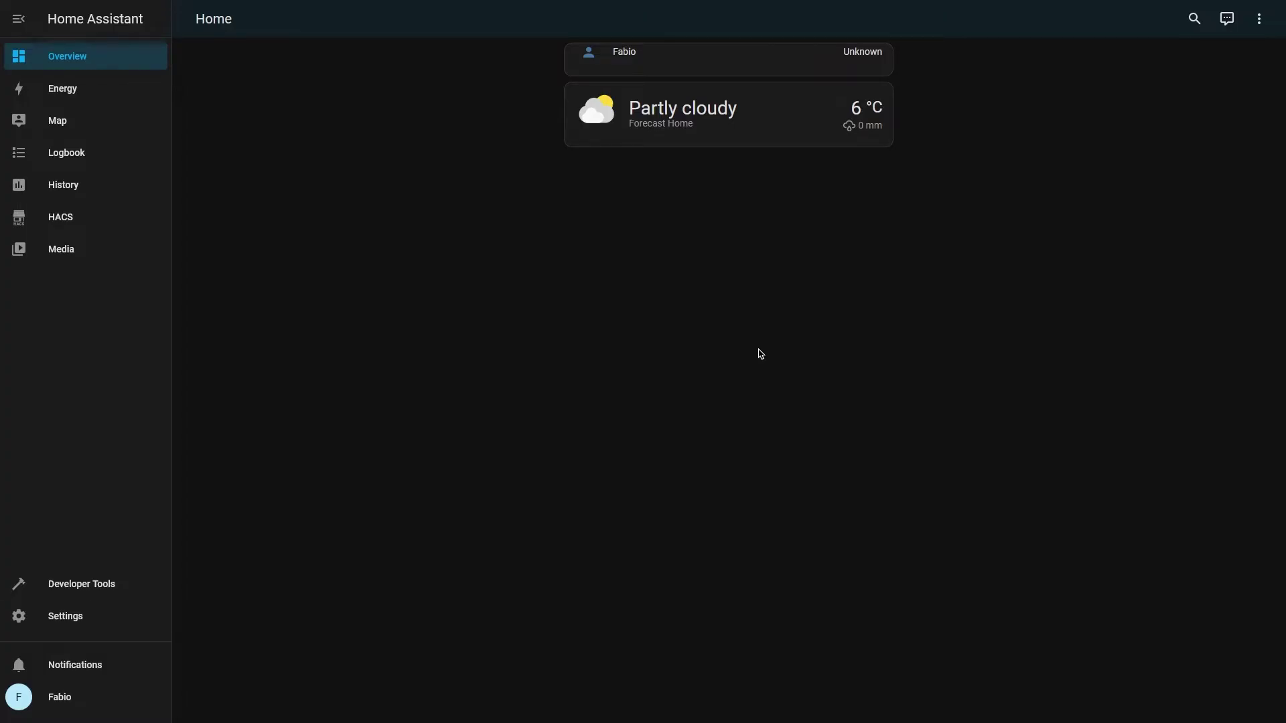
Install the EMQX add-on from the Add-on Store and open its web UI
left_click(106, 616)
left_click(612, 264)
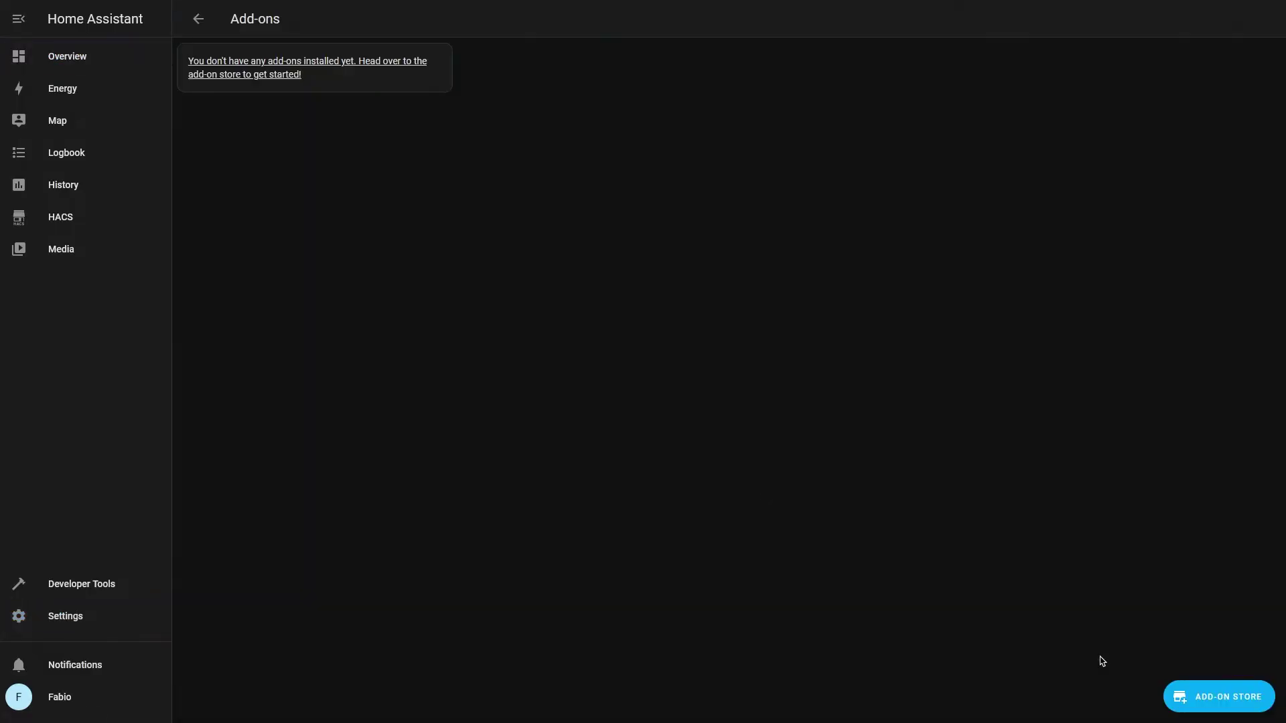
left_click(1219, 696)
left_click(411, 528)
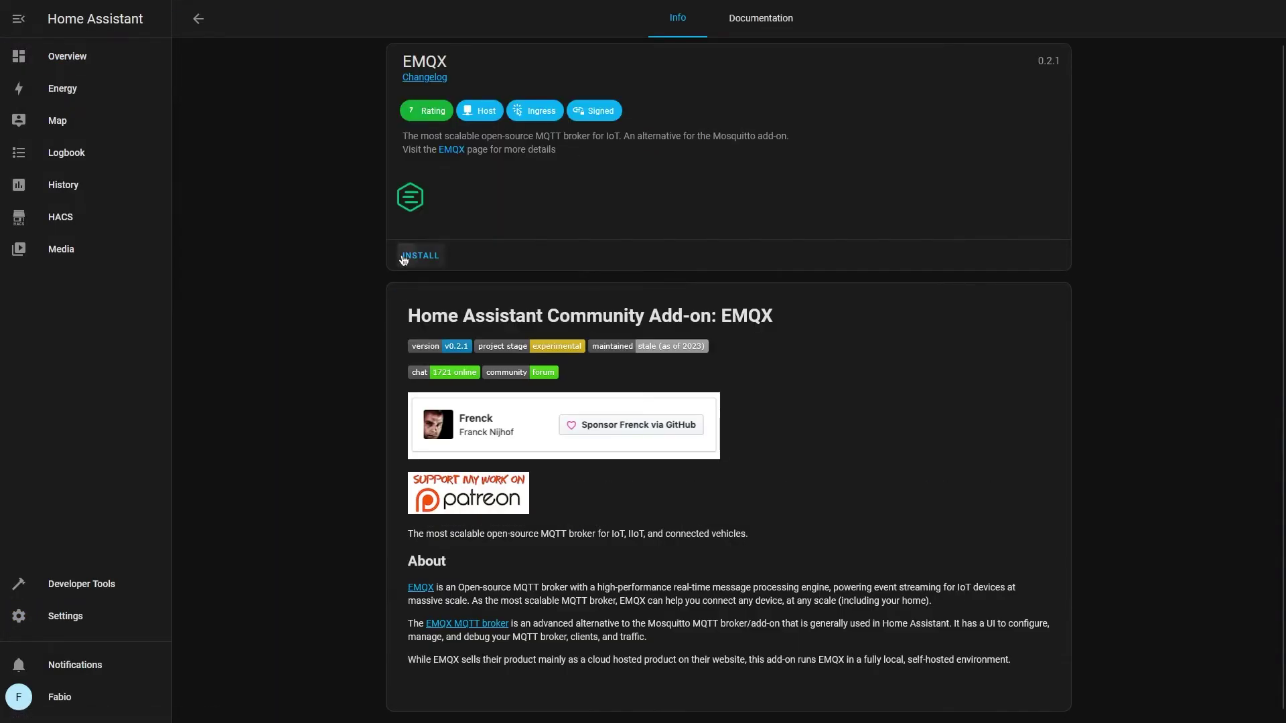
left_click(404, 258)
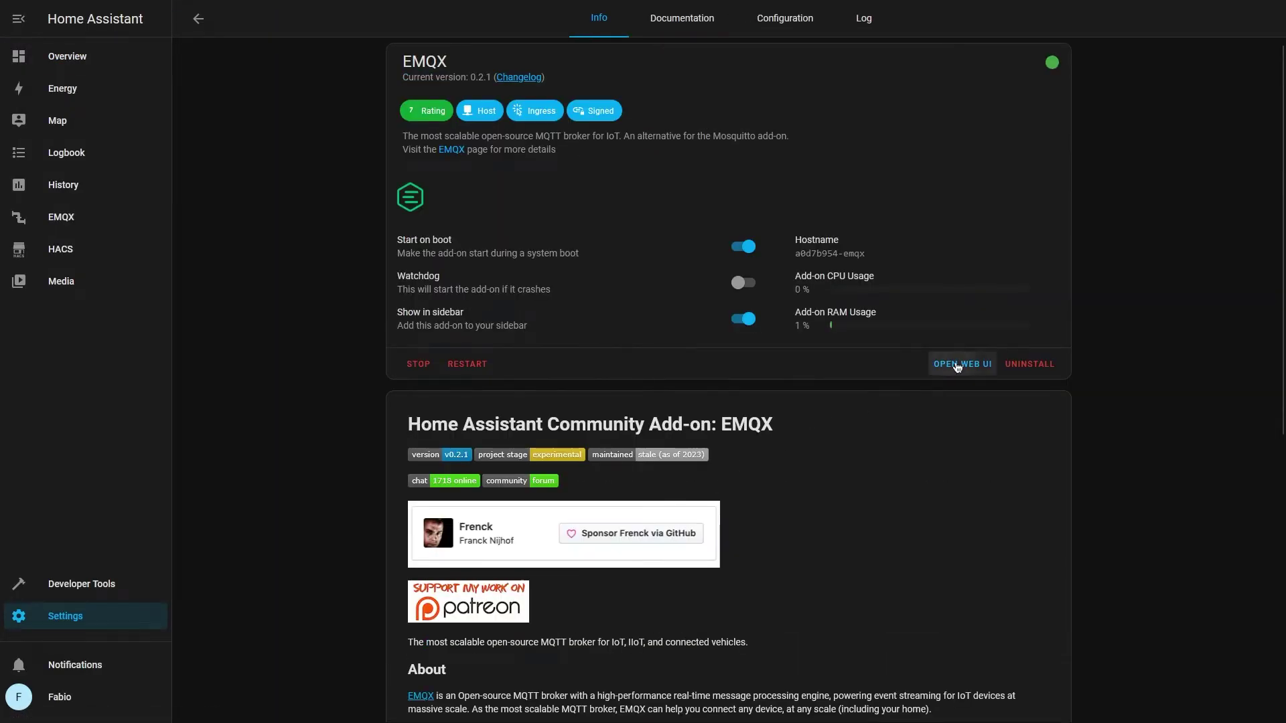
left_click(938, 365)
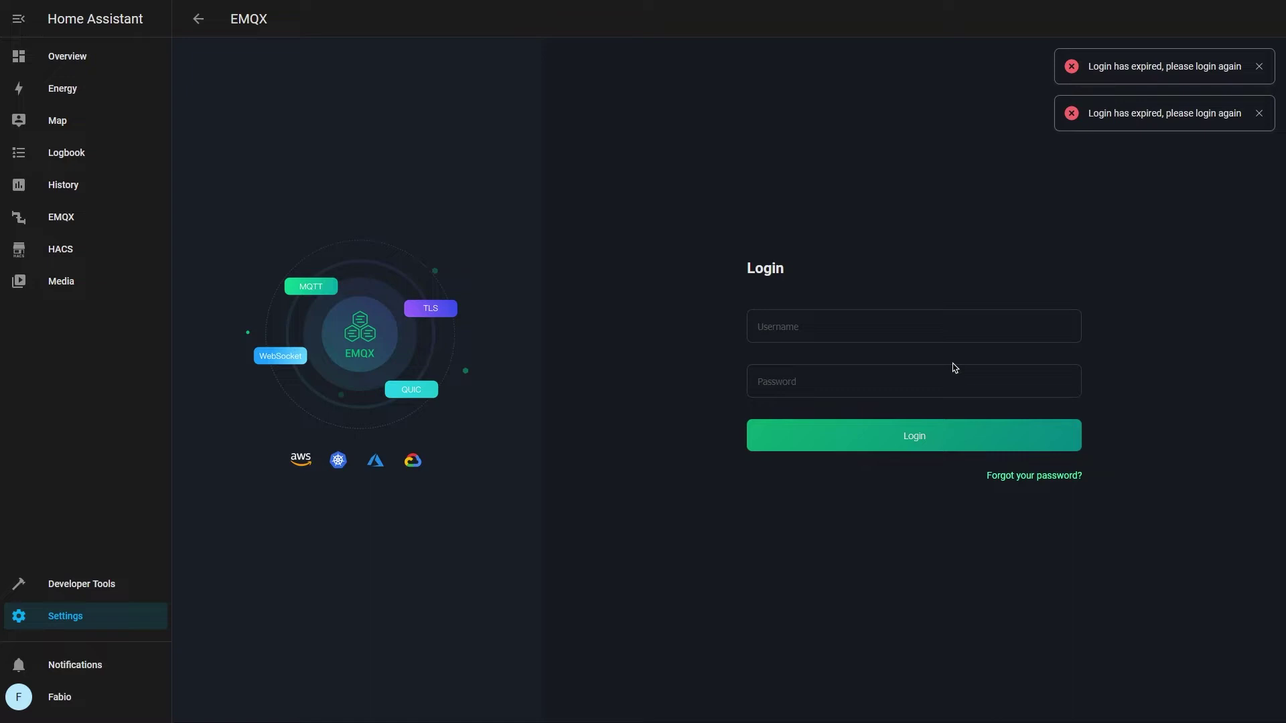
Log in to the EMQX dashboard as admin with the default password
left_click(959, 327)
type("admin")
key("Tab")
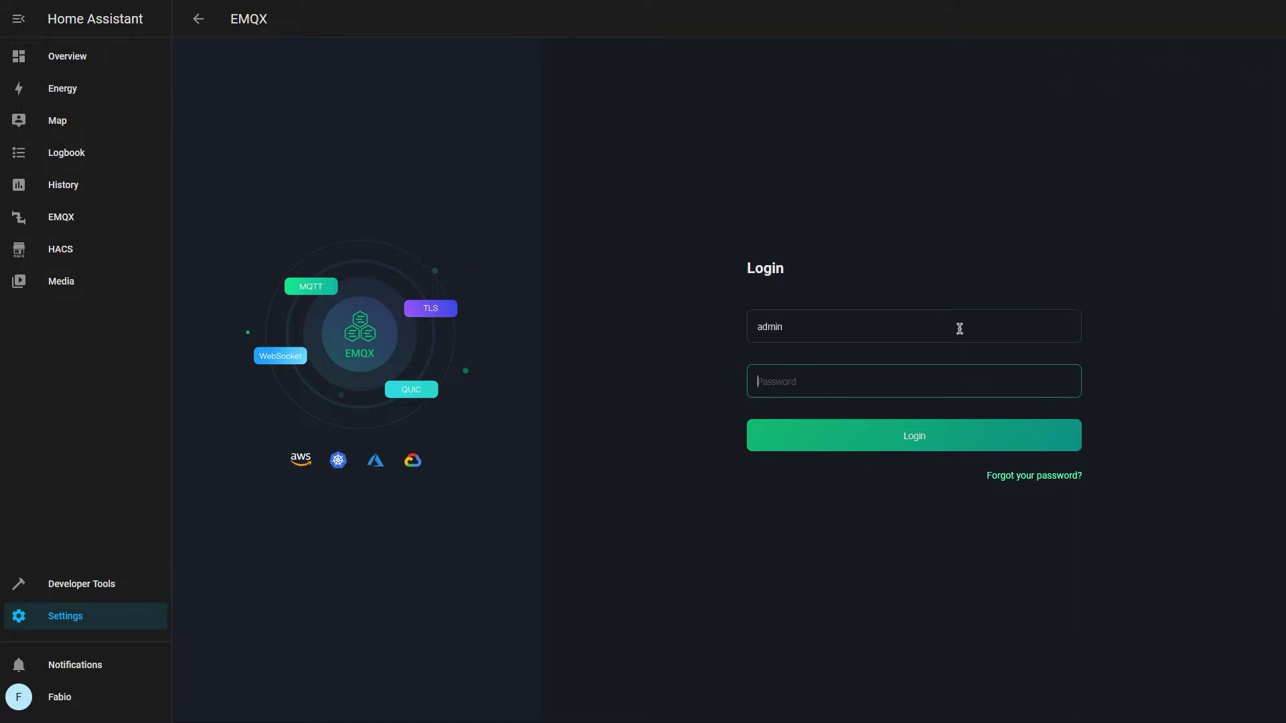
type("public")
key("Return")
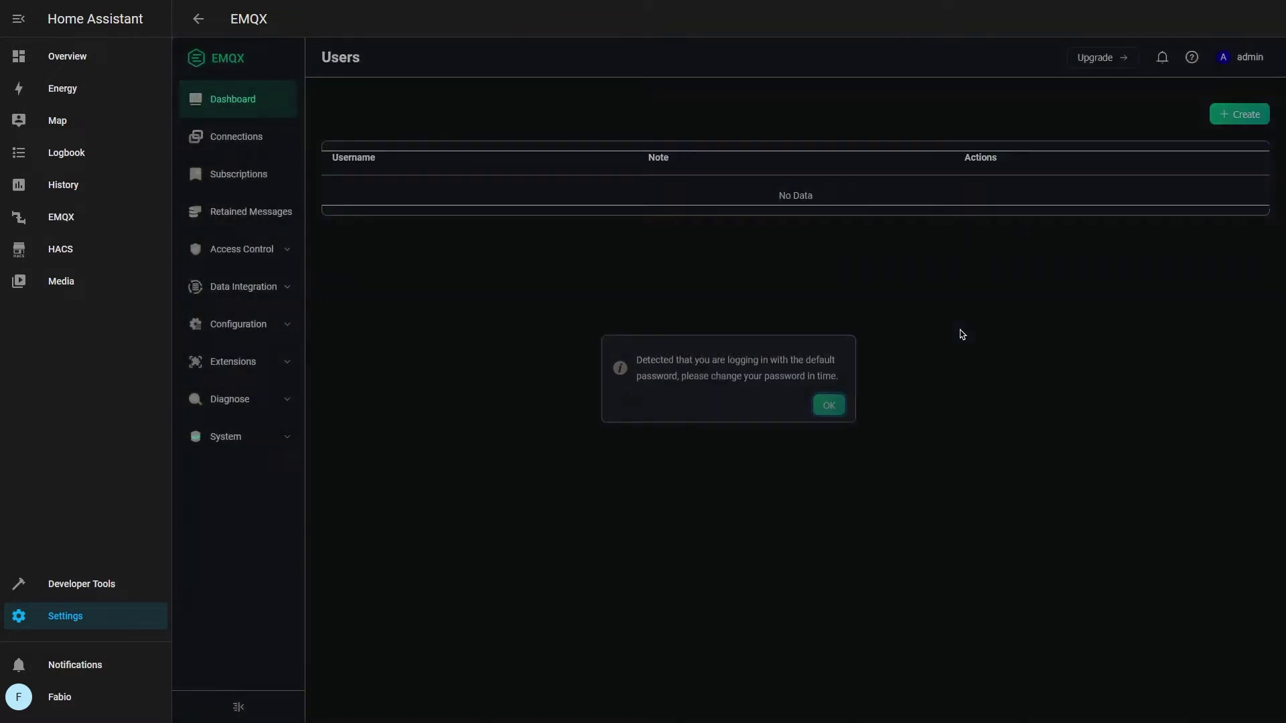
Change the admin account's default password to a new password
left_click(938, 227)
type("public")
key("Tab")
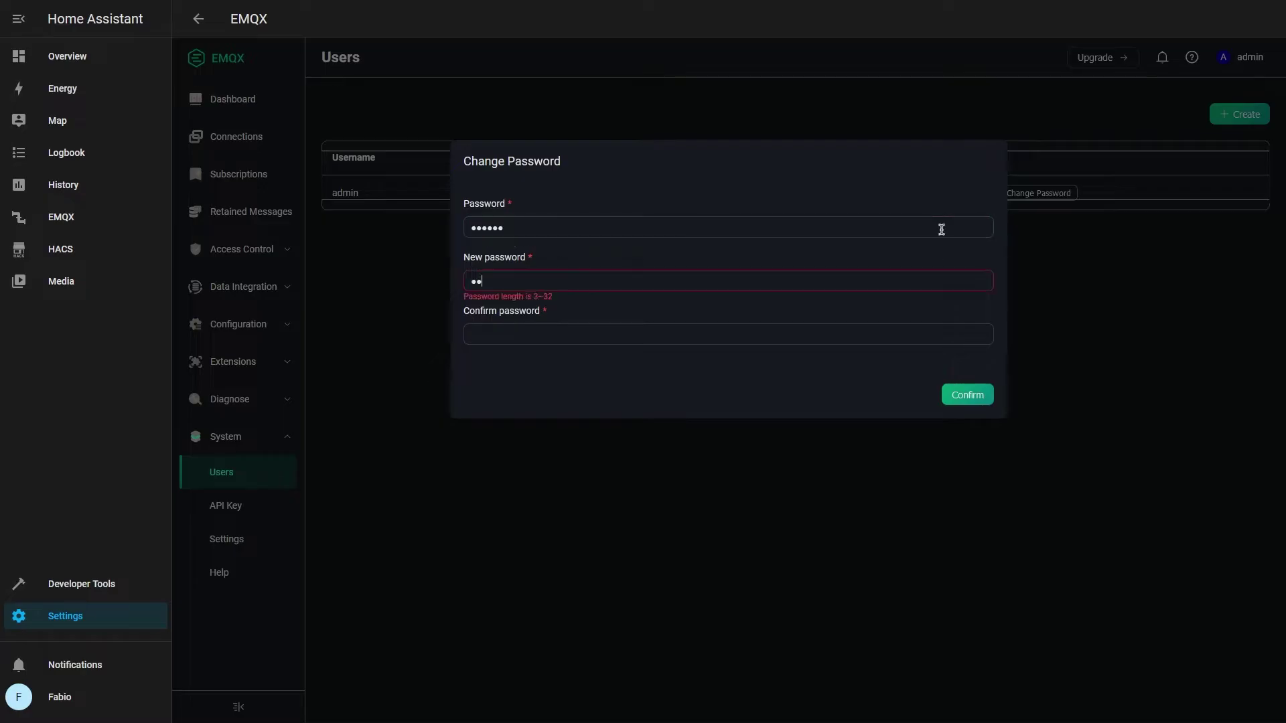
type("password")
key("Tab")
type("password")
key("Return")
Log back in to EMQX as admin with the new password
left_click(863, 322)
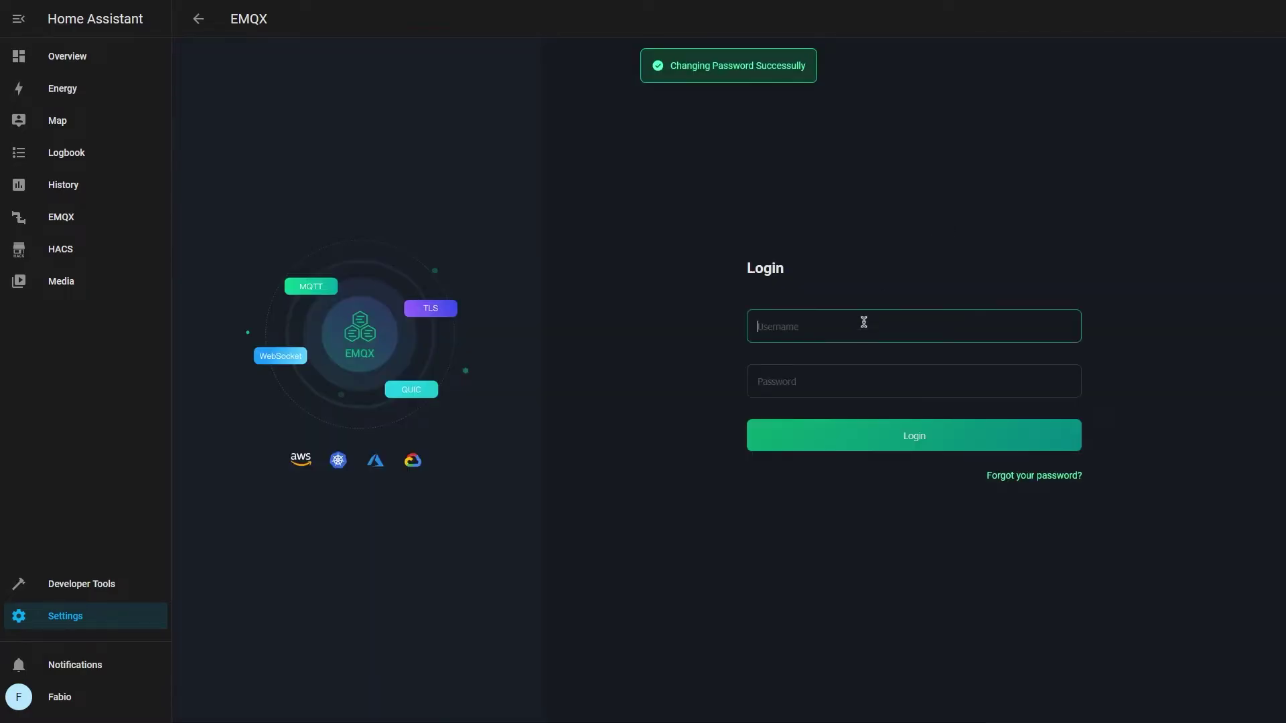
type("admin")
key("Tab")
type("password")
key("Return")
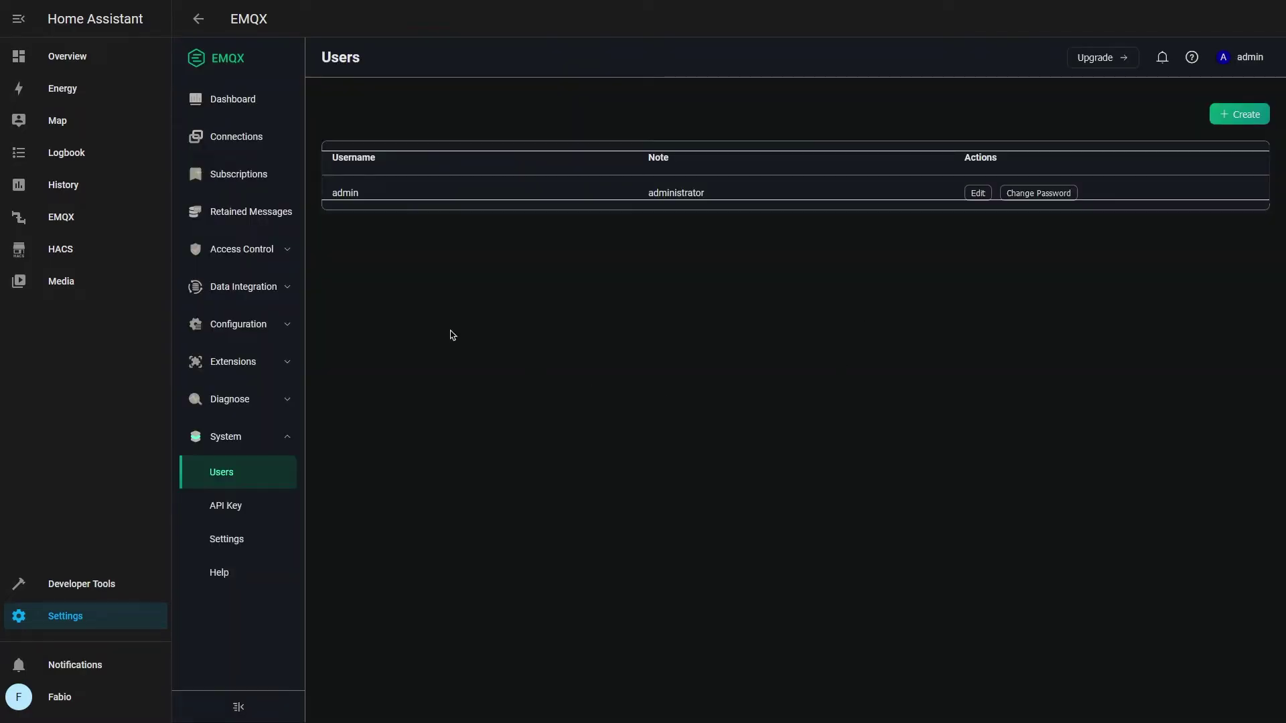
Create a password-based authenticator using EMQX's built-in database
left_click(261, 250)
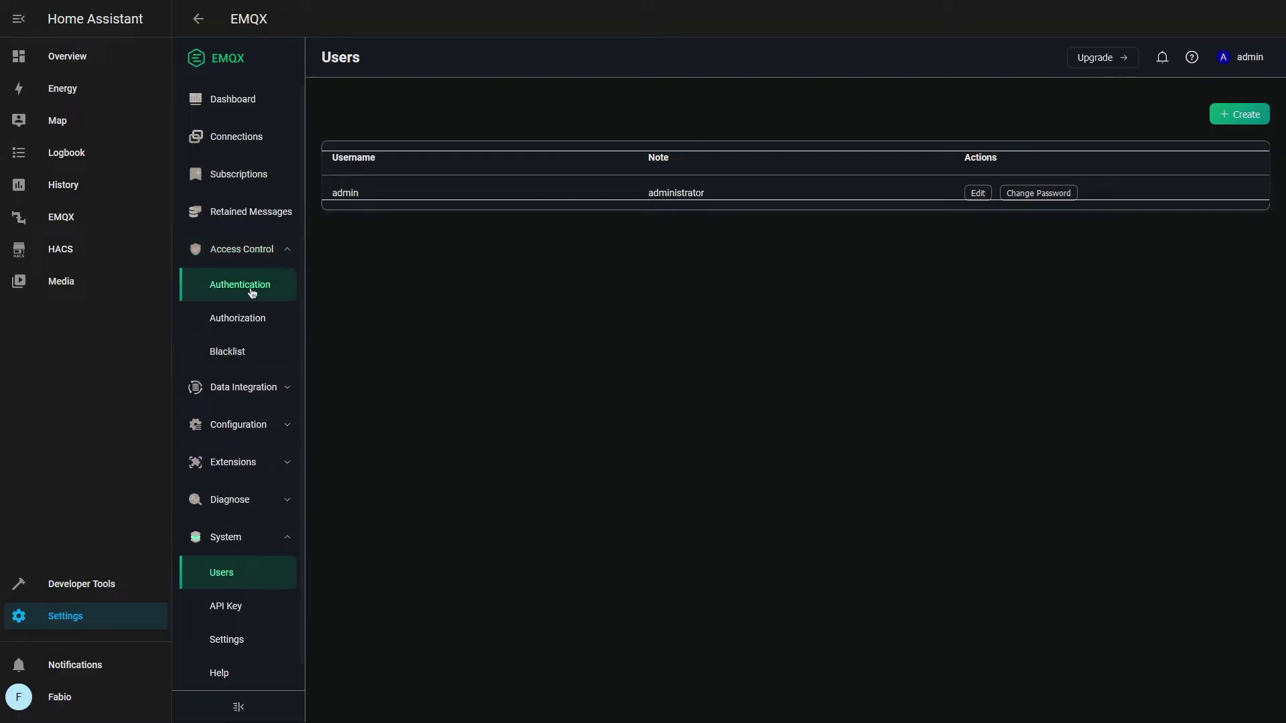
left_click(252, 292)
left_click(1239, 114)
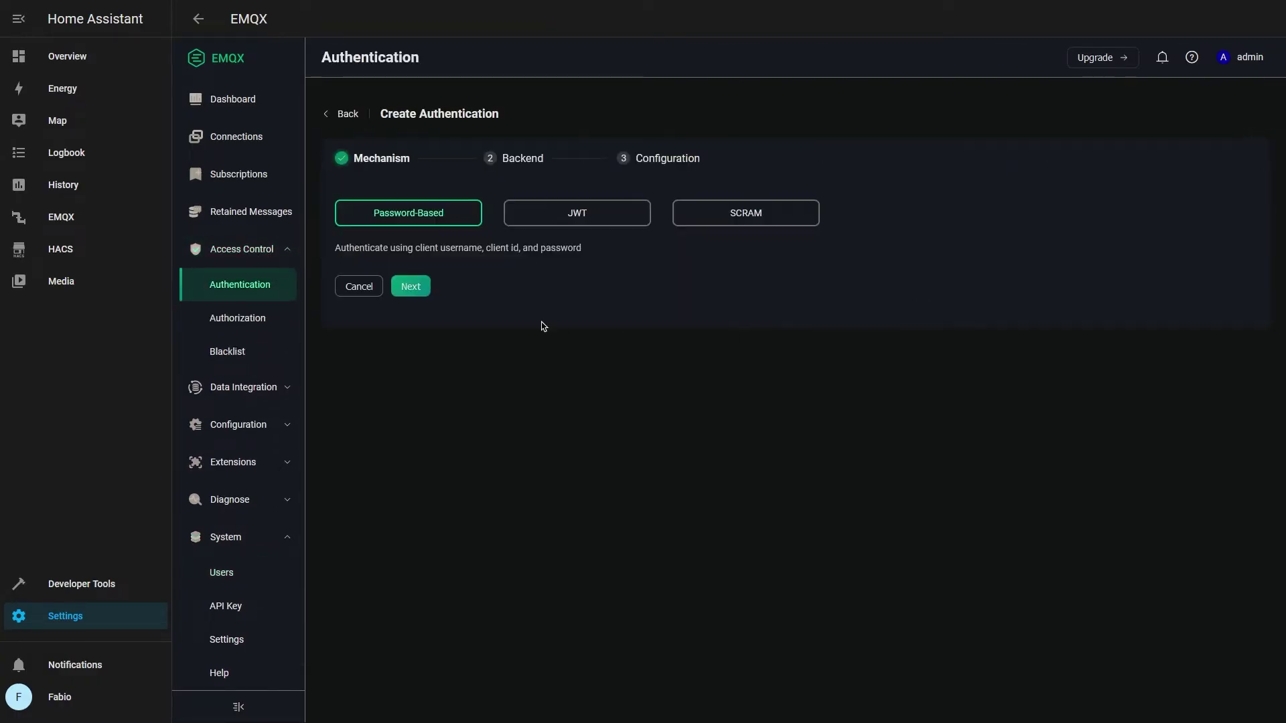
left_click(411, 286)
left_click(405, 381)
left_click(420, 329)
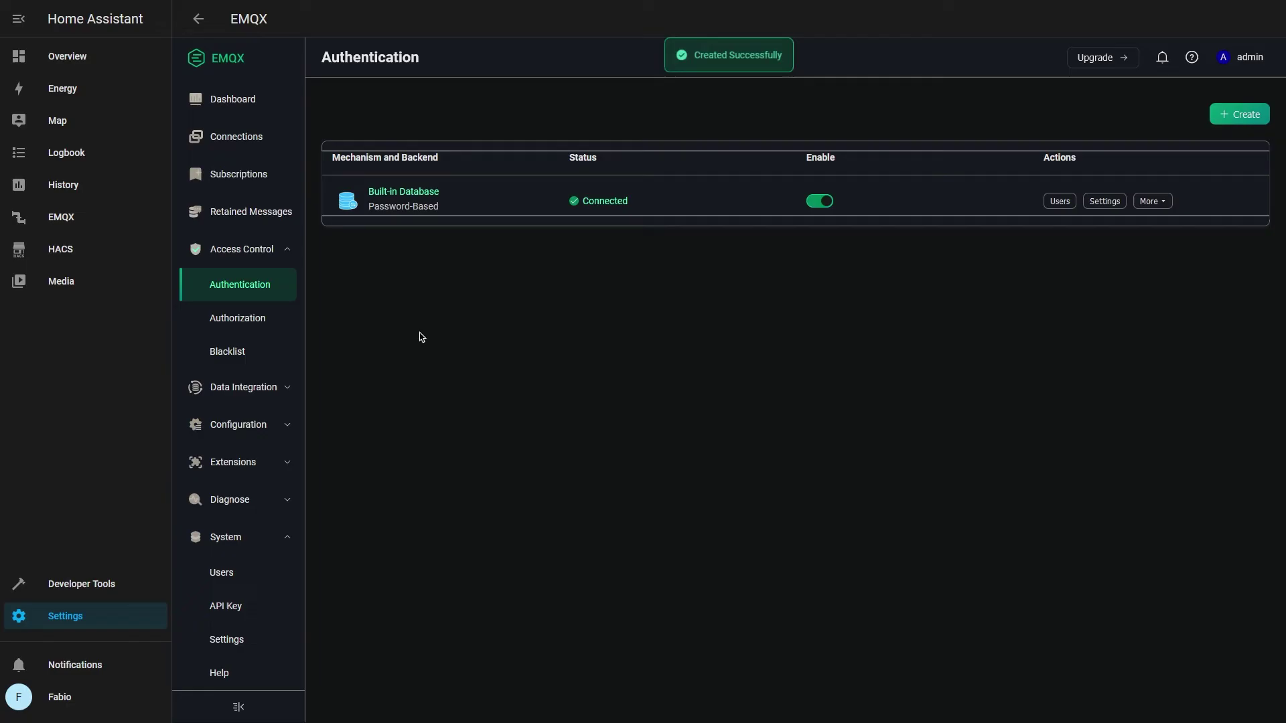
Add an MQTT user named frigate with its password
left_click(1060, 201)
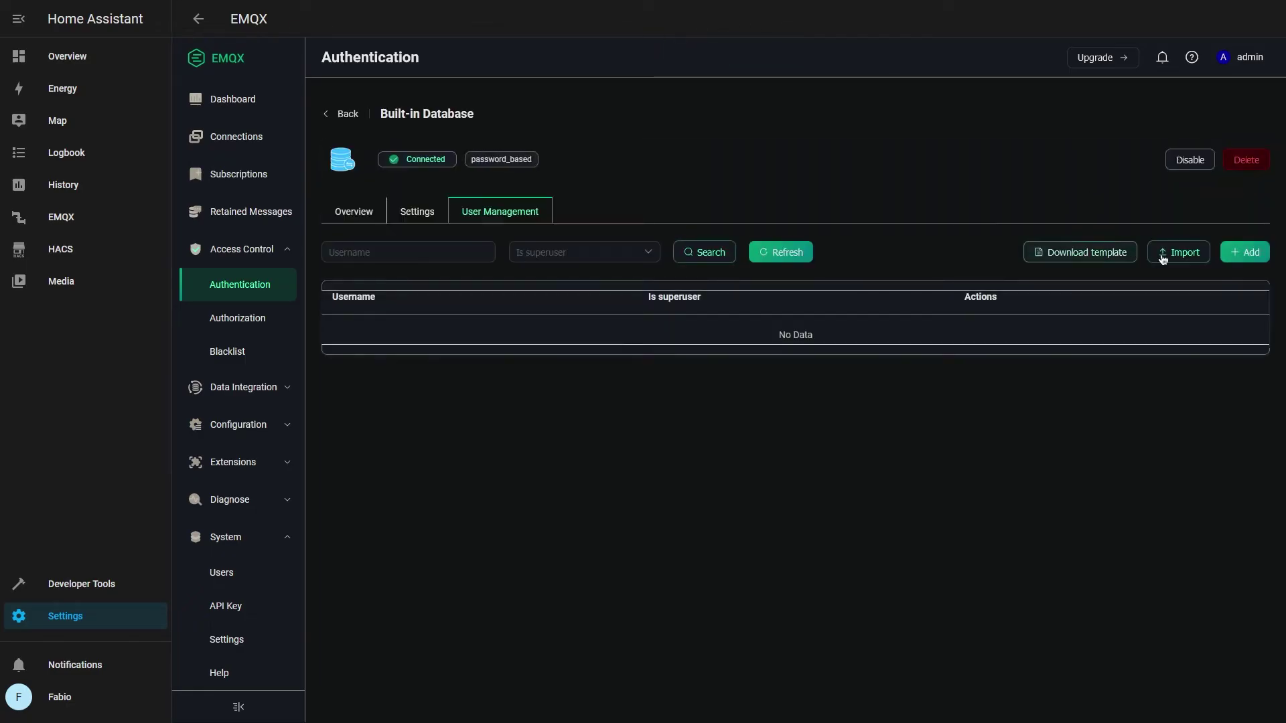
left_click(1245, 252)
left_click(703, 227)
type("frigate")
key("Tab")
type("••")
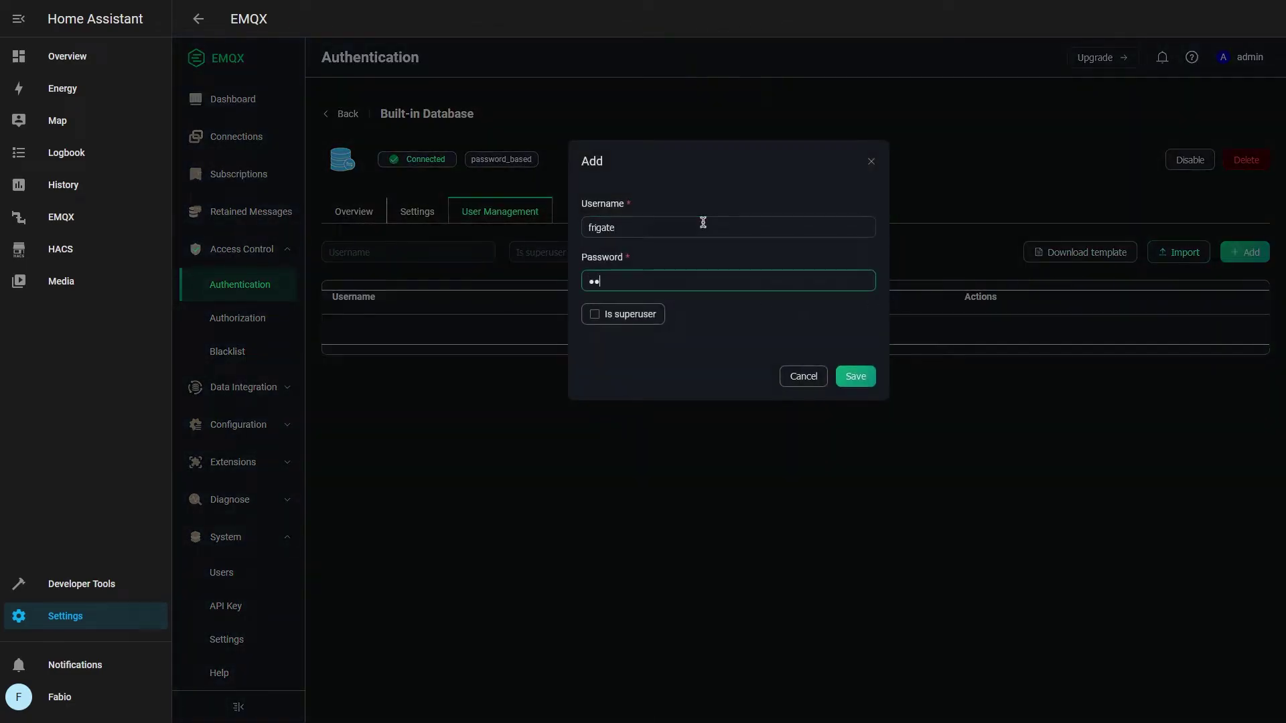
type("••••••")
left_click(855, 375)
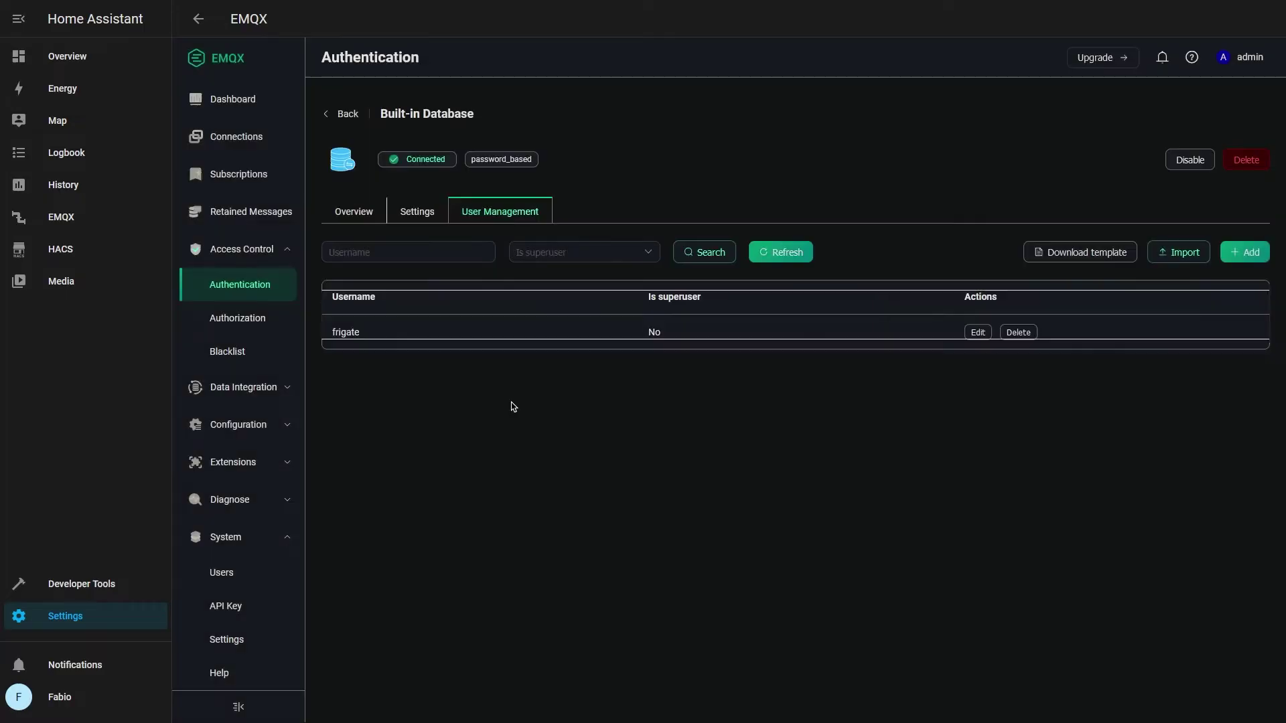
Start adding a second MQTT user named homeassistant
left_click(1227, 253)
left_click(612, 227)
type("homeassistant")
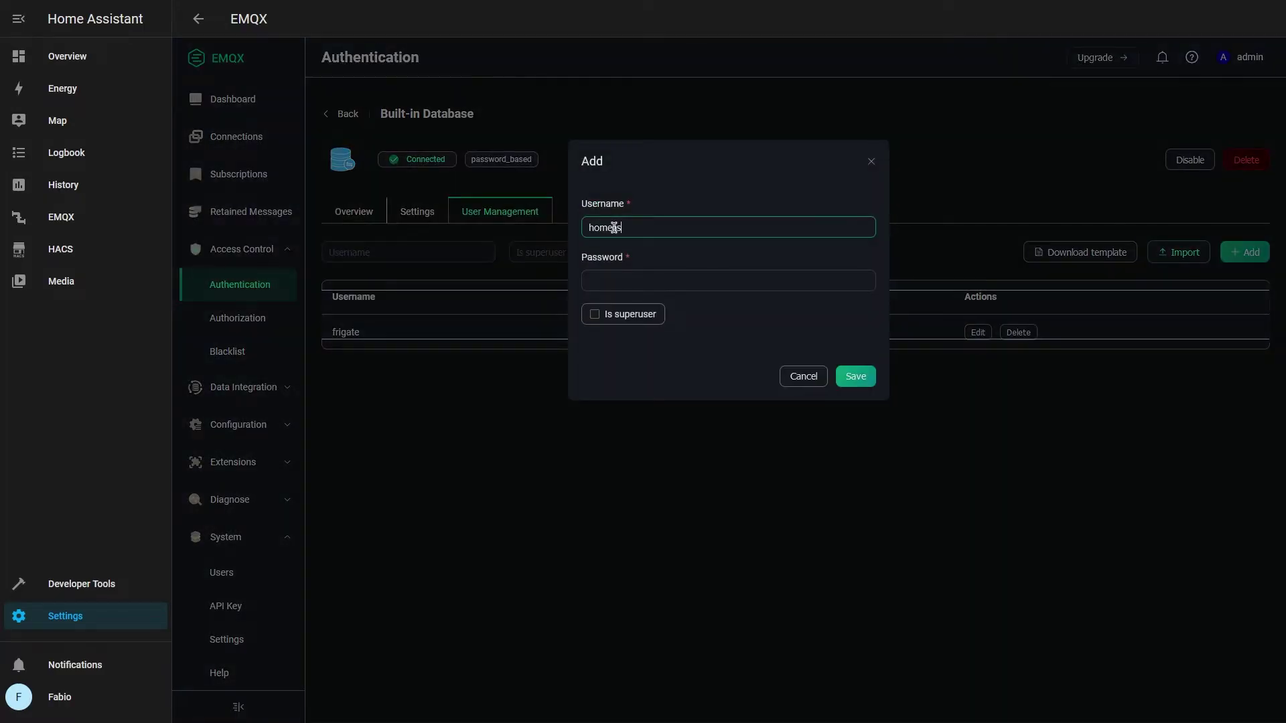
key("Tab")
Finish the homeassistant user's password, then begin adding the MQTT integration
type("••••••••")
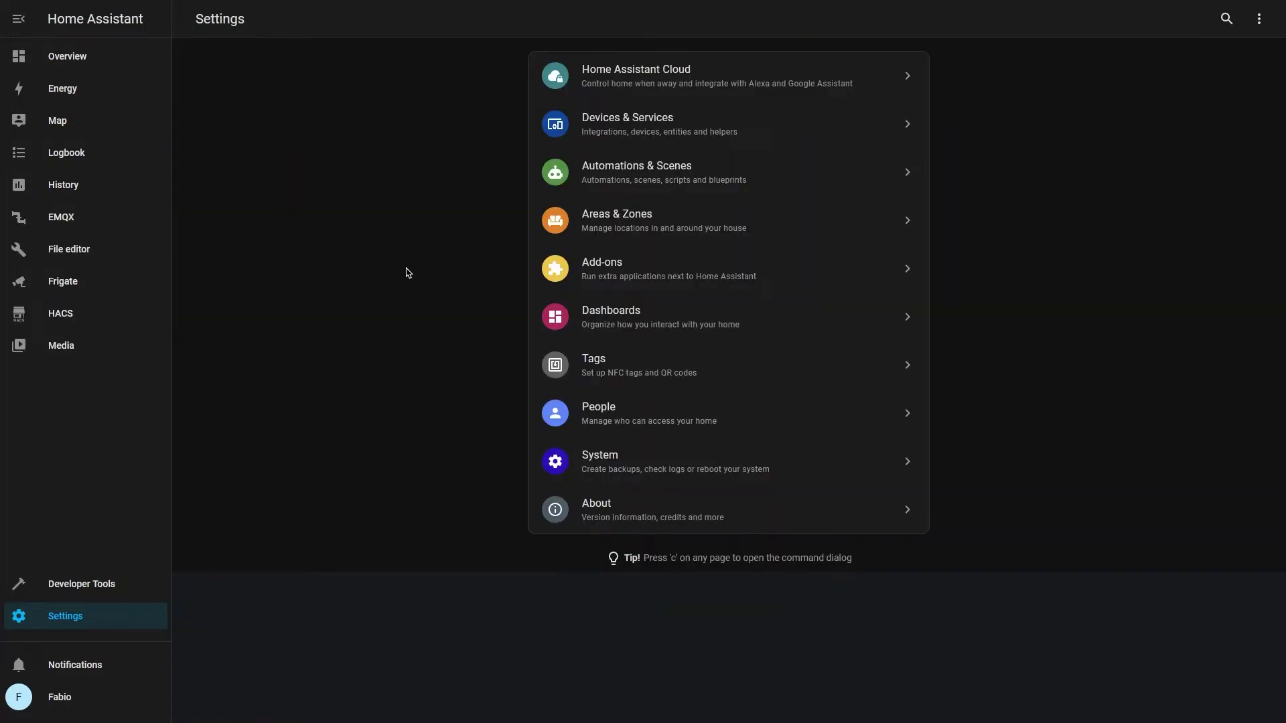
left_click(627, 134)
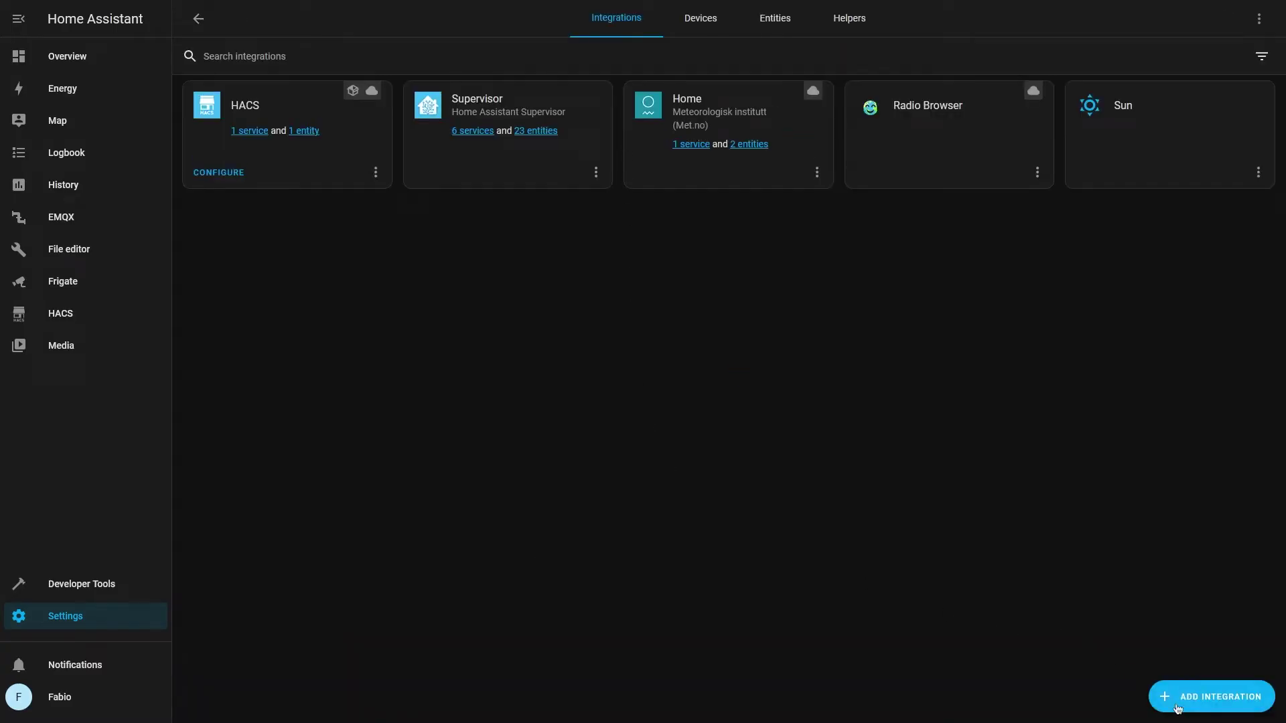
left_click(1169, 700)
type("mqtt")
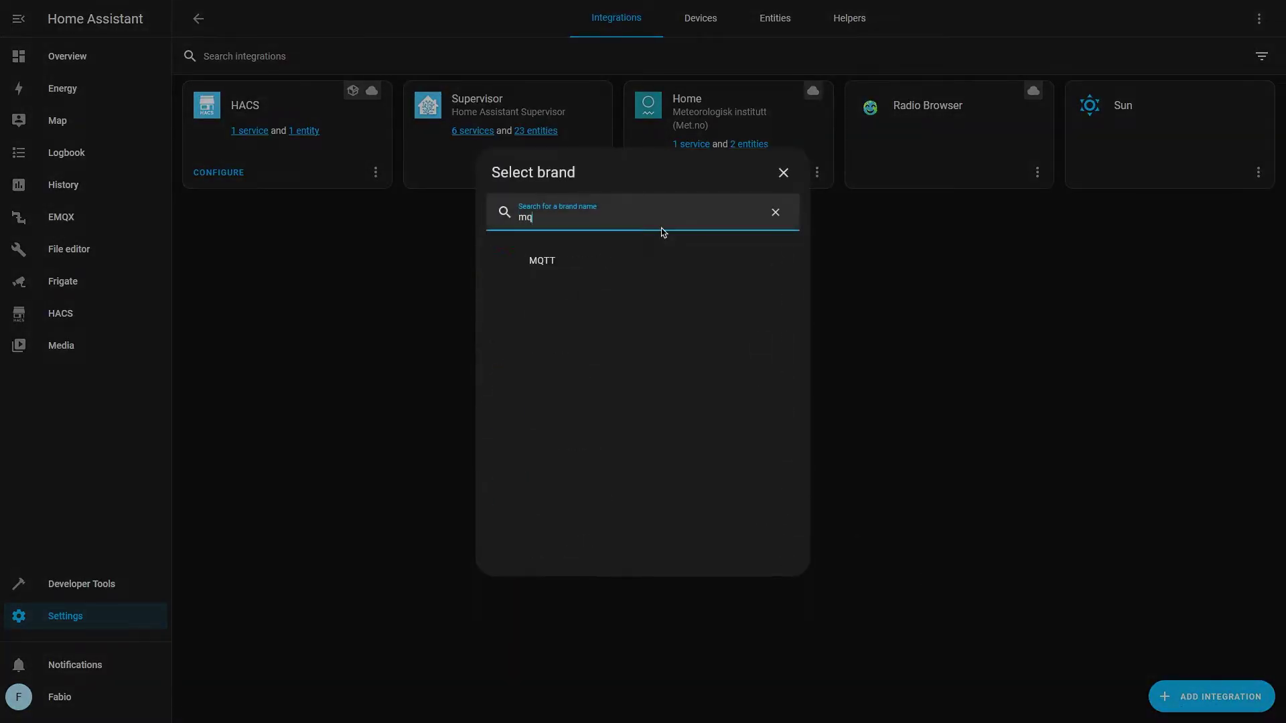
left_click(639, 261)
left_click(620, 265)
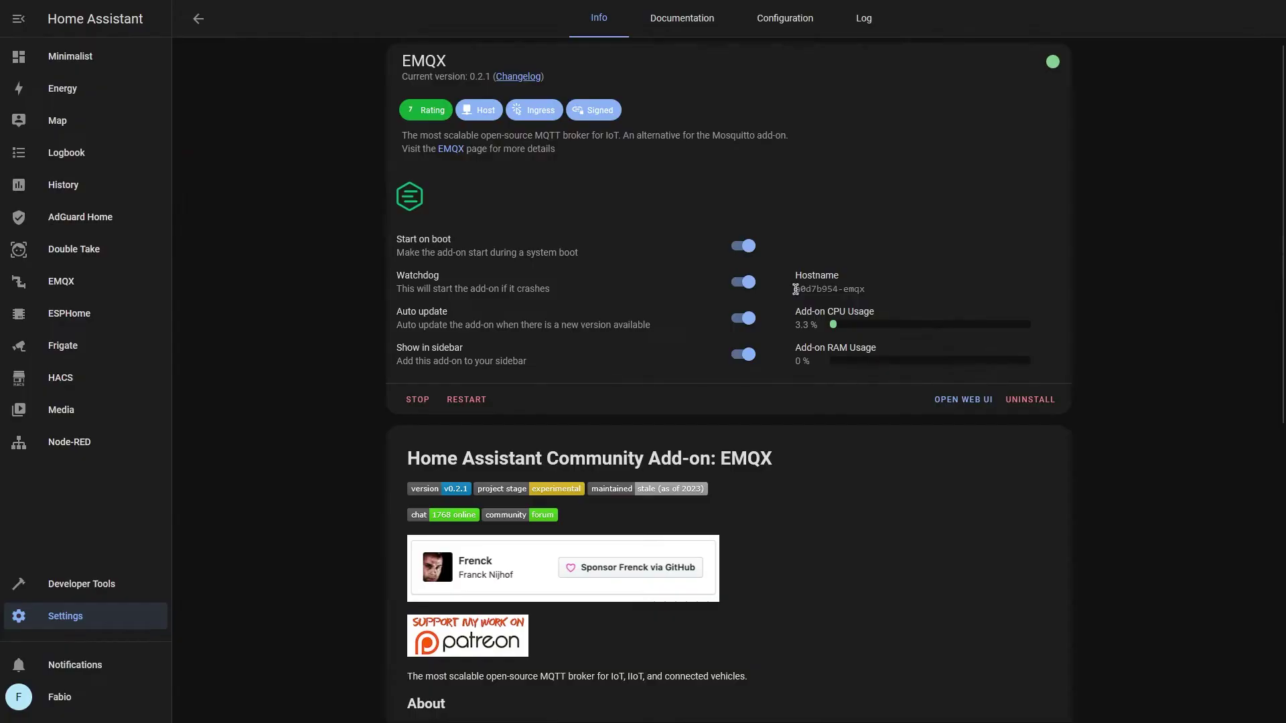
Connect MQTT to broker a0d7b954-emqx on port 1883 as user homeassistant with its password
left_click_drag(794, 289, 887, 295)
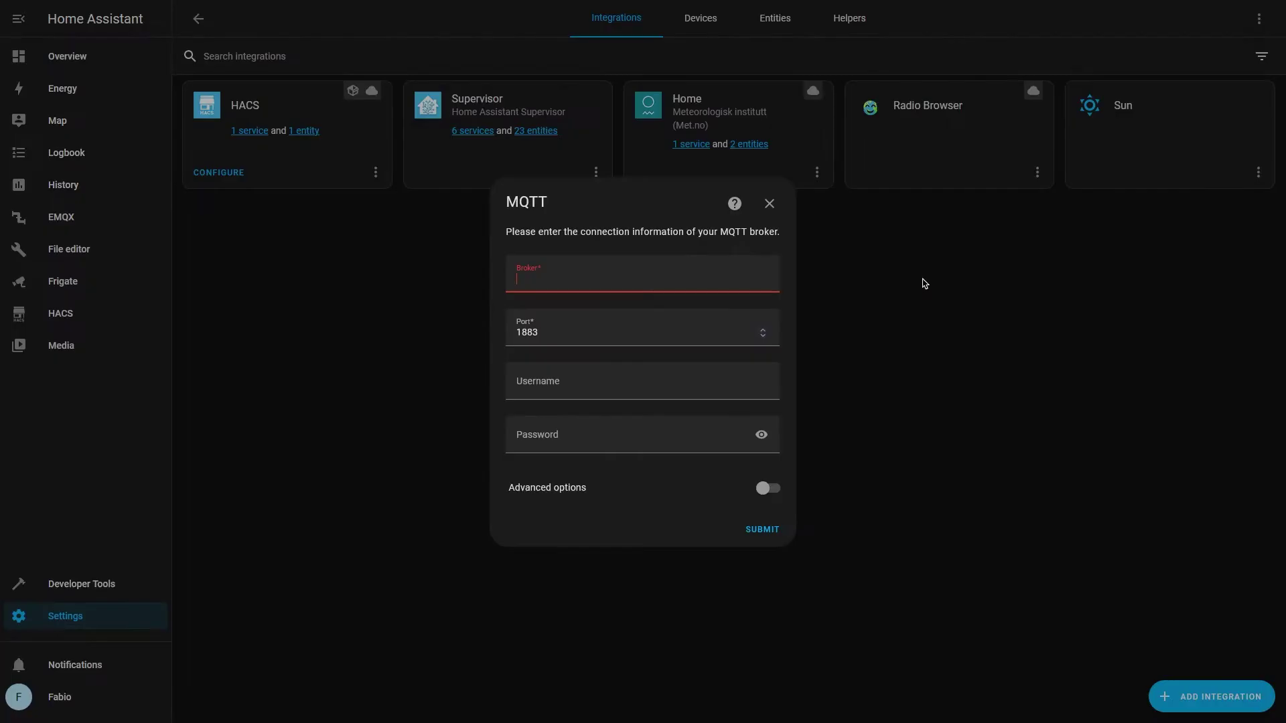
type("a0d7b954-emqx")
key("Tab")
key("Tab")
type("h")
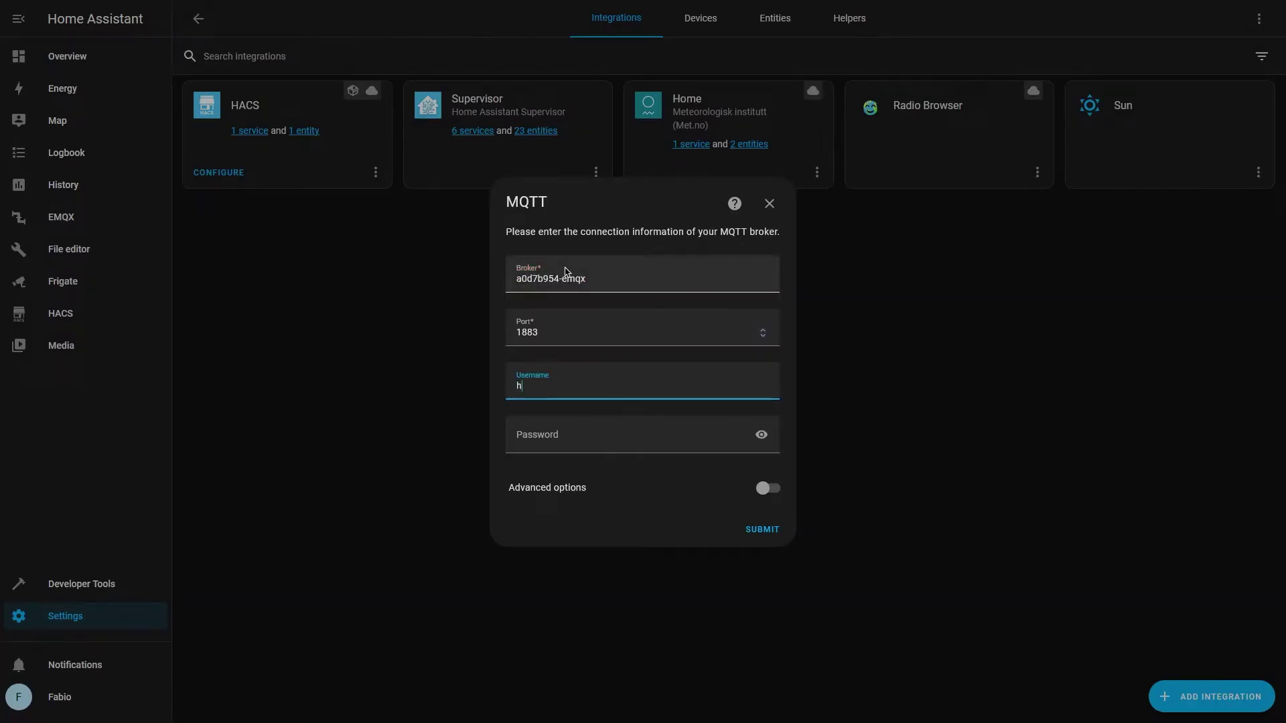
type("omeassistant")
key("Tab")
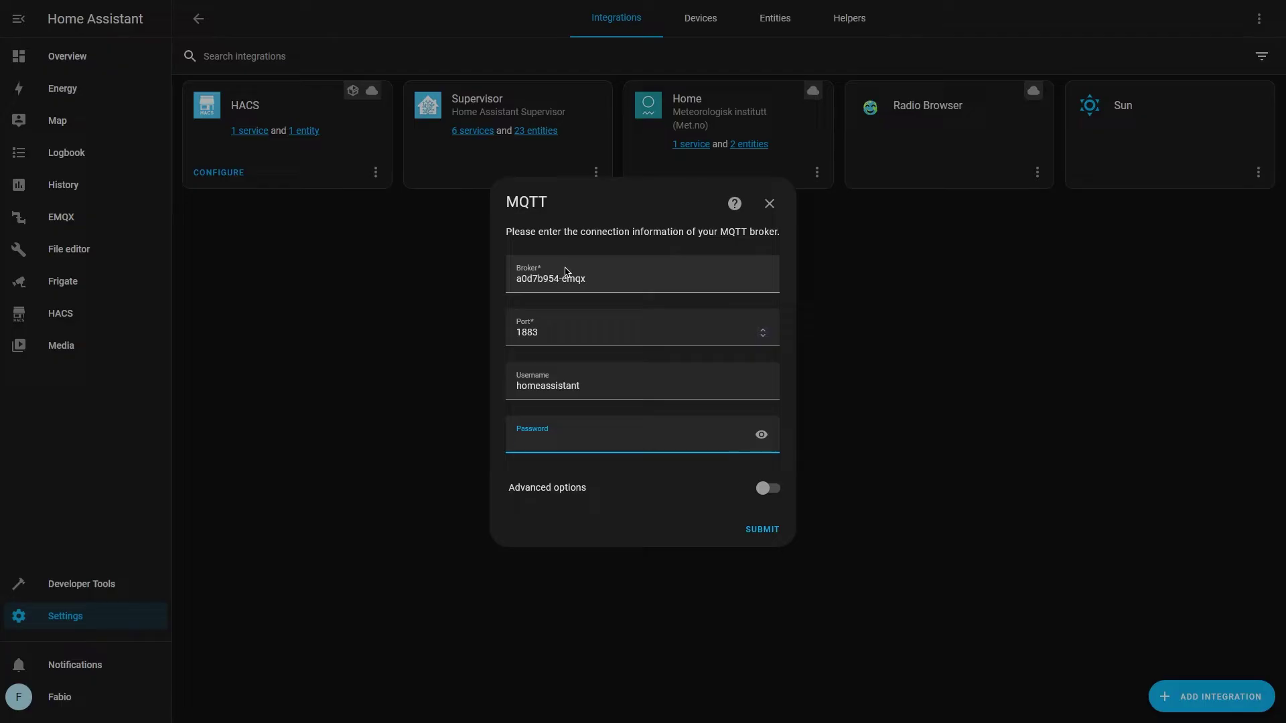
type("•••••••")
key("Return")
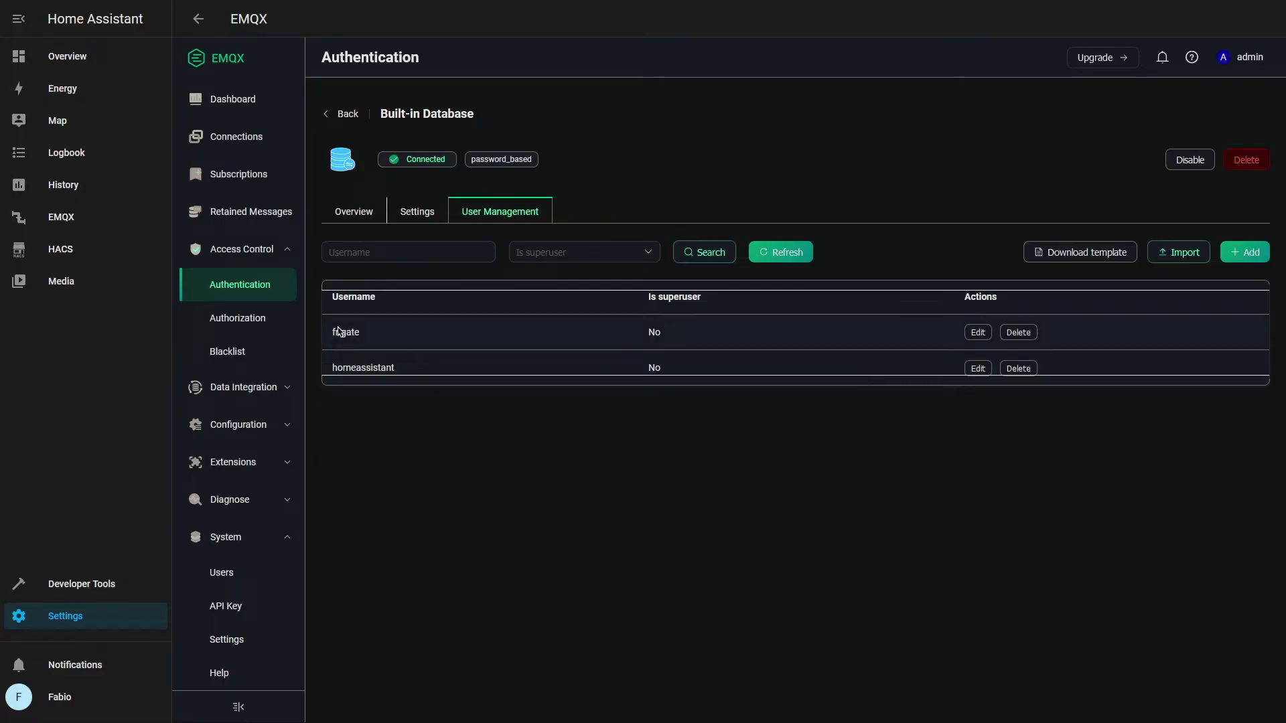
Go back to Home Assistant's Add-on Store
left_click_drag(330, 333, 401, 339)
left_click(431, 458)
left_click(89, 625)
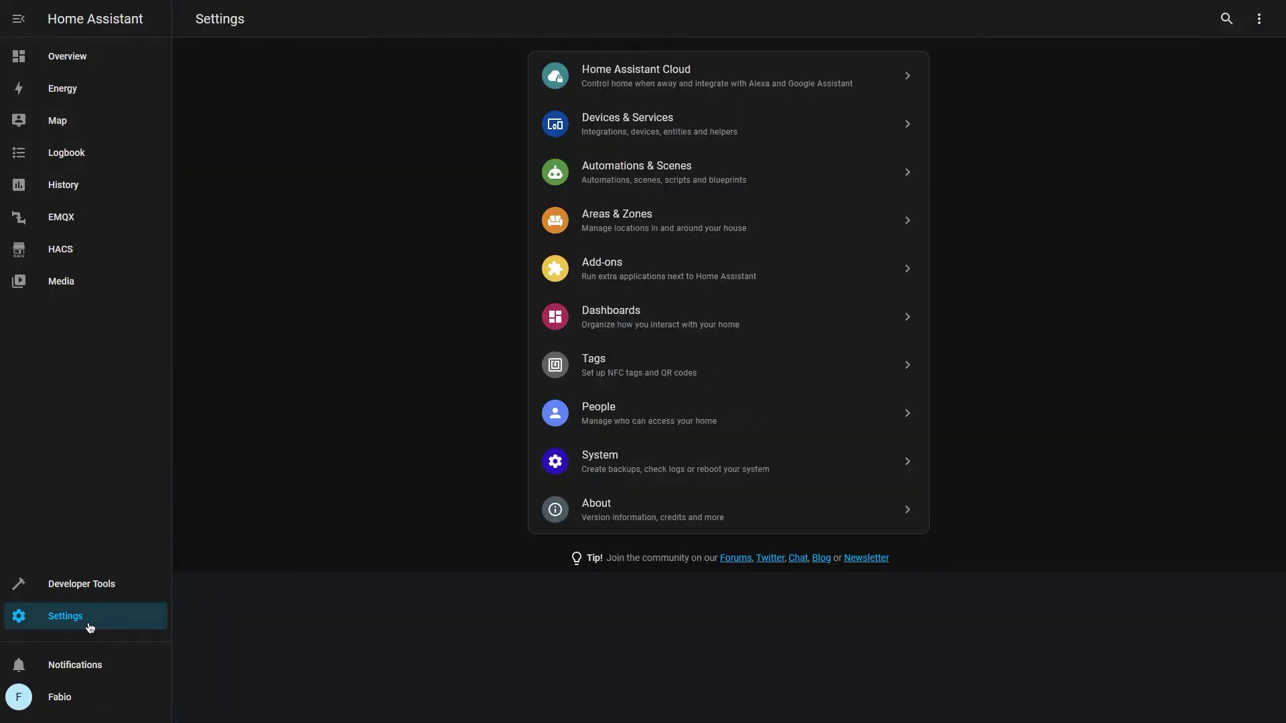
left_click(602, 268)
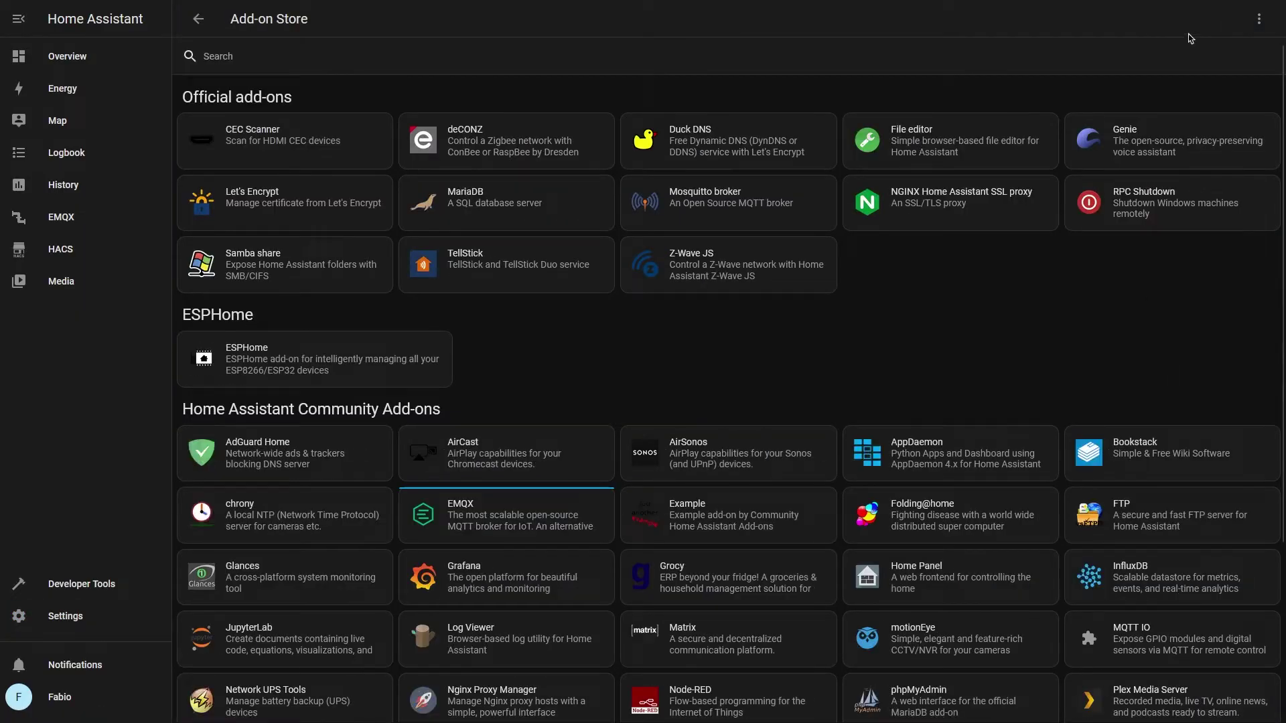
Add the Frigate GitHub repository to the store's repositories
left_click(1259, 19)
left_click(1221, 56)
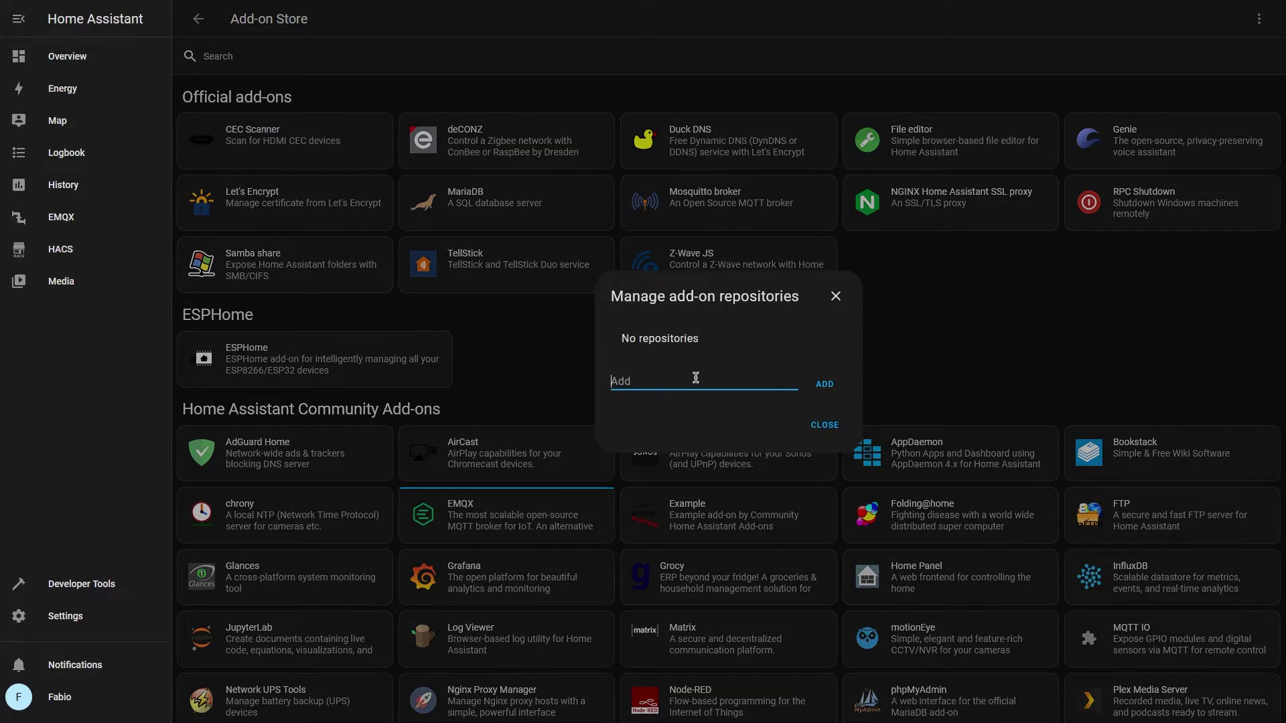
type("https://github.com/blakeblackshear/frigate-hass-addons")
left_click(824, 384)
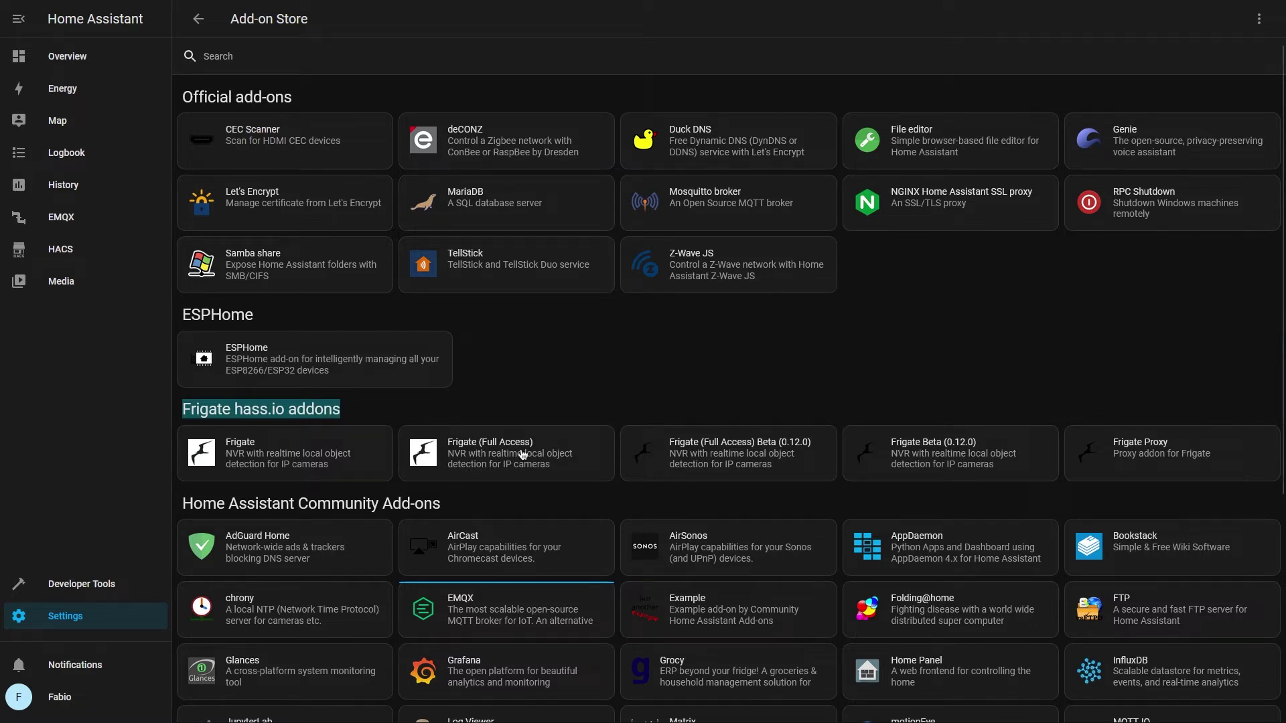
Install the Frigate (Full Access) add-on
left_click(482, 449)
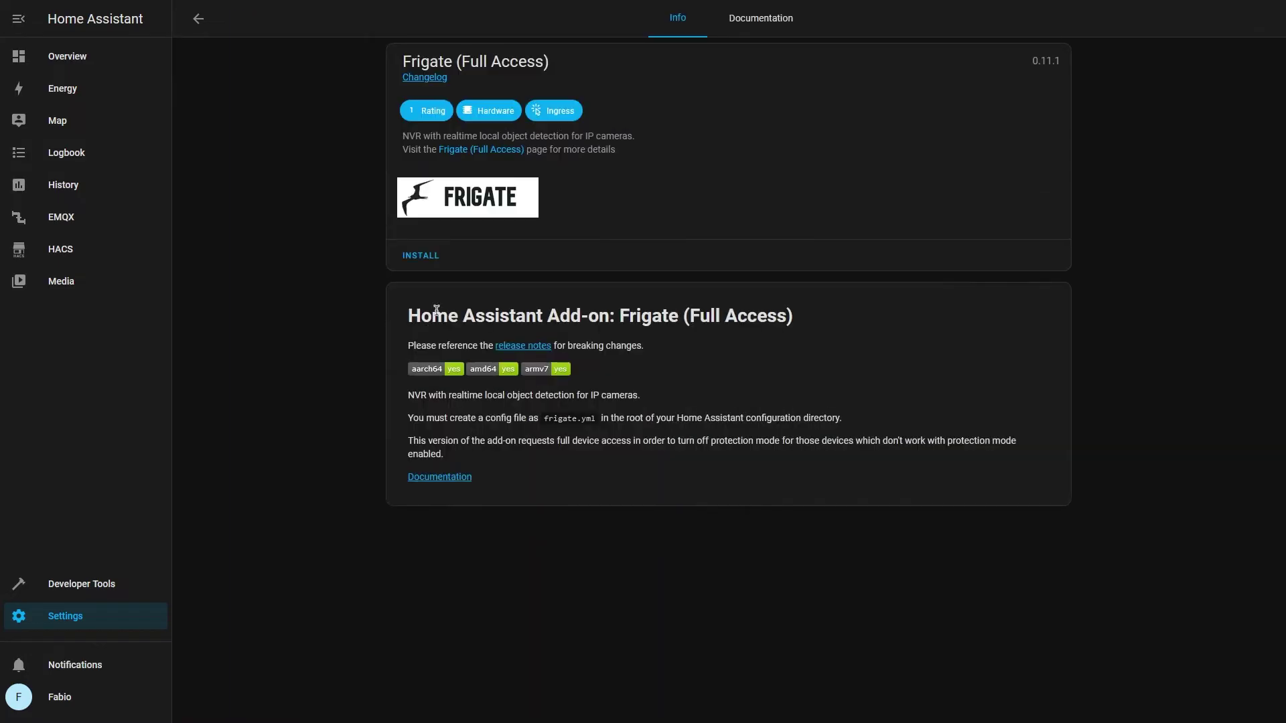
left_click(421, 256)
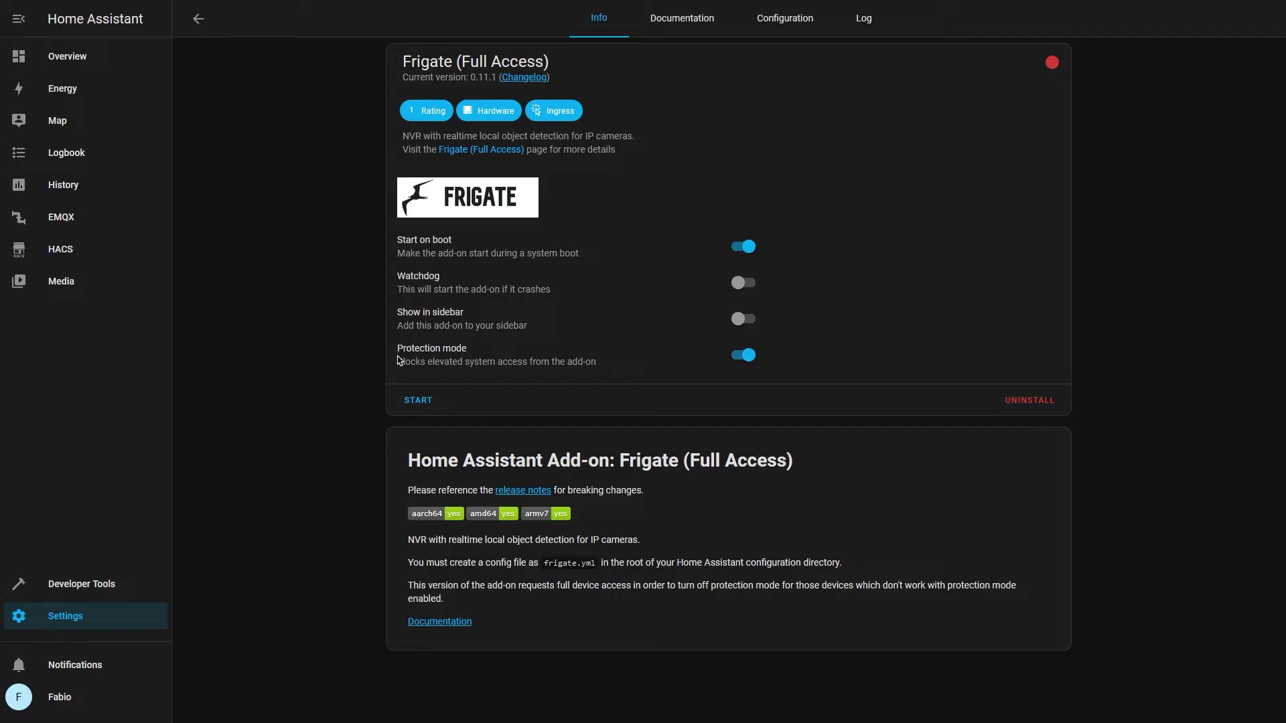
left_click_drag(396, 348, 486, 354)
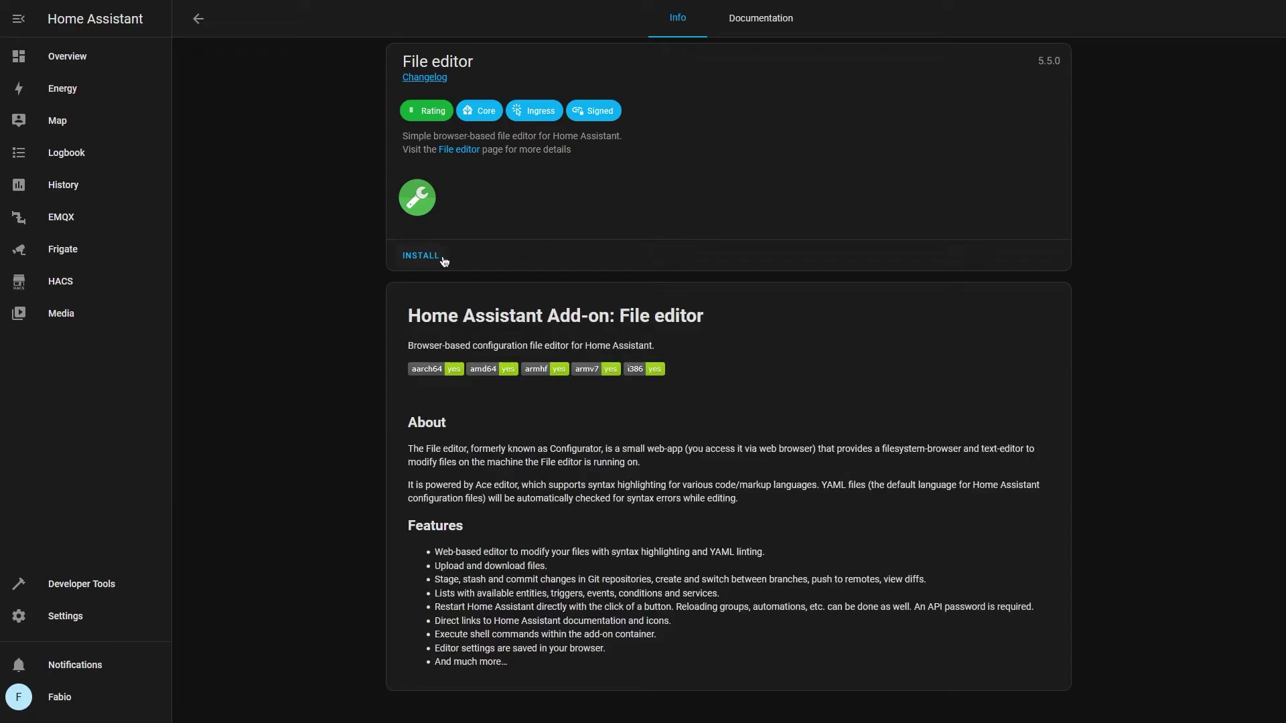
Install and open File editor, then create a new file frigate.yml
left_click(418, 365)
left_click(870, 363)
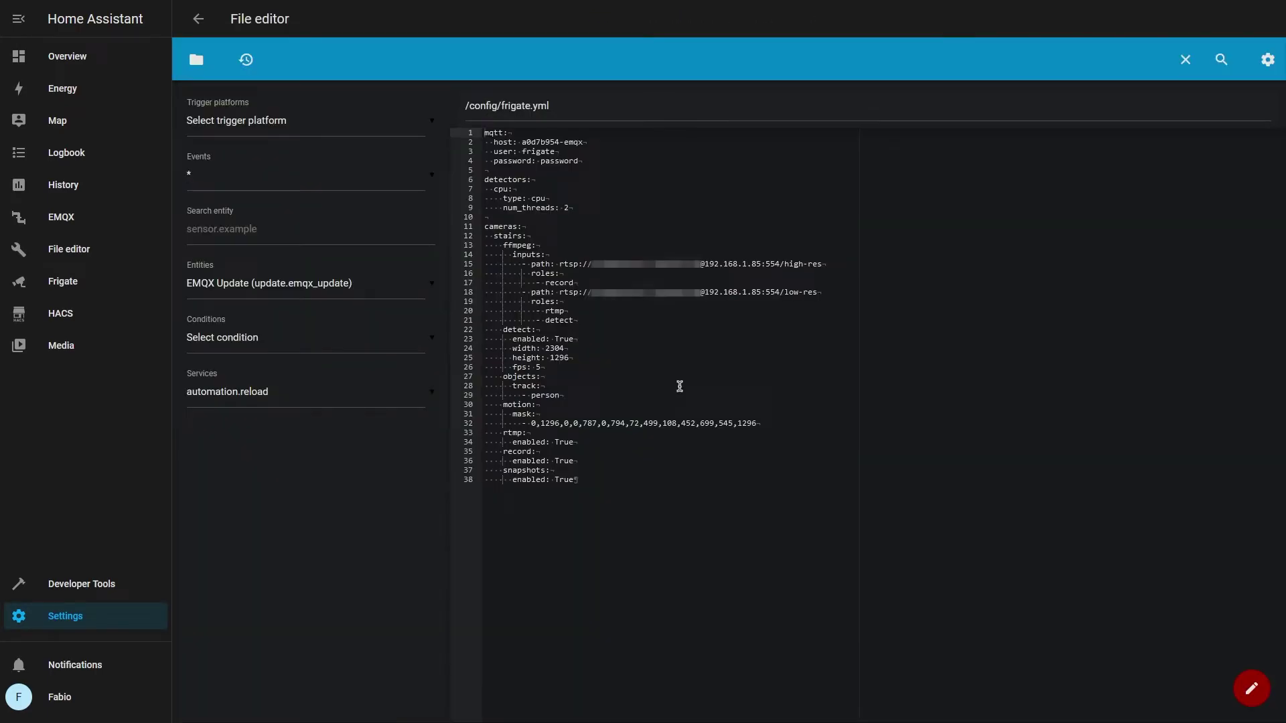
left_click(199, 60)
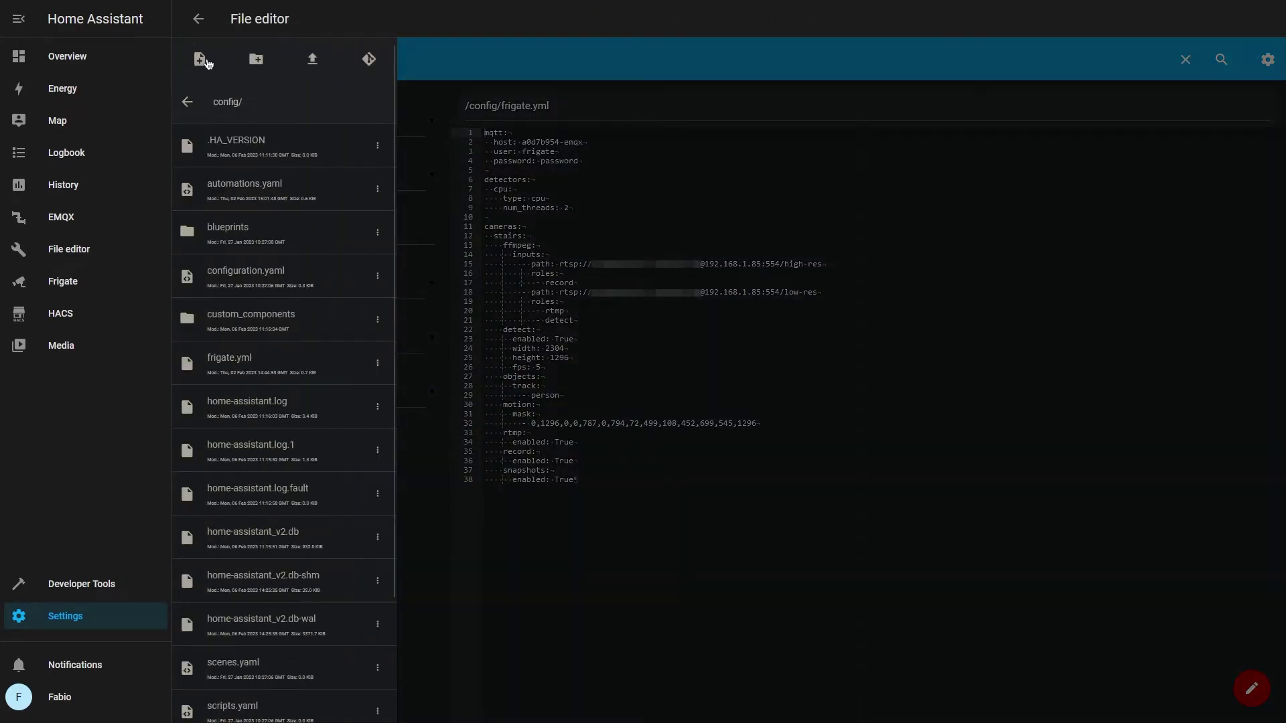
left_click(201, 60)
left_click(469, 194)
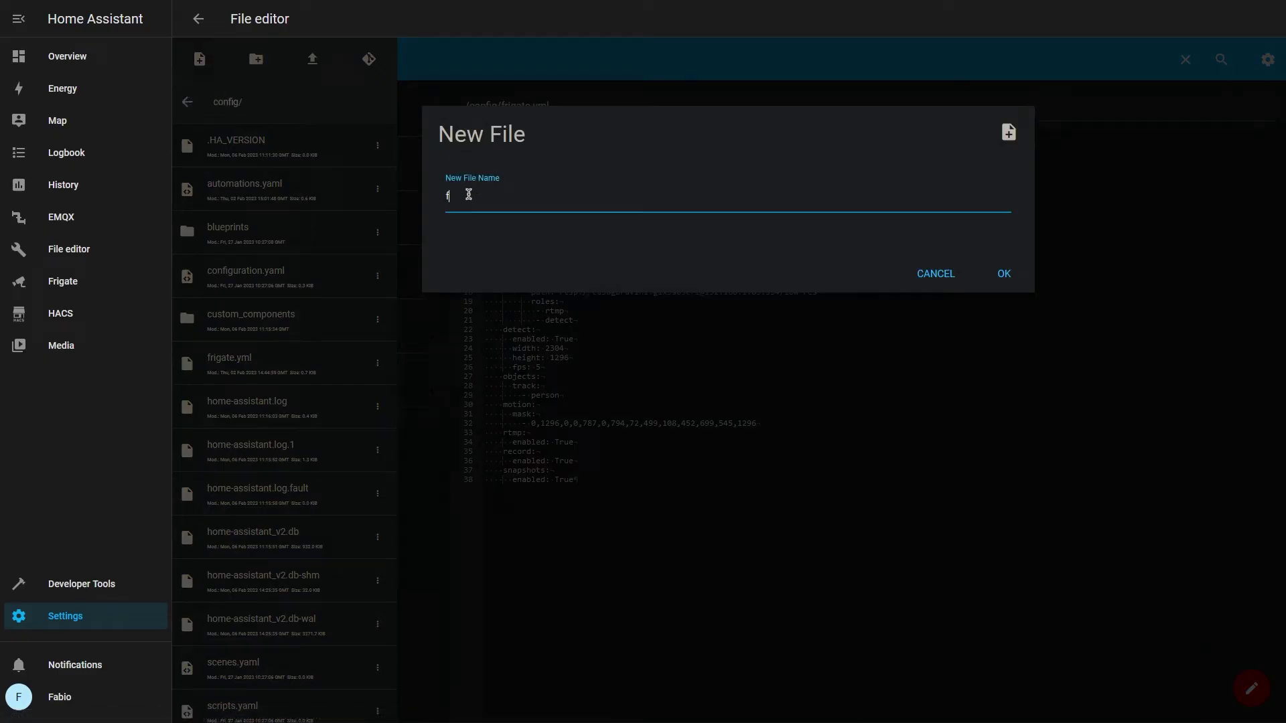
type("frigate.yml")
left_click(1016, 278)
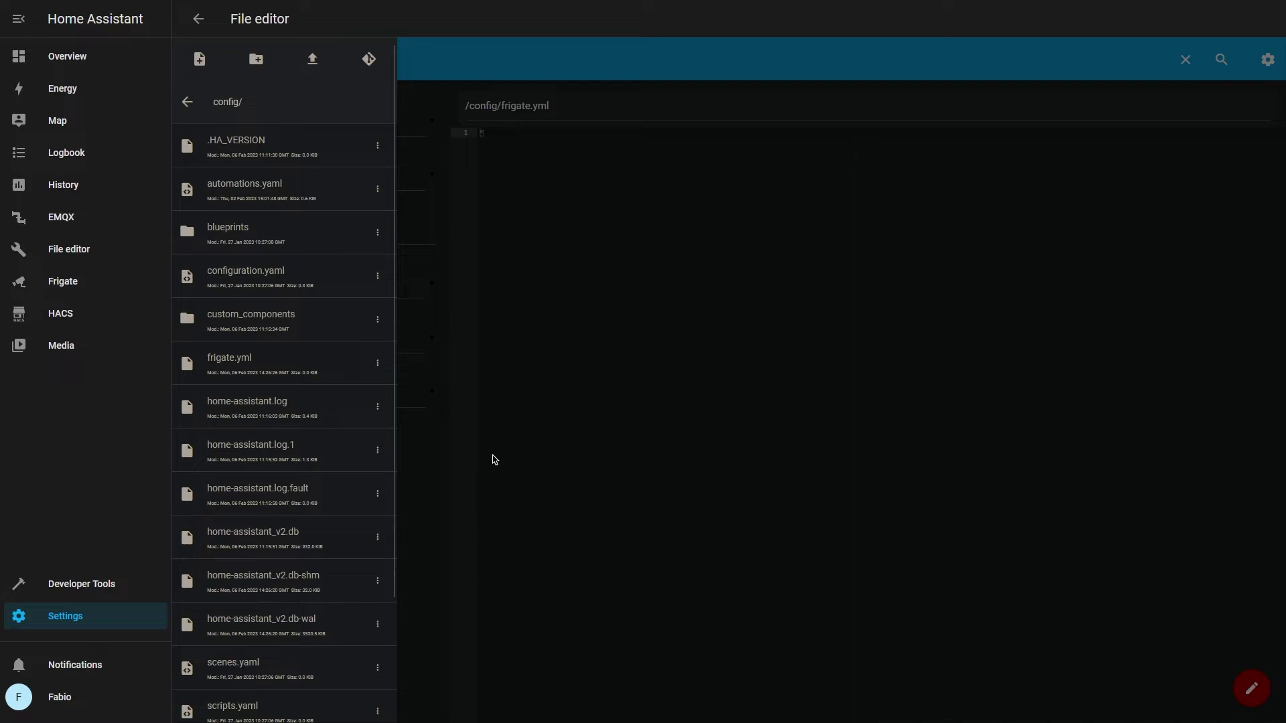
Write an mqtt block (host a0d7b954-emqx, user frigate, password) and paste a 2-thread CPU detector
left_click(495, 459)
type("mqtt")
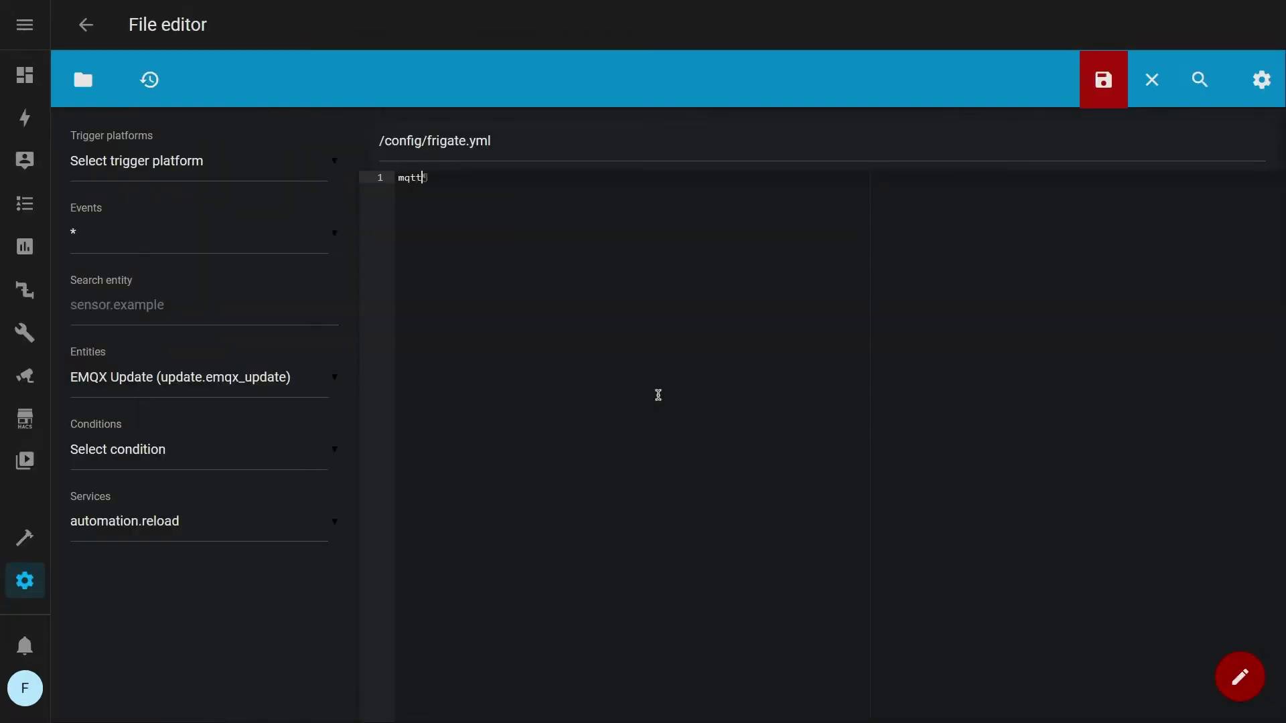
type(":")
key("Return")
type("host")
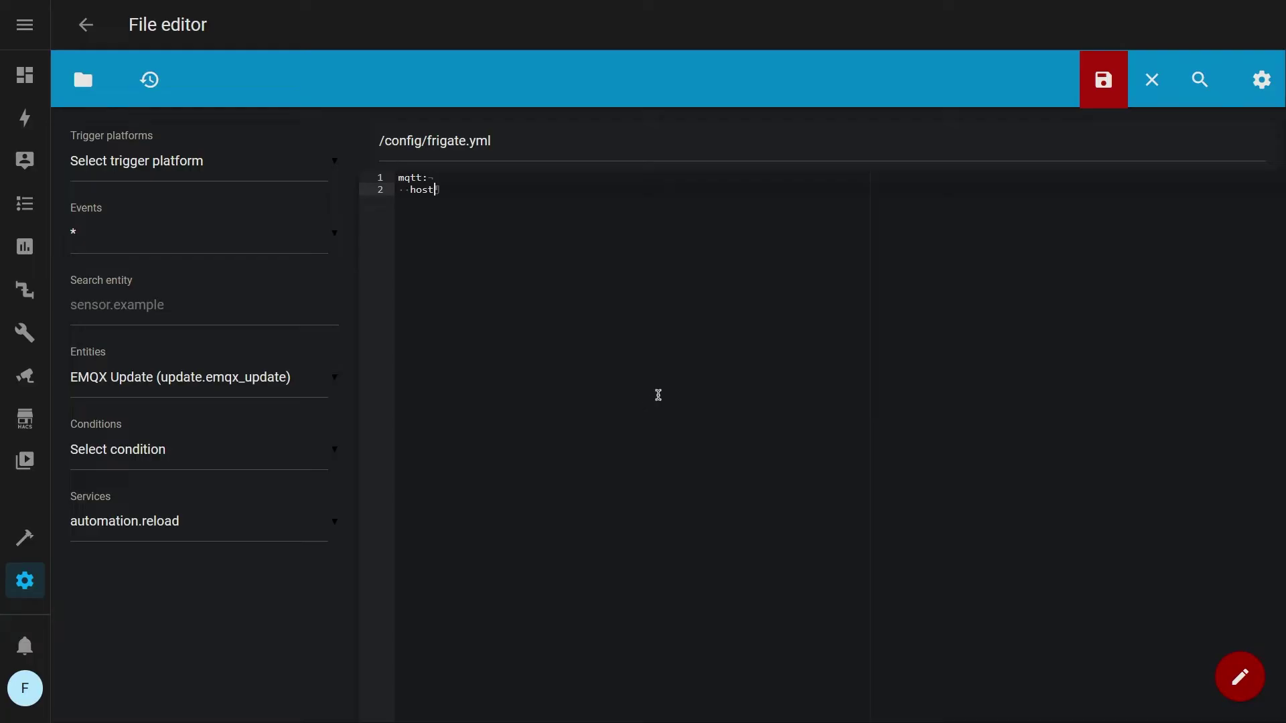
type(":")
type("a0d7b954-emqx")
key("Return")
type("user: frigate")
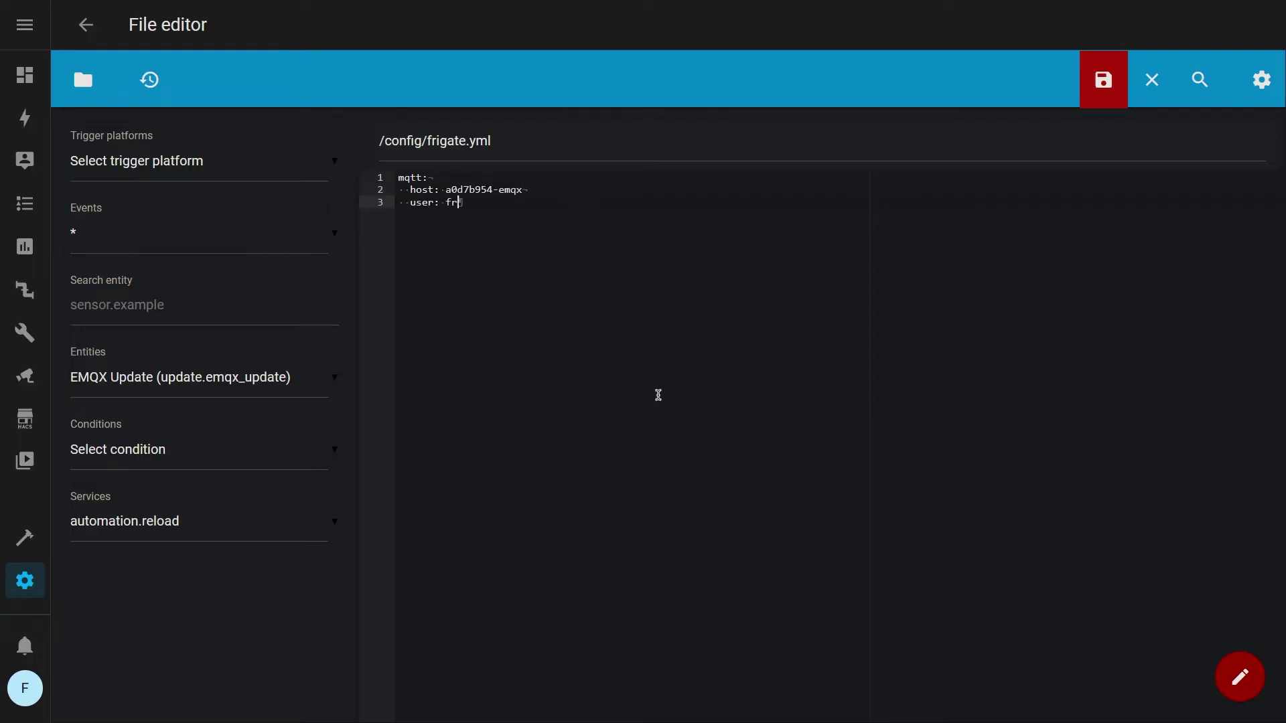
key("Return")
type("password: ")
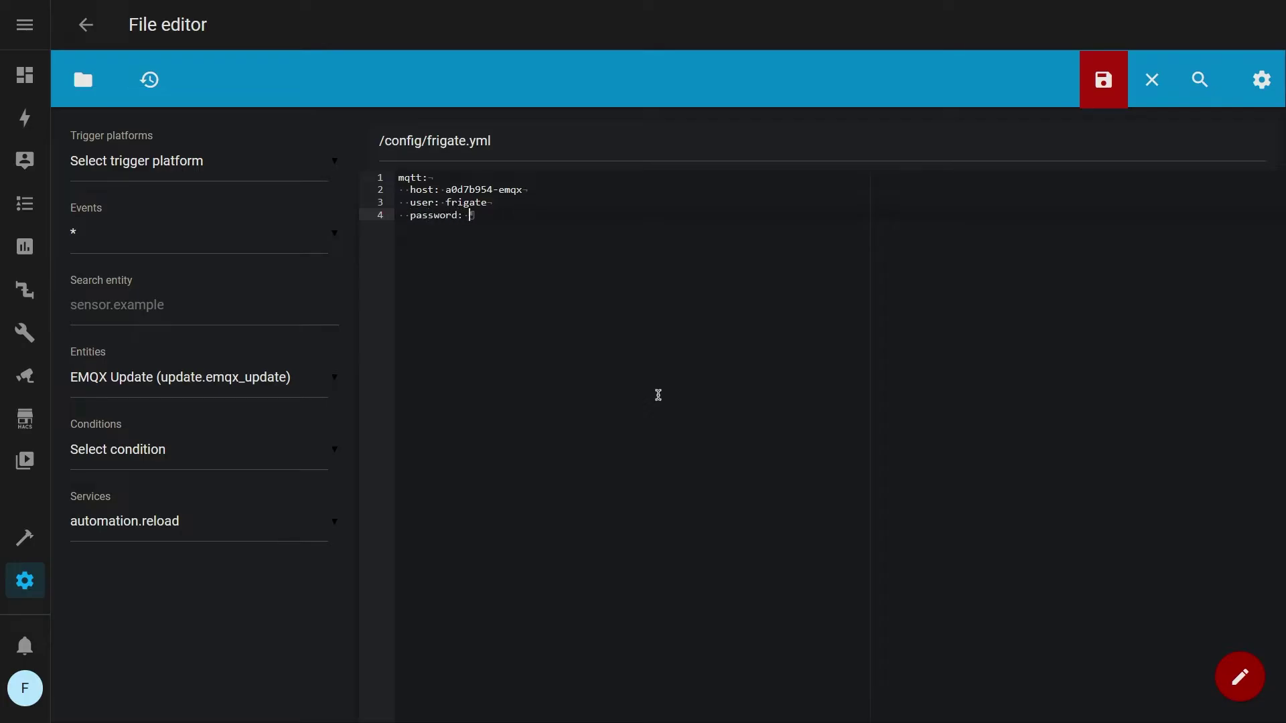
type("password")
key("Return")
key("BackSpace")
key("BackSpace")
key("Return")
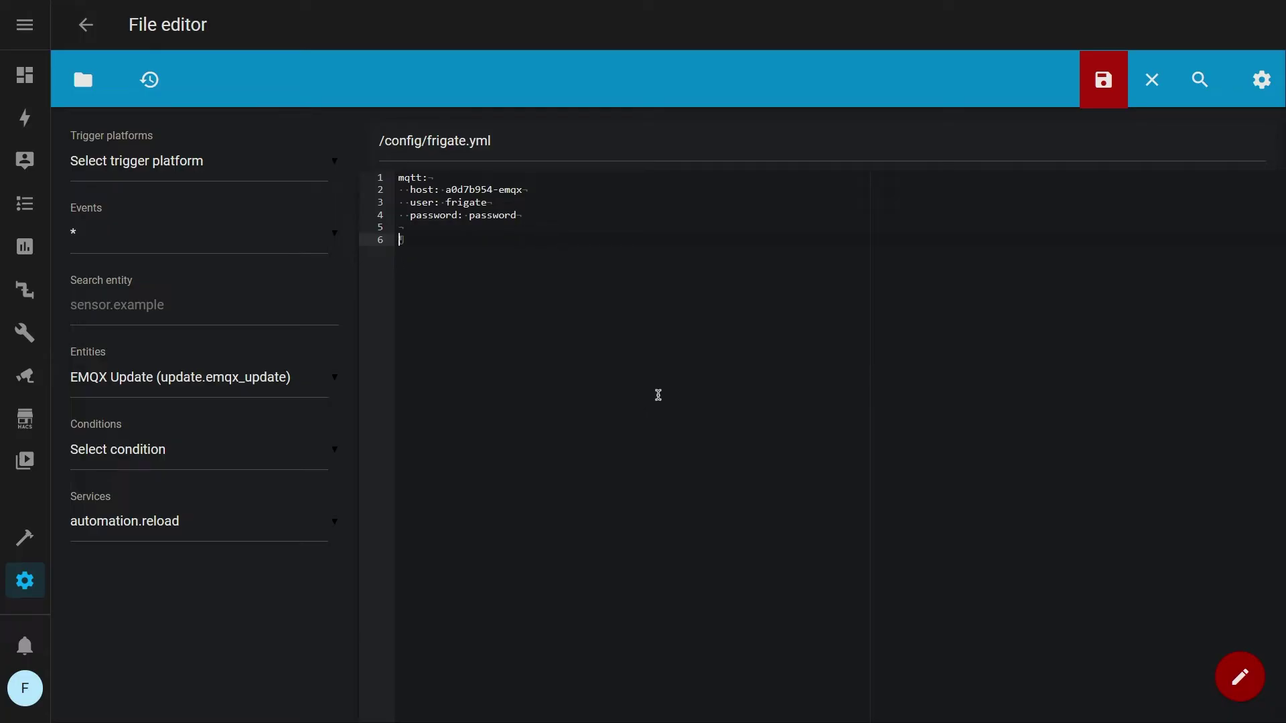
type("detectors:   cpu:     type: cpu     num_threads: 2")
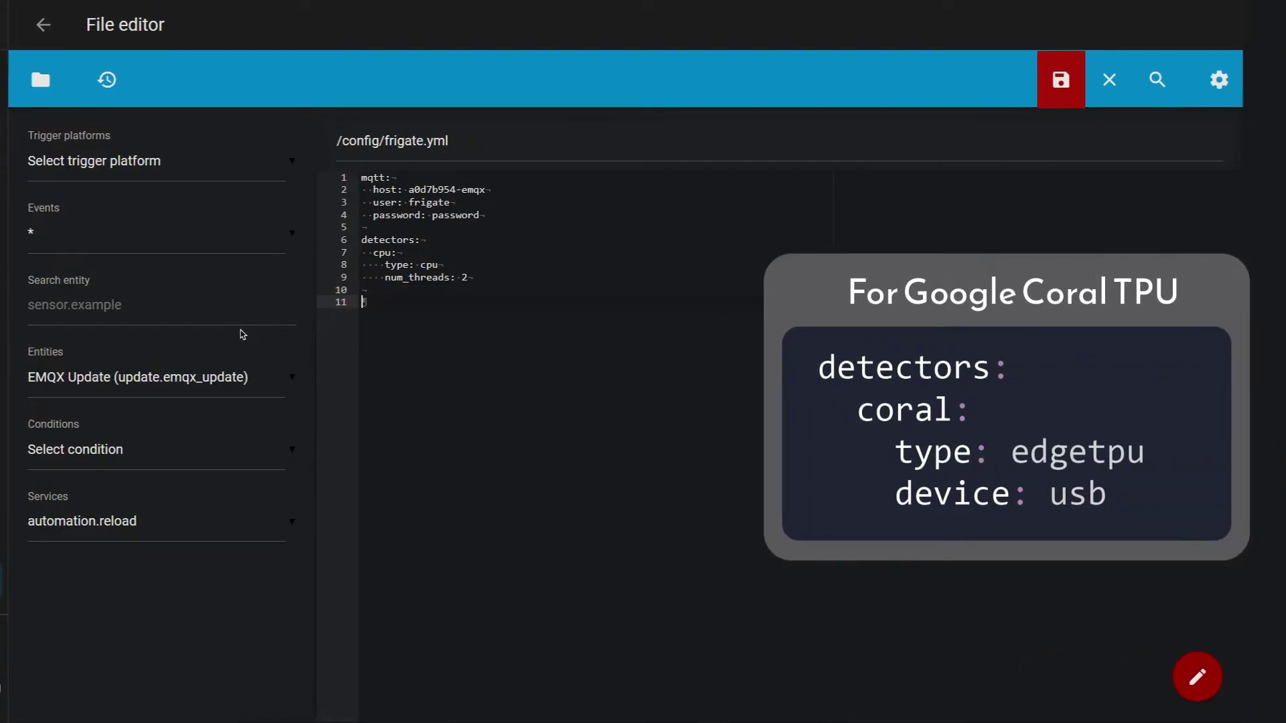
Define the stairs camera with an ffmpeg input path rtsp://192.168.1.85:554/stream2
type("cameras:")
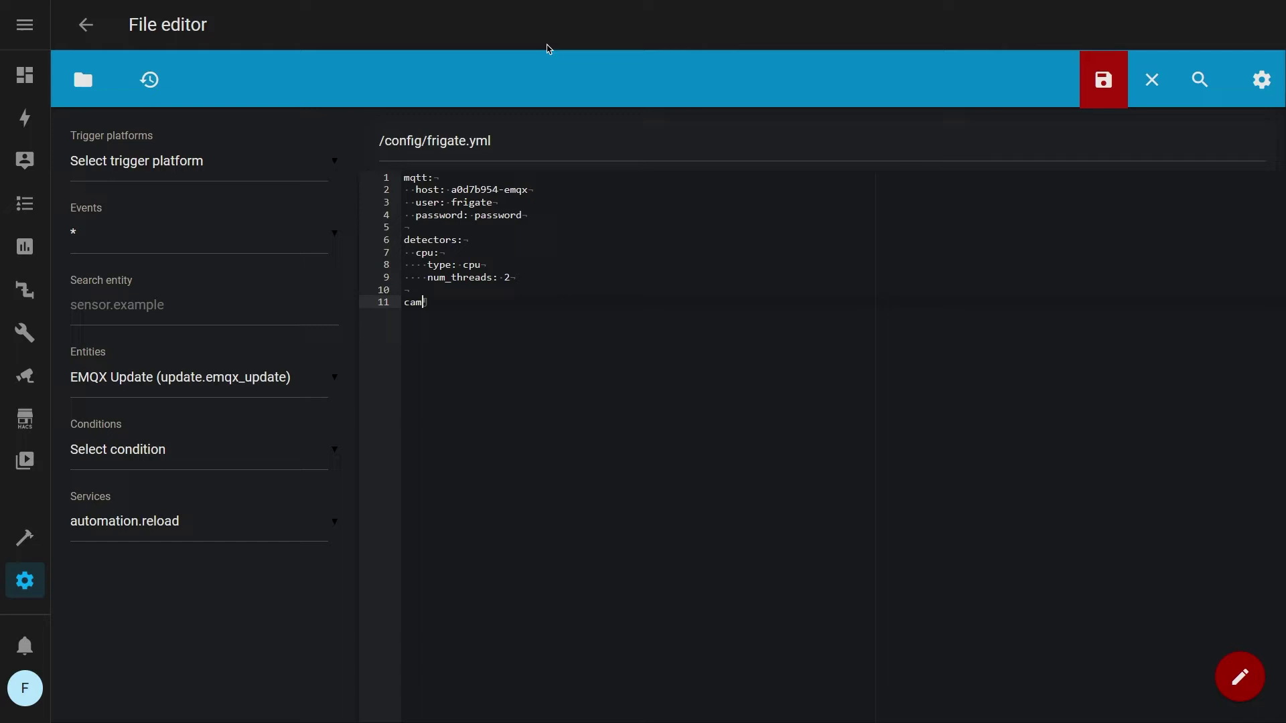
key("Return")
type("stairs:")
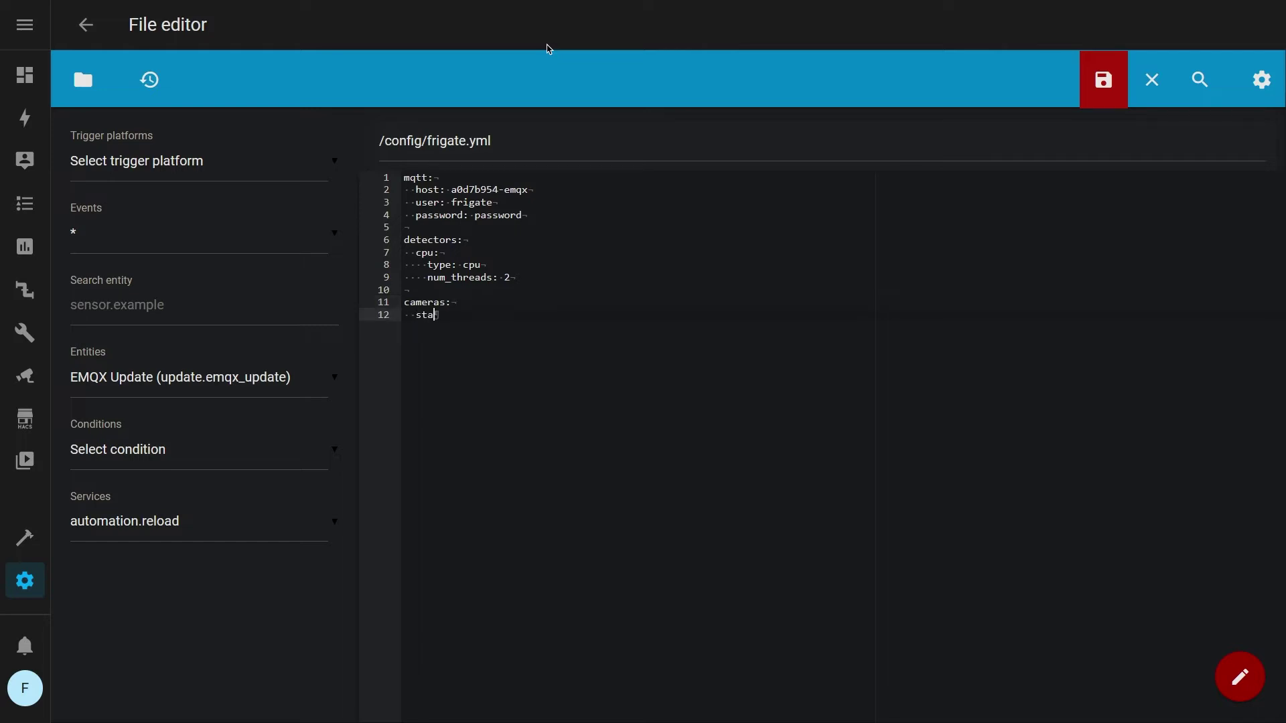
key("Return")
type("ffmpeg:")
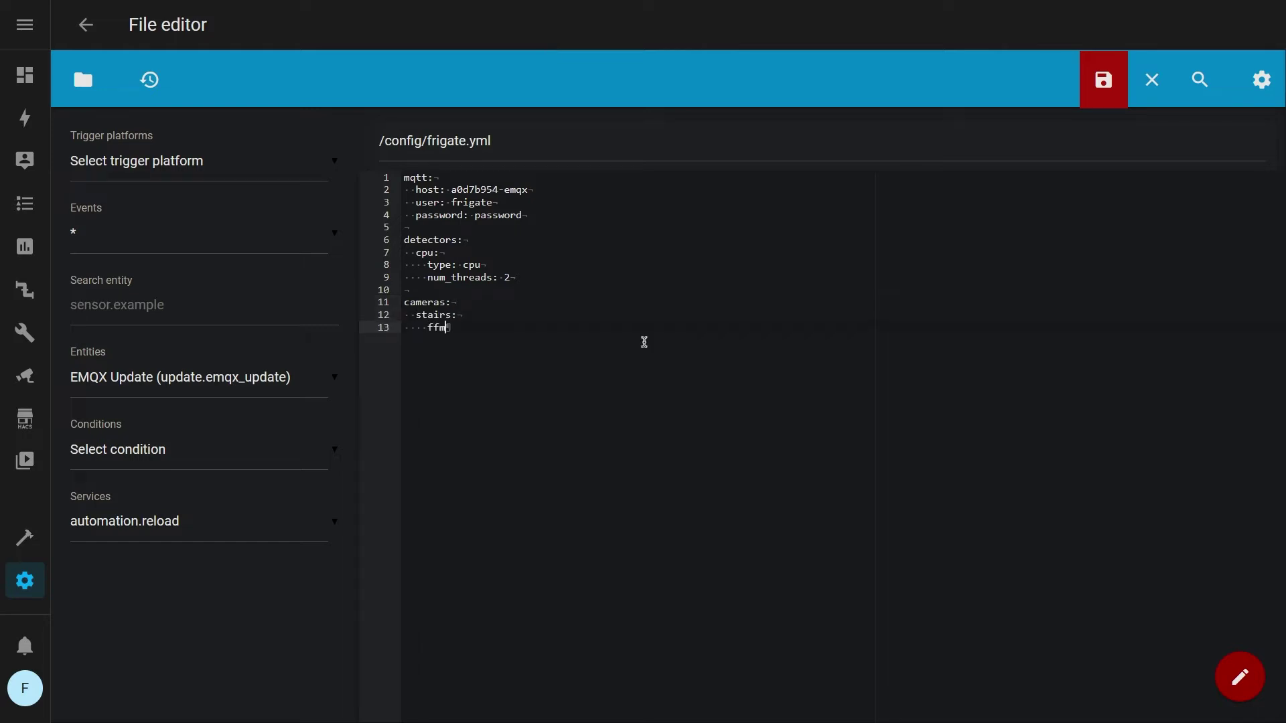
key("Return")
key("Tab")
type("inputs:")
key("Return")
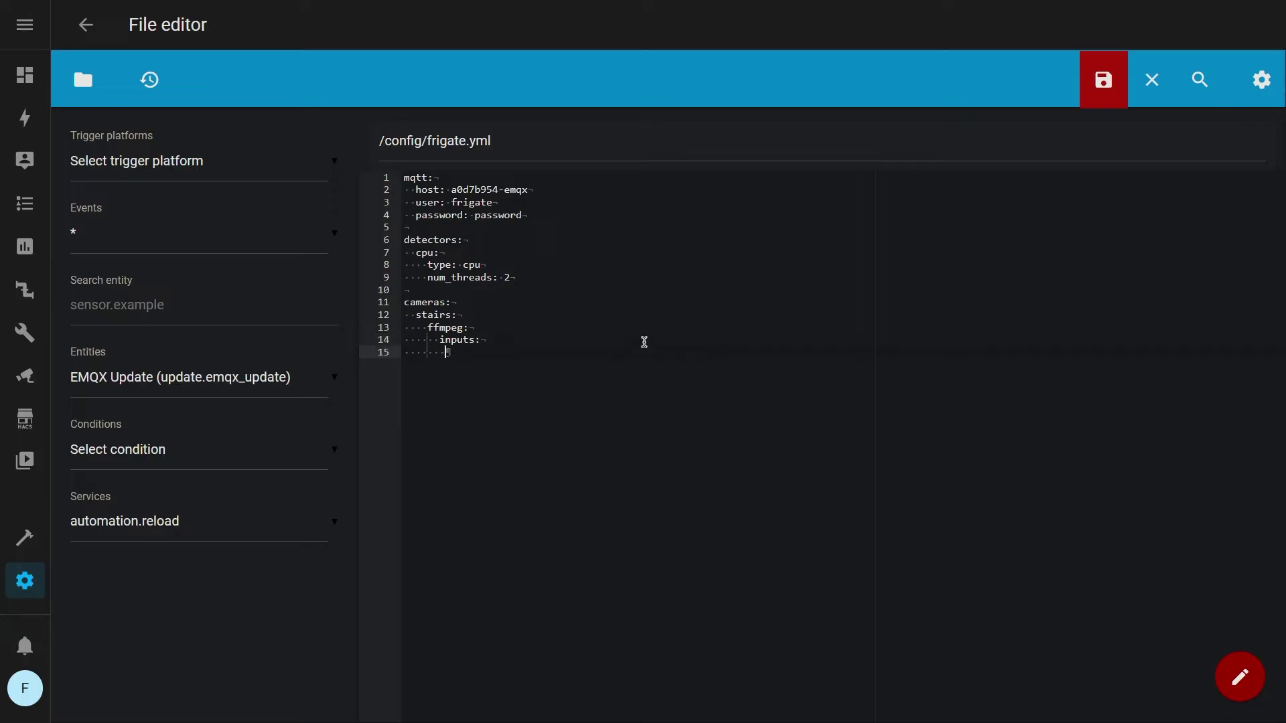
type("- path:")
key("ctrl+v")
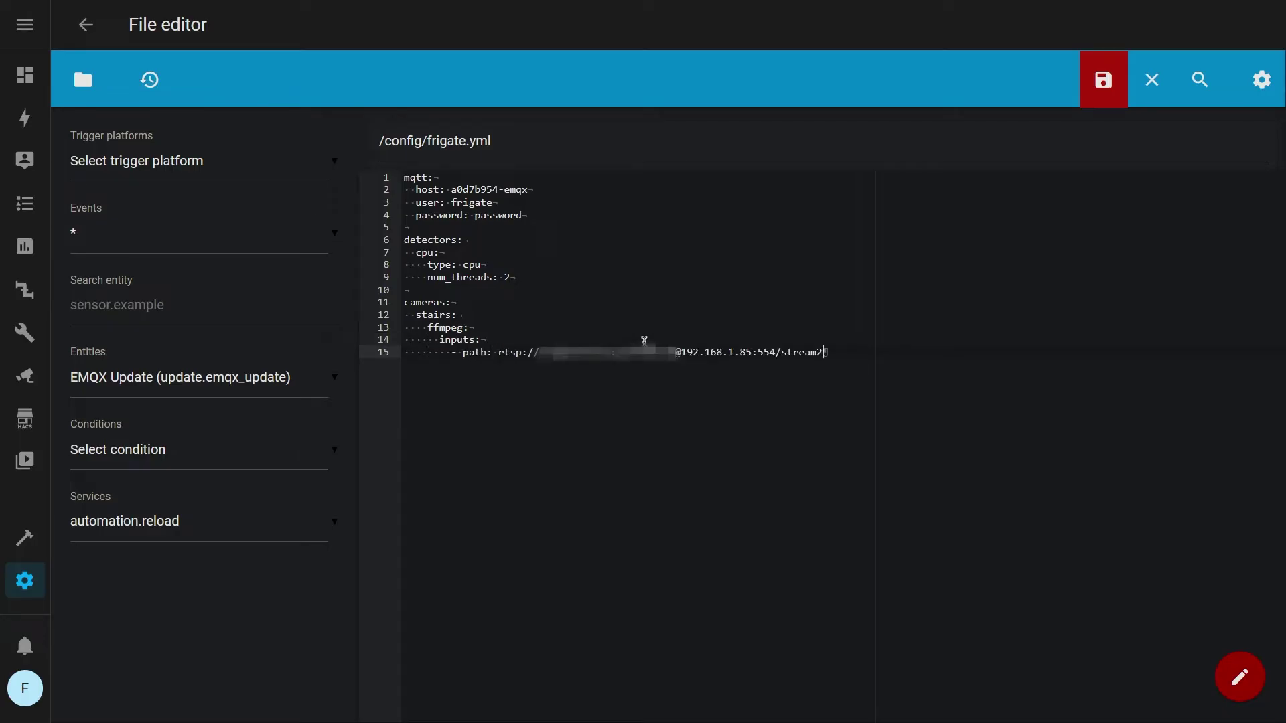
Give the stream the roles detect, record and rtmp
key("Return")
type("roles:")
key("Return")
type("- ")
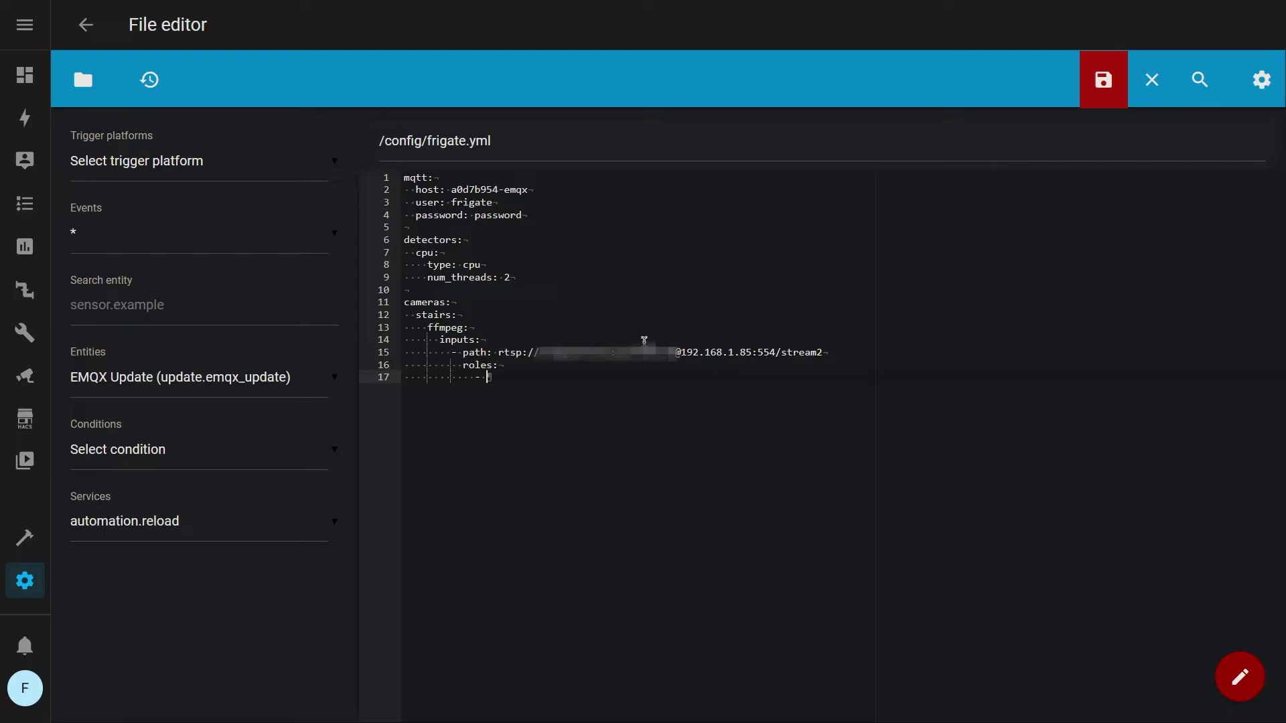
type("detect")
key("Return")
type("- record")
key("Return")
type("- rtmp")
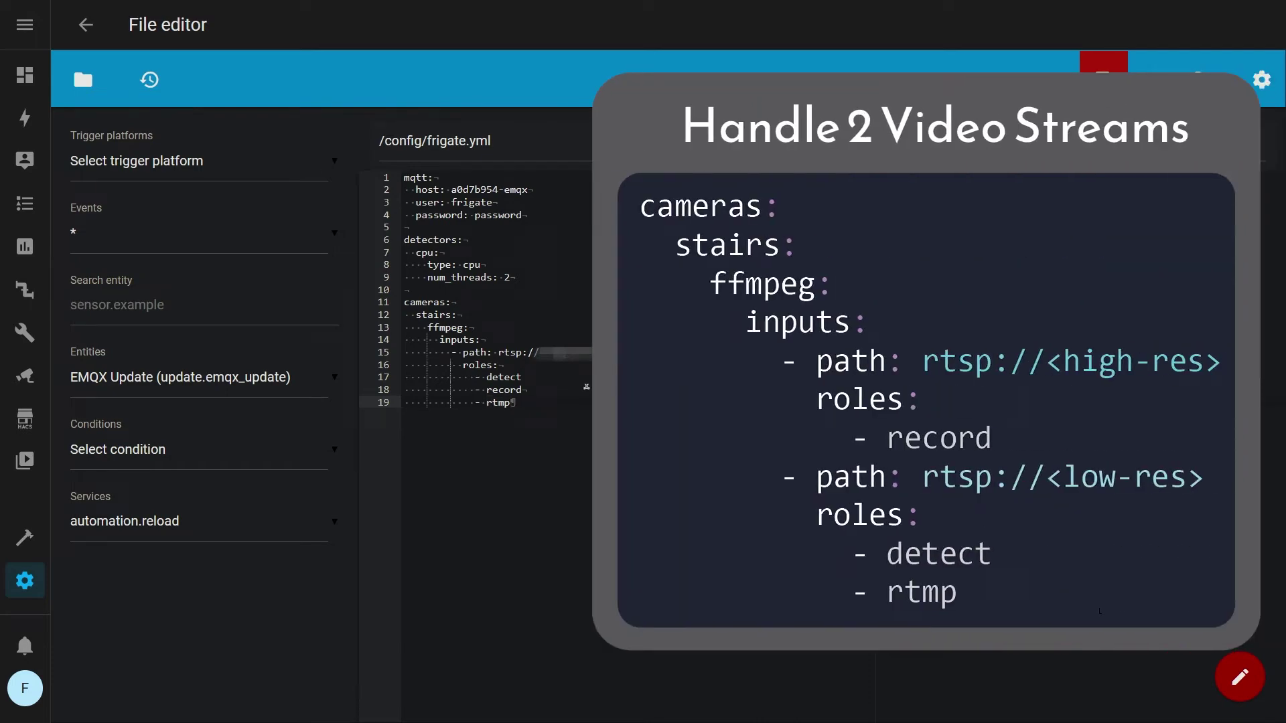
Enable rtmp and record, and add a snapshots section for the stairs camera
key("Return")
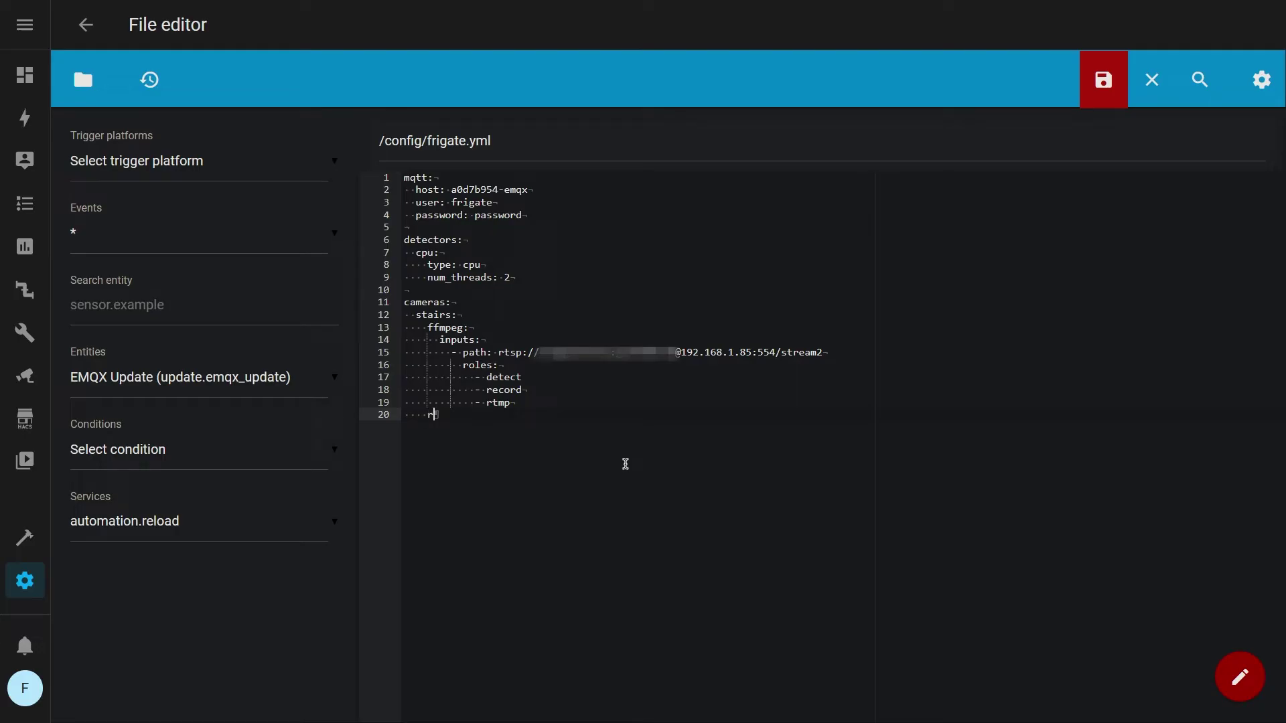
type("tmp:")
key("Return")
type("enabled: True")
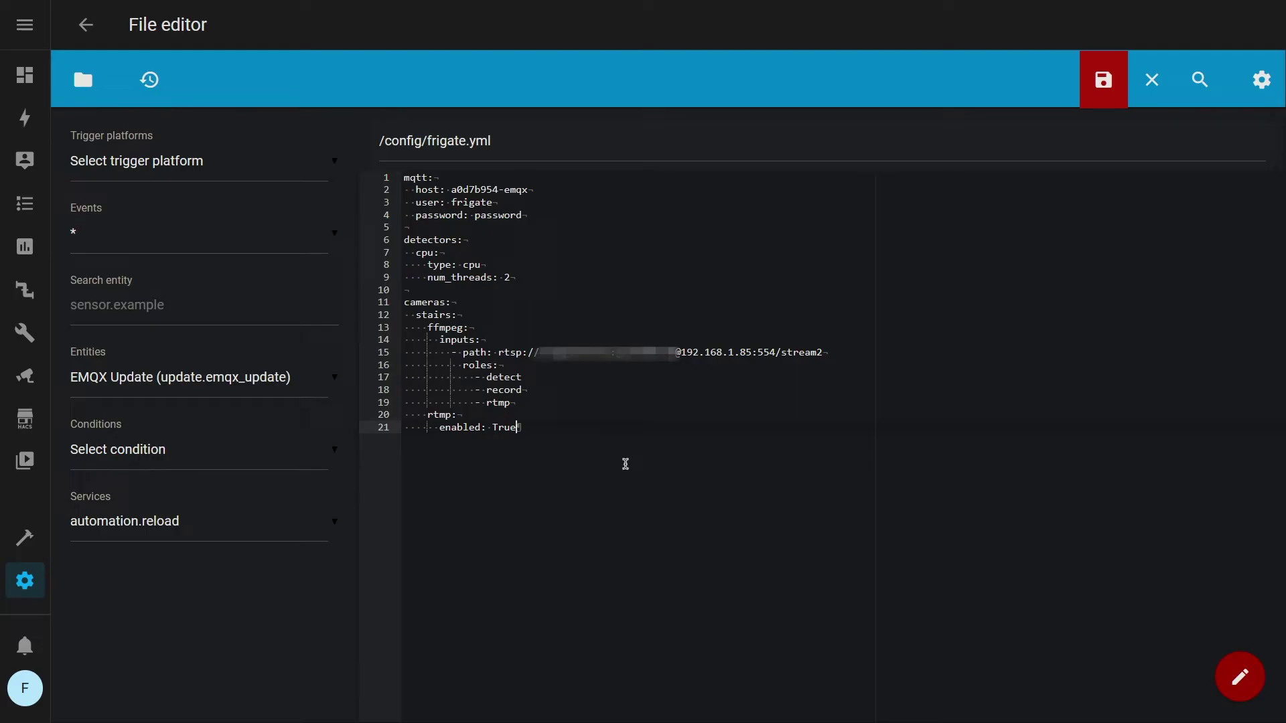
key("Return")
type("record:")
key("Return")
type("ena")
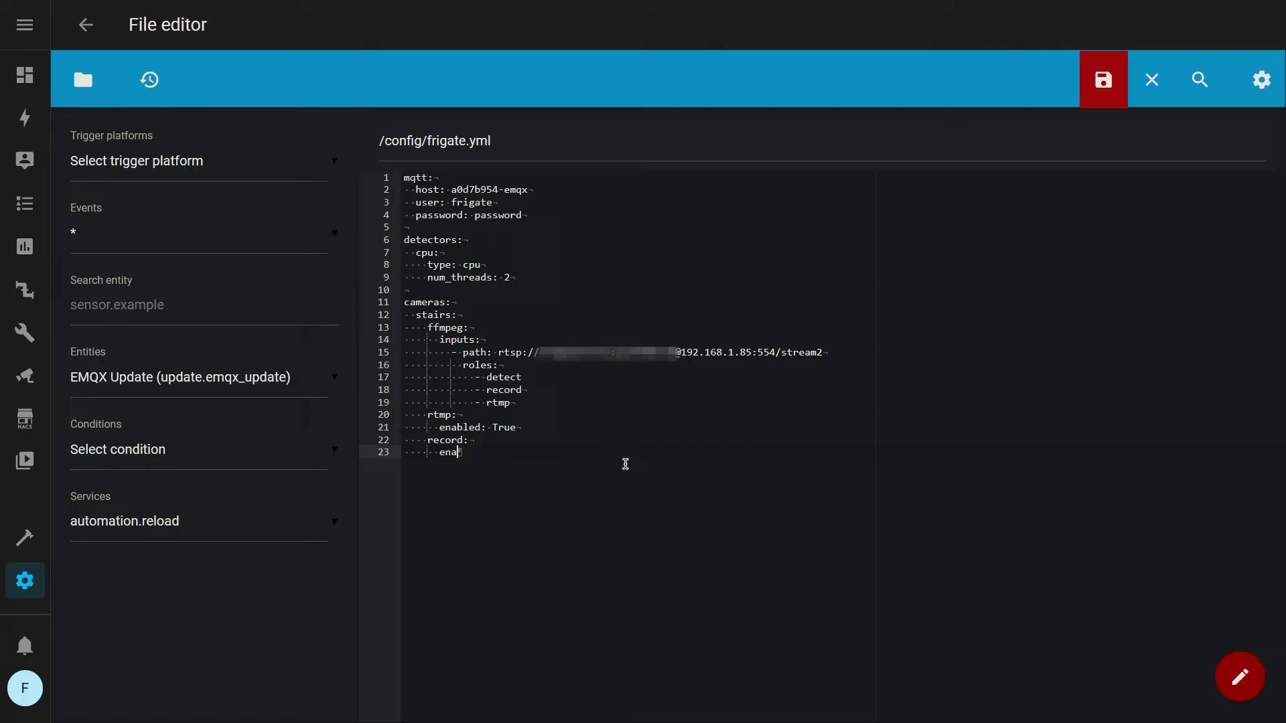
type("bled: True")
key("Return")
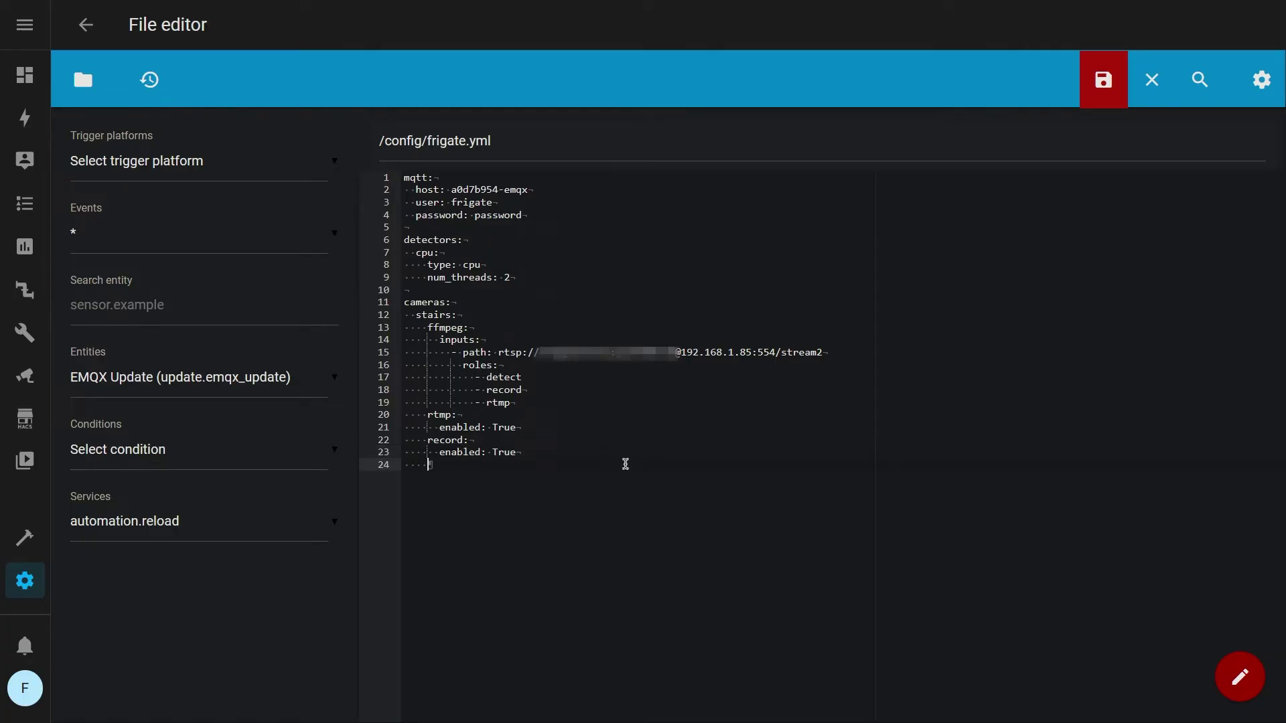
type("snapshots:")
key("Return")
type("enabled: True")
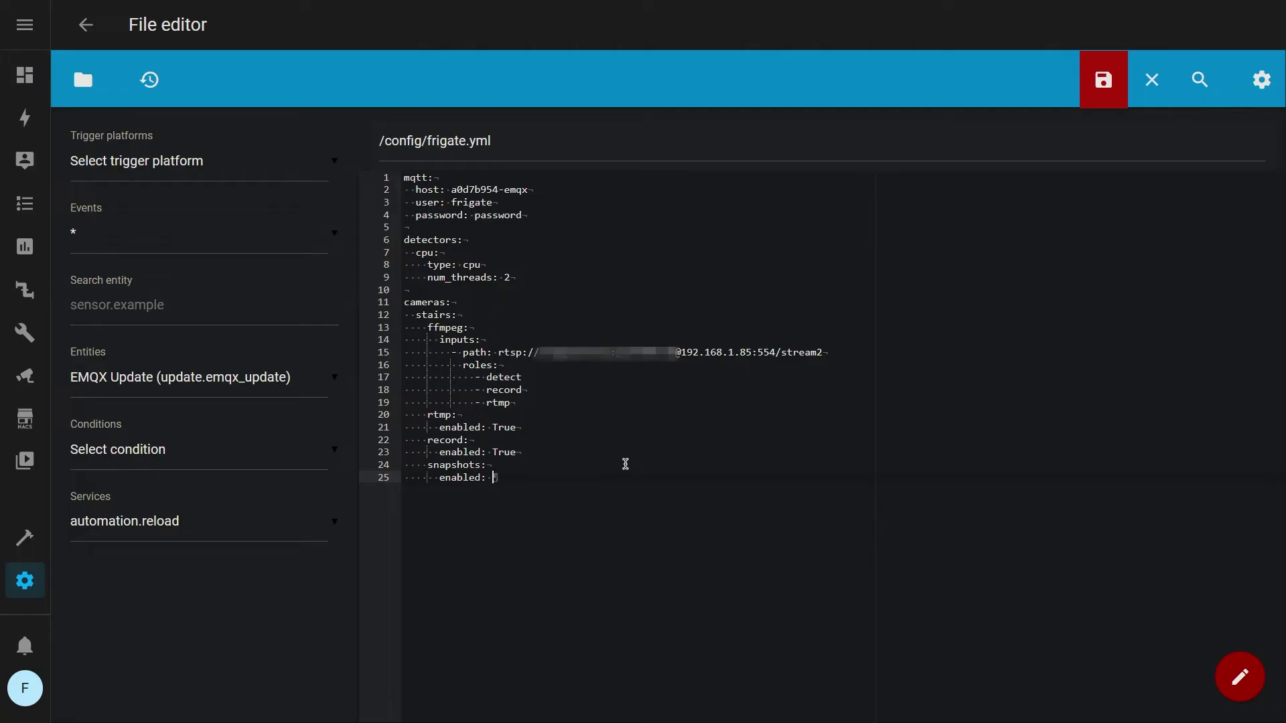
Enable detection at width 1280, height 720 and 5 fps
key("Return")
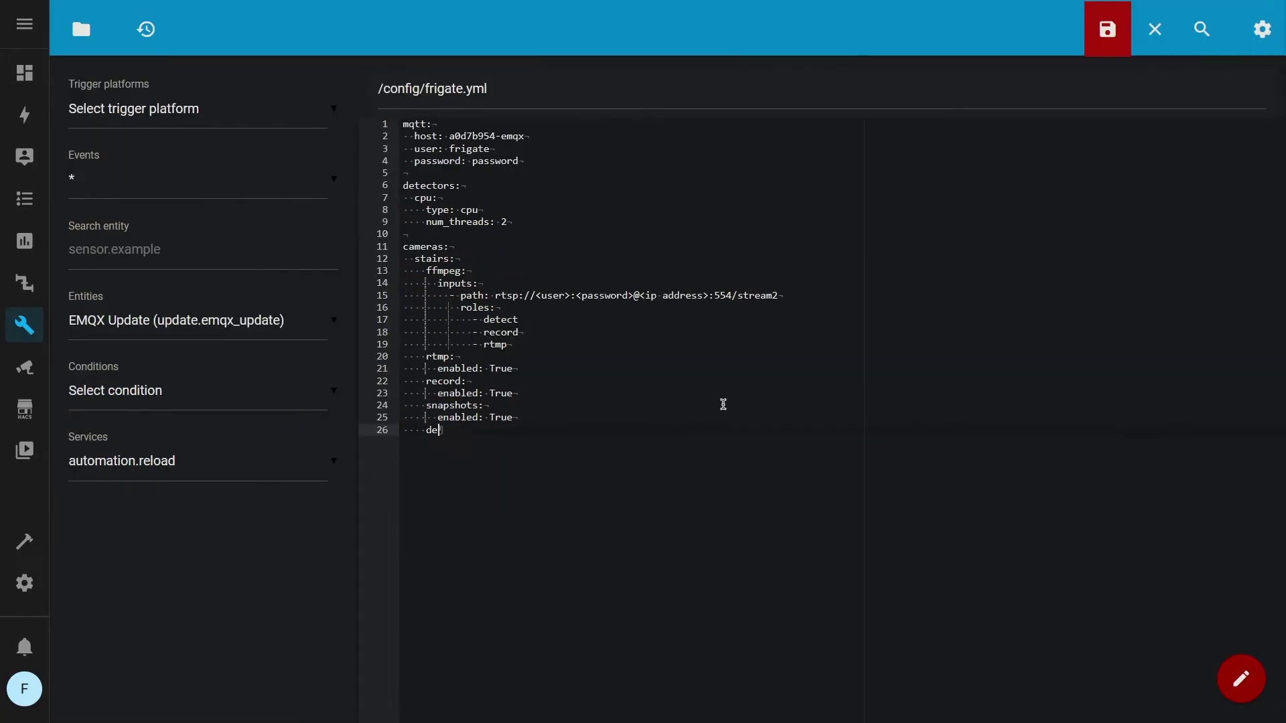
type("tect:")
key("Return")
type("enabled: True")
key("Return")
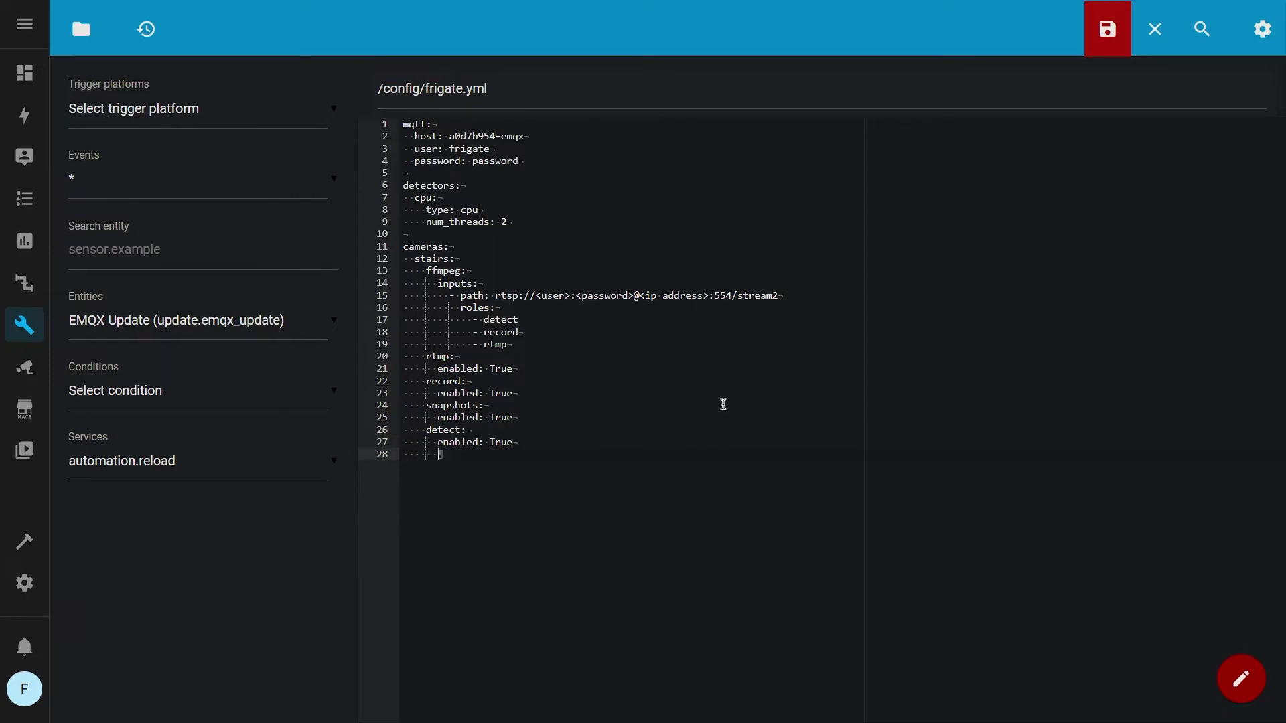
type("width: 1280")
key("Return")
type("height: 720")
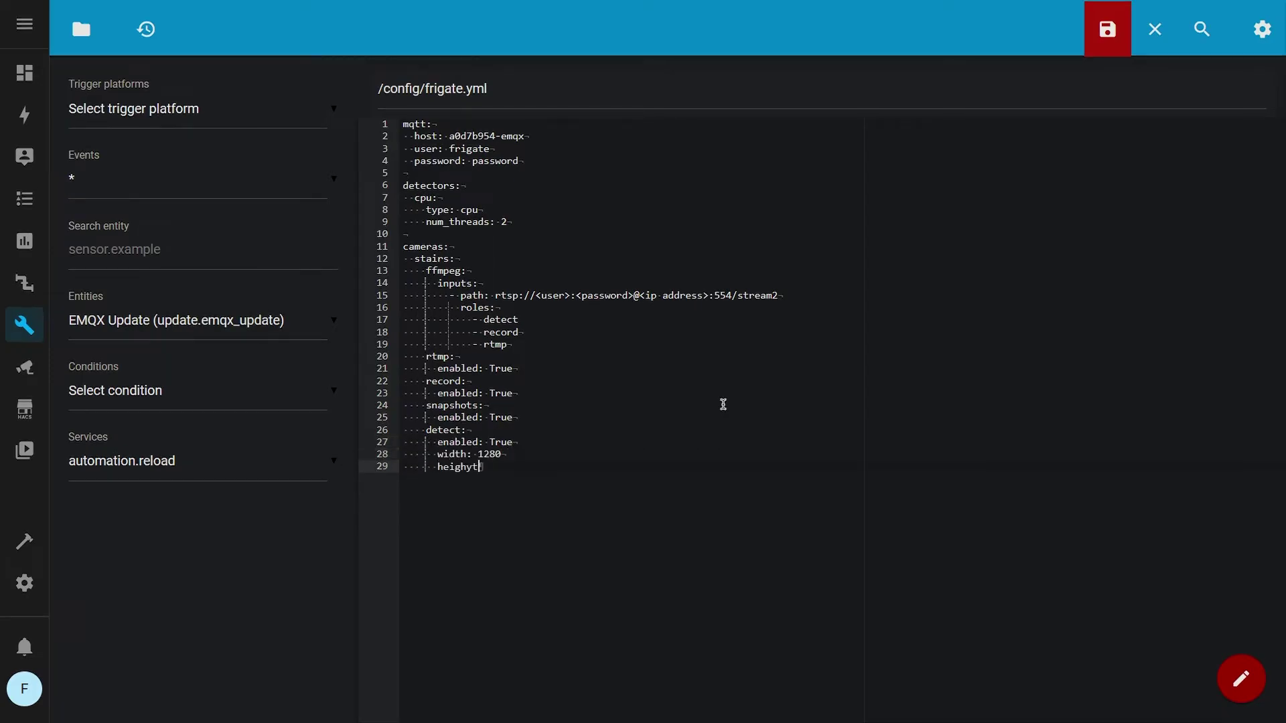
key("Return")
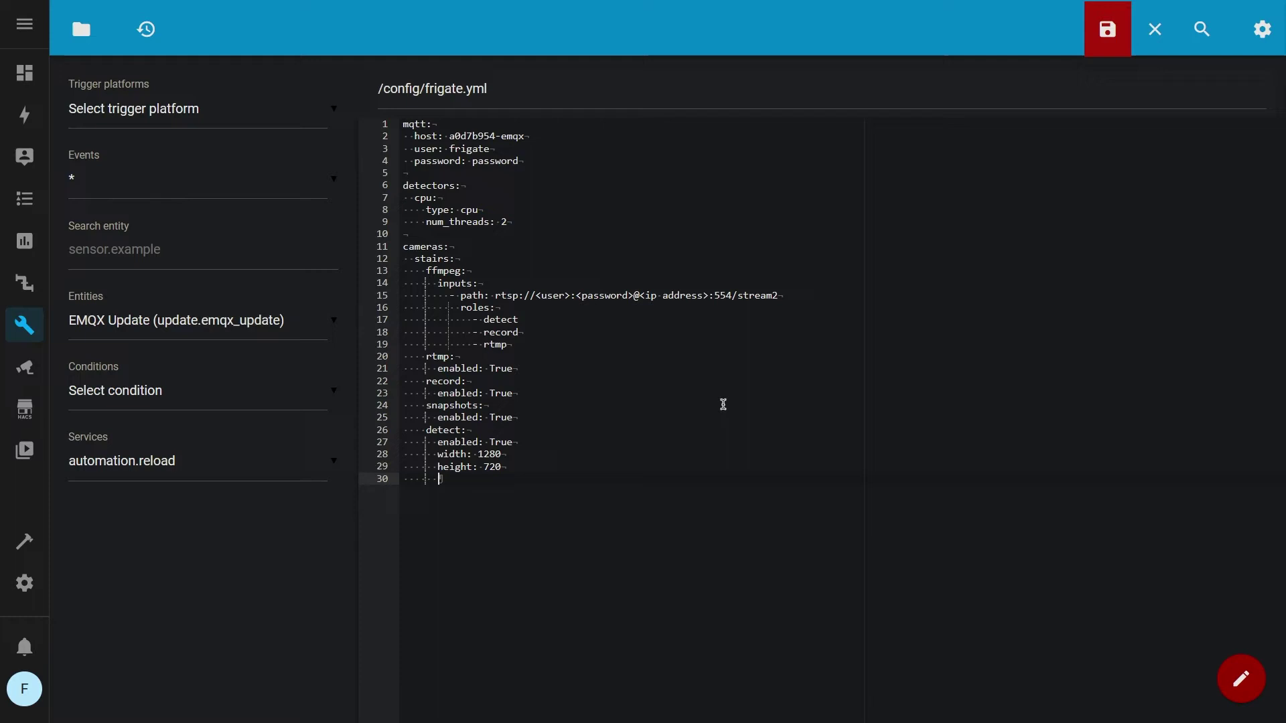
type("fps: 5")
Set the objects to track as person and car
key("Return")
key("BackSpace")
type("objects:")
key("Return")
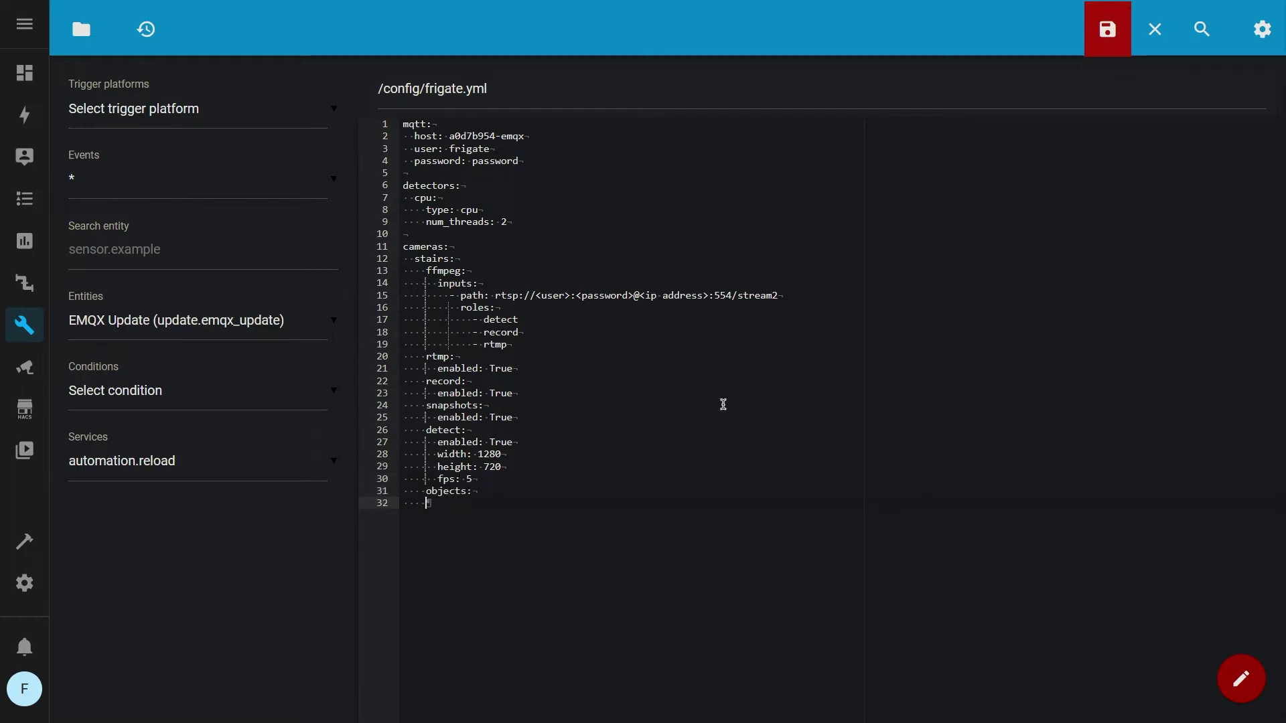
type("track:")
key("Return")
type("- person")
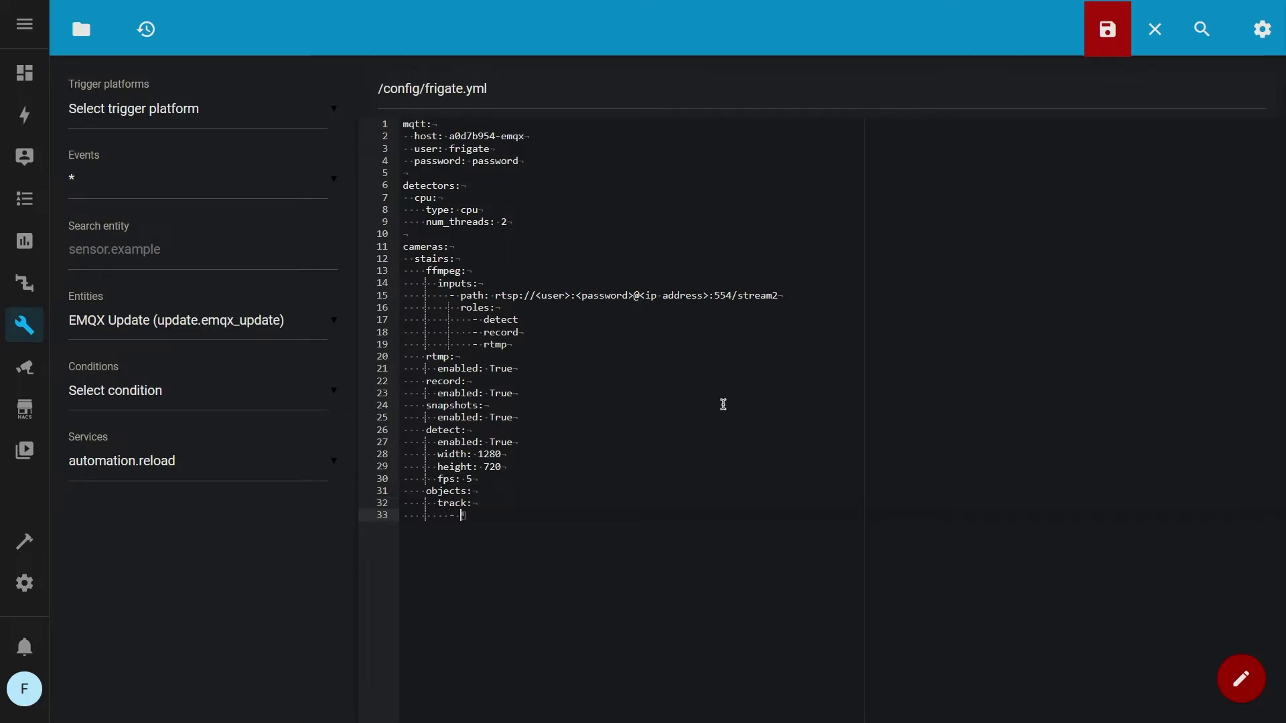
key("Return")
type("- car")
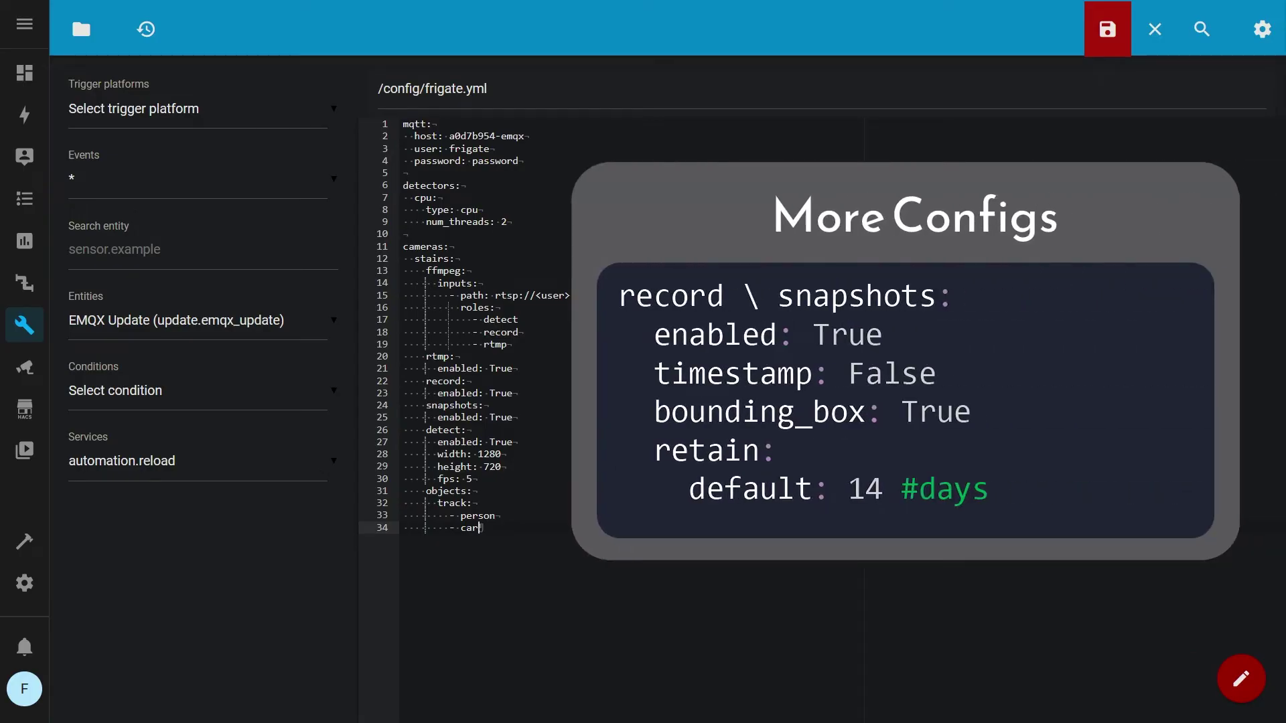
Save frigate.yml, start the Frigate add-on, and view the stairs camera in its web UI
left_click(1108, 28)
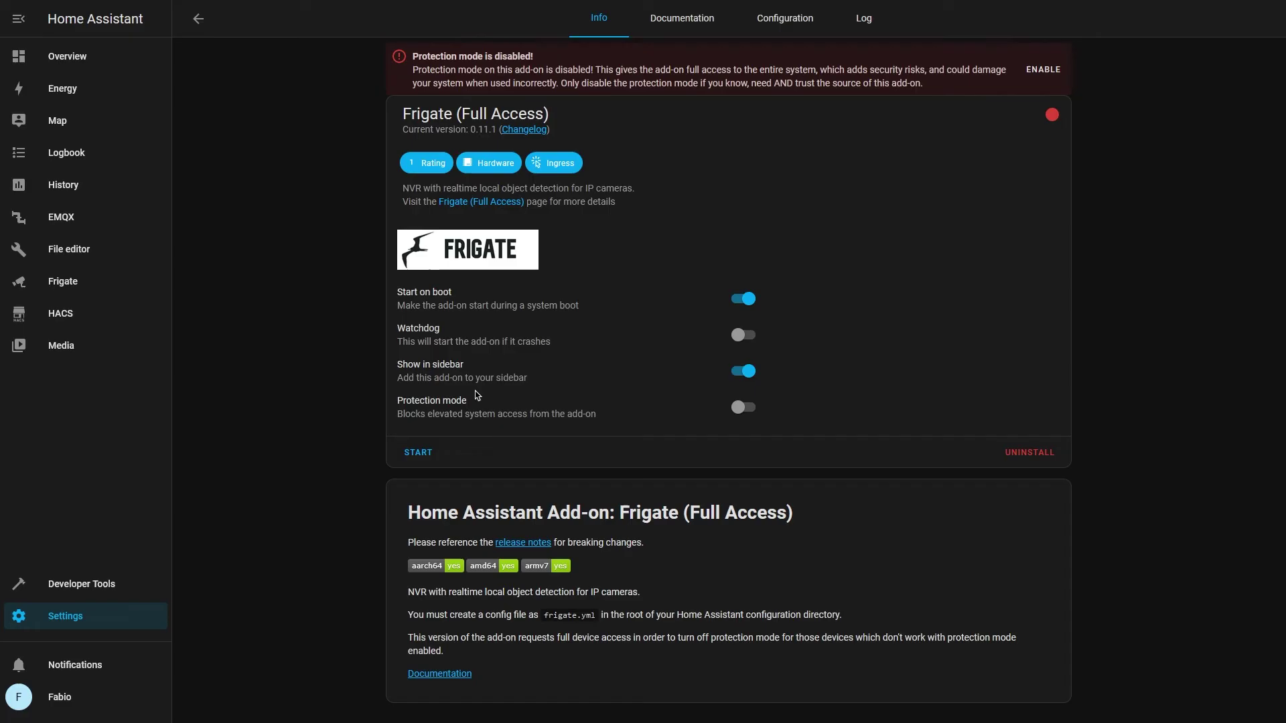
left_click(418, 452)
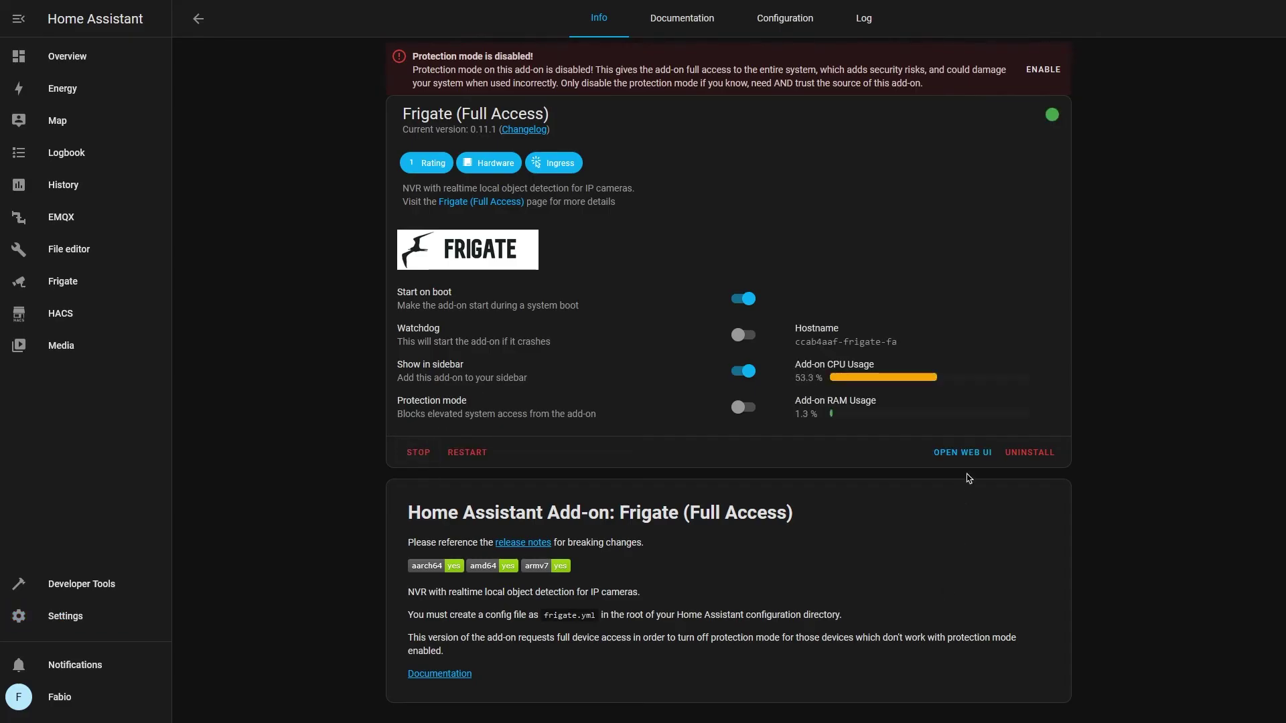
left_click(962, 458)
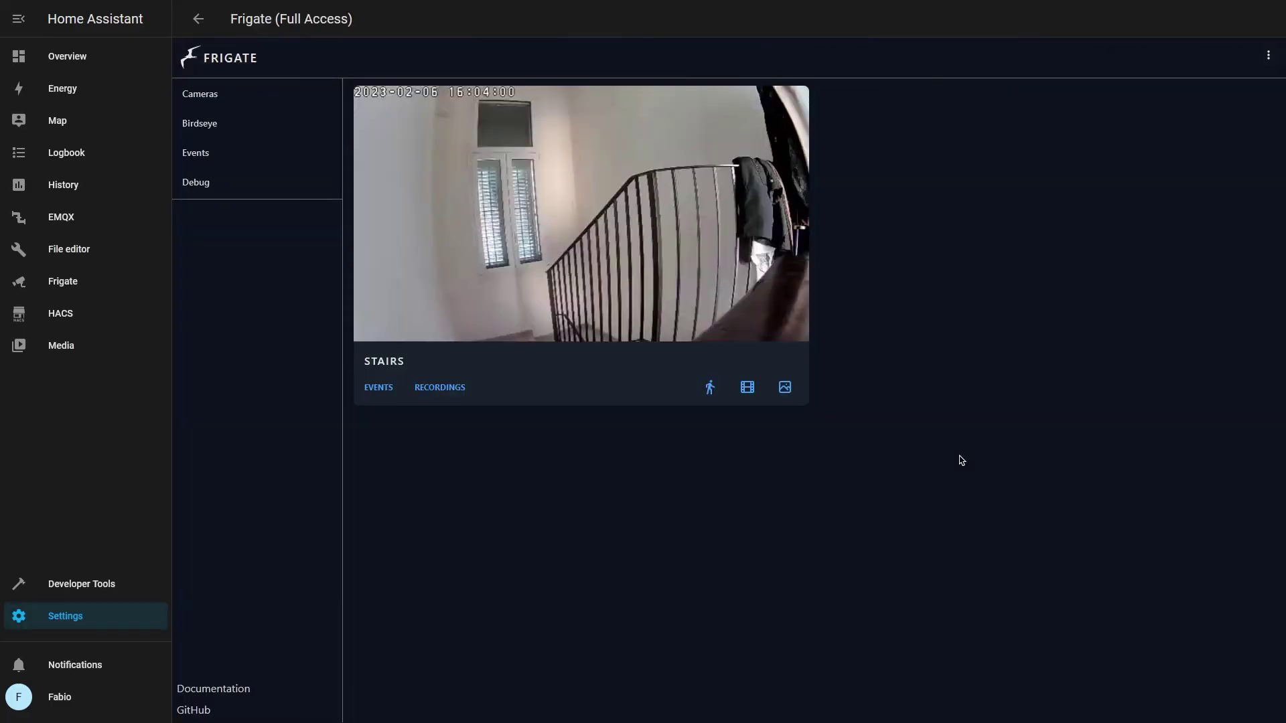
left_click(630, 215)
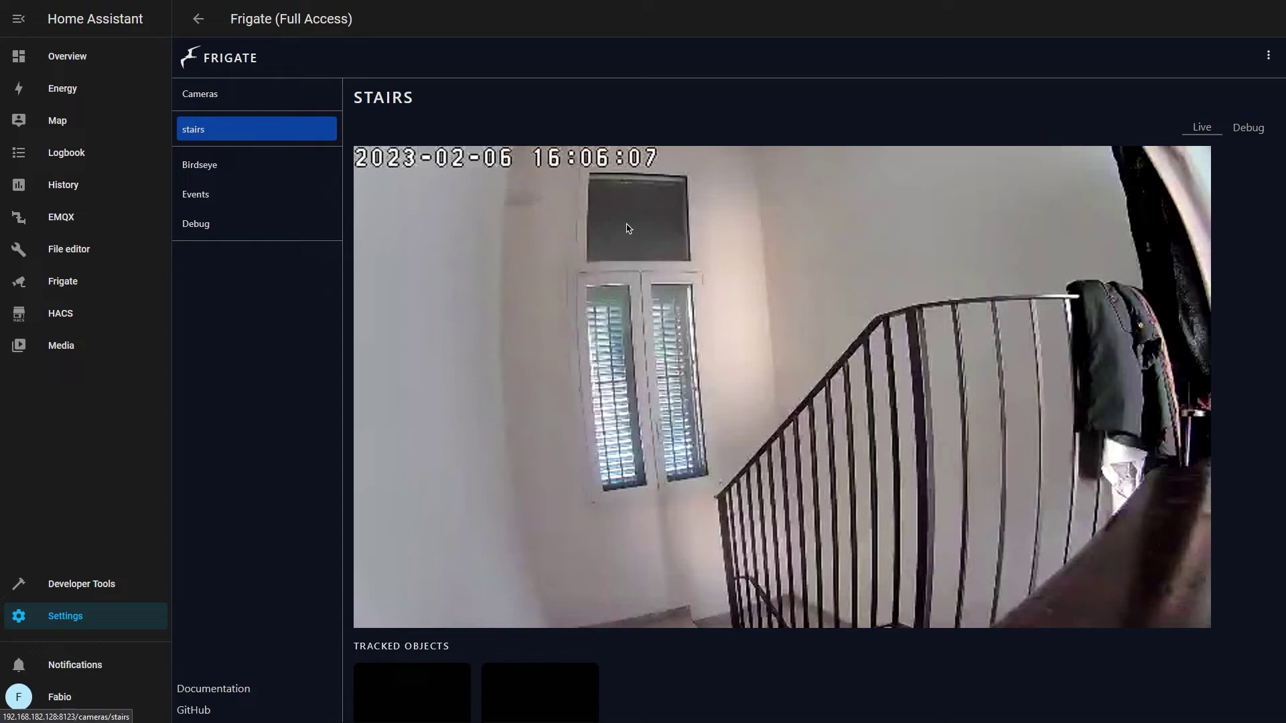
Draw a motion mask over the camera timestamp in Frigate's mask and zone creator
left_click(1250, 133)
left_click(412, 670)
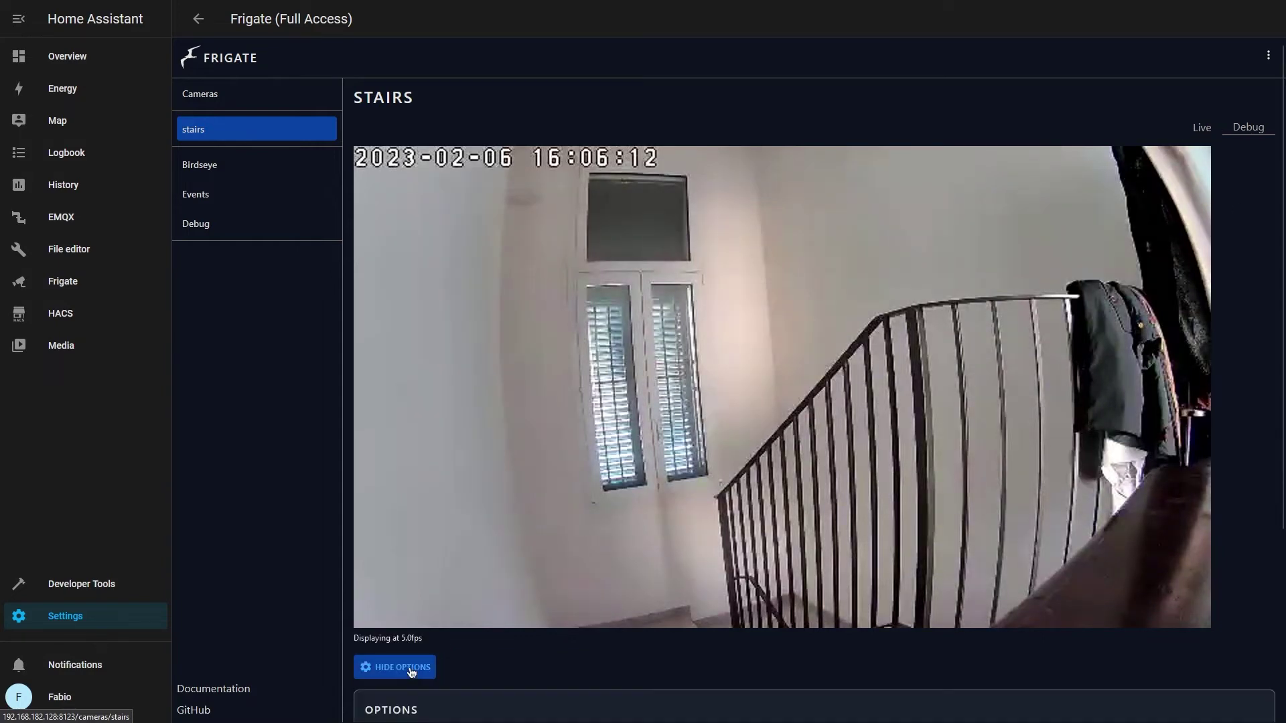
scroll(551, 520, "down", 2)
left_click(864, 627)
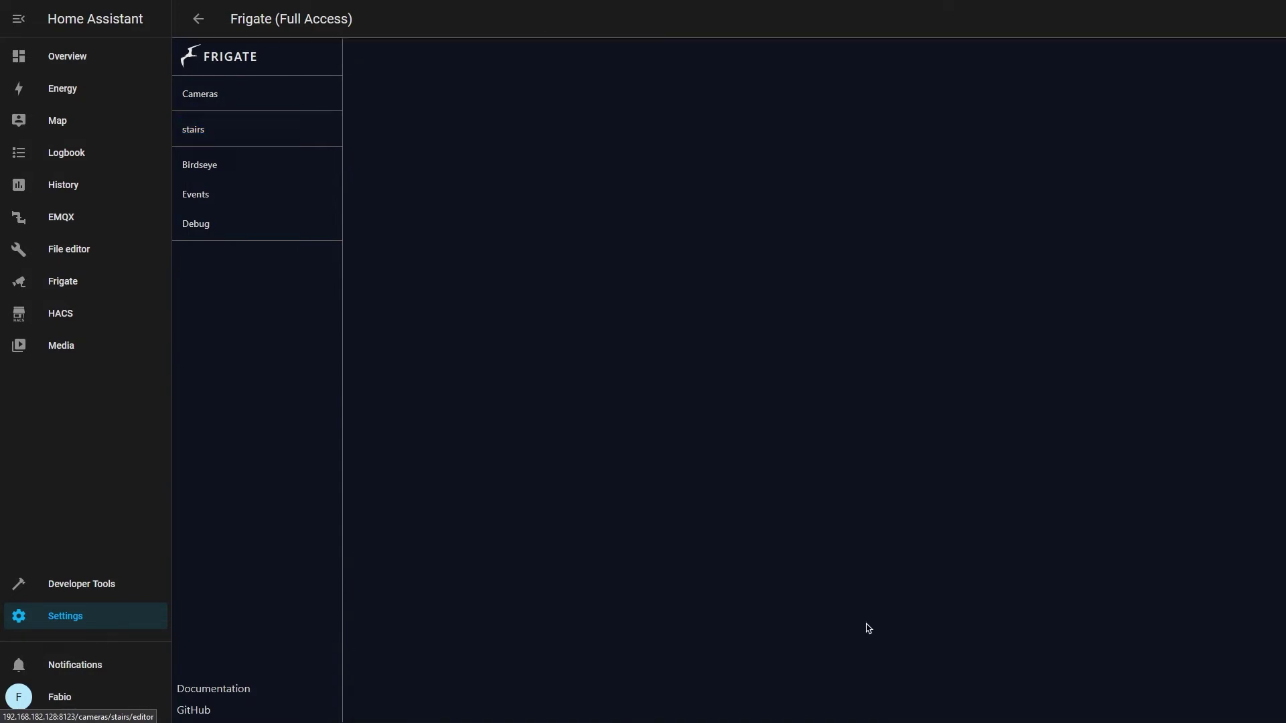
left_click(1259, 470)
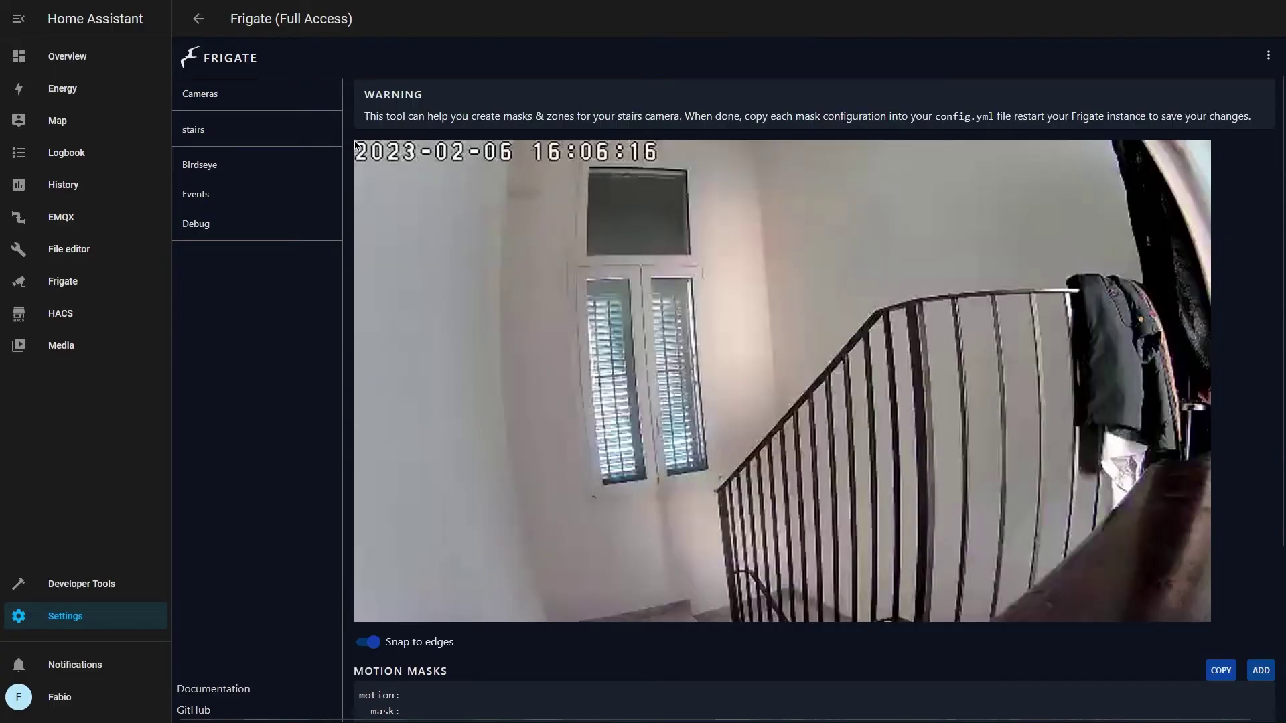
left_click(681, 142)
left_click(683, 171)
left_click(356, 180)
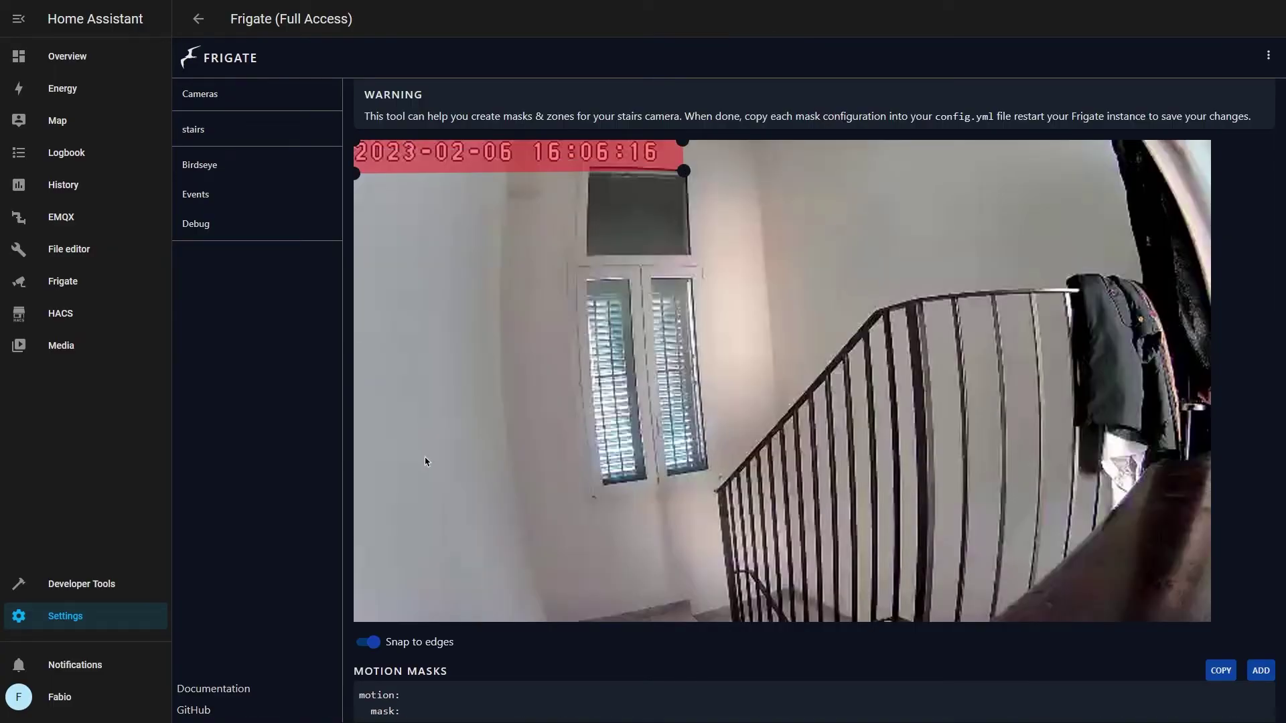
Copy the motion mask YAML into the end of frigate.yml and save the file
scroll(425, 462, "down", 3)
left_click_drag(359, 473, 562, 520)
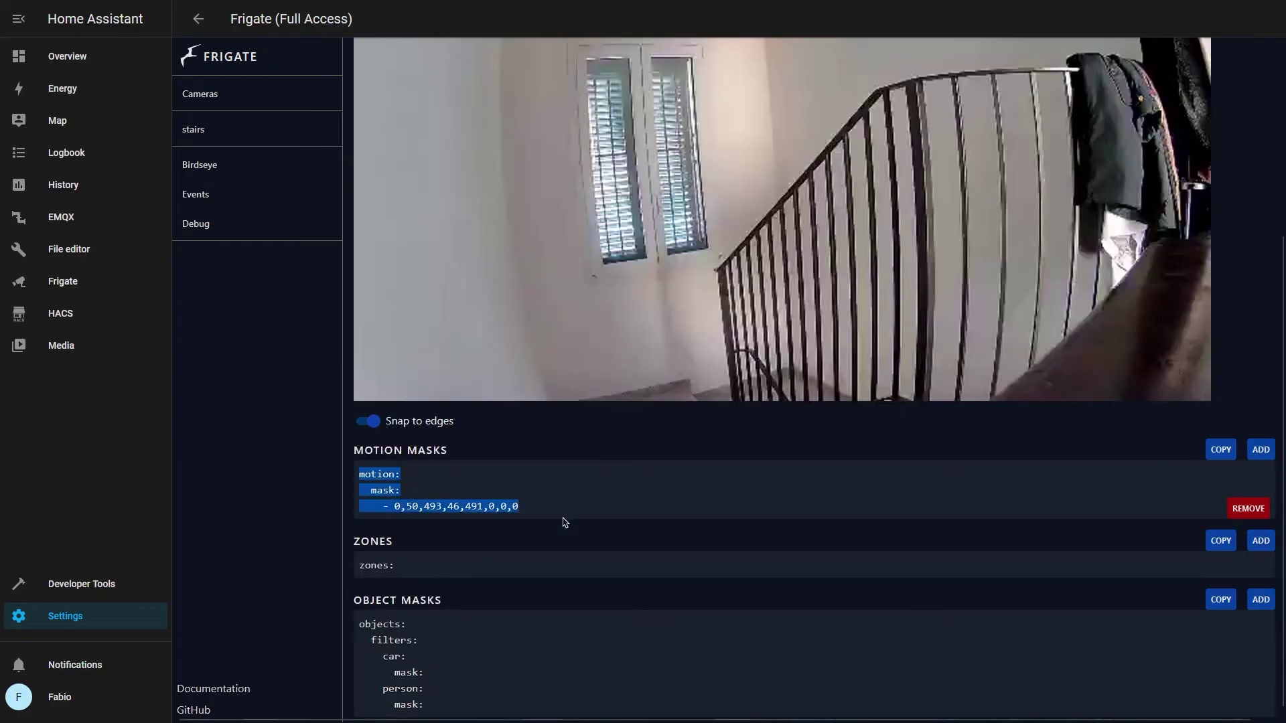
right_click(482, 509)
left_click(494, 526)
key("ctrl+Tab")
key("BackSpace")
key("ctrl+v")
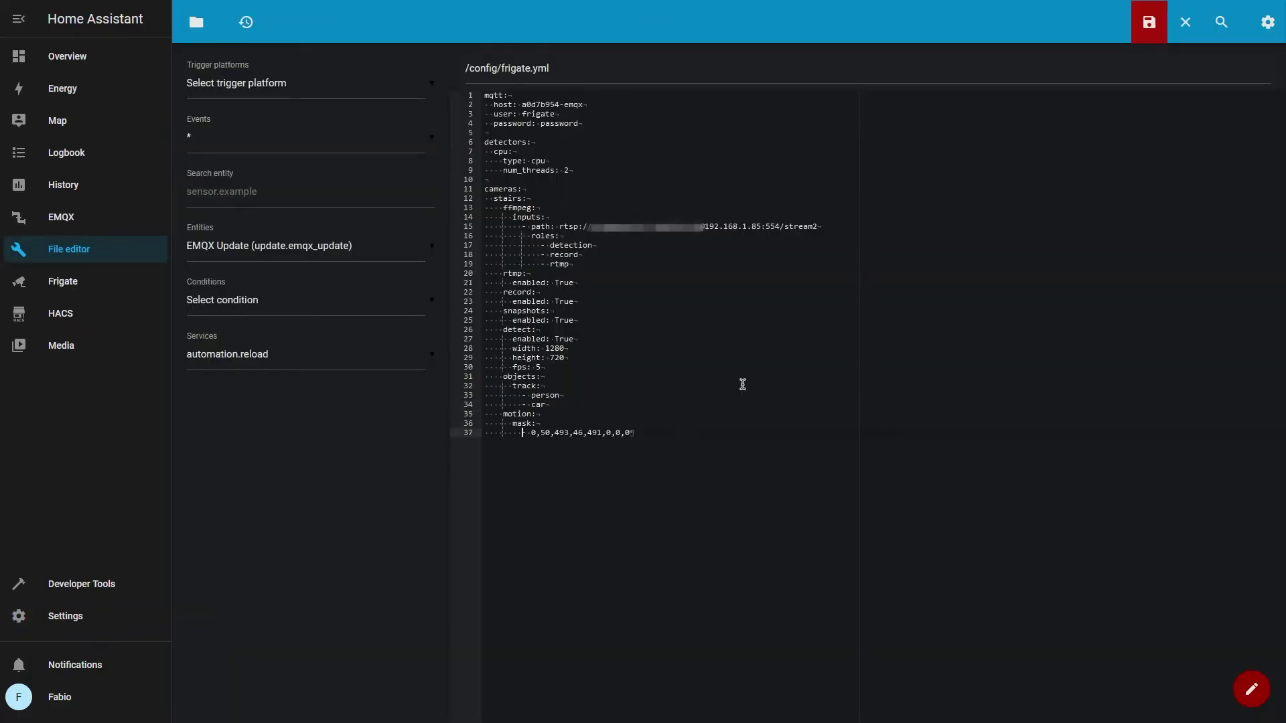
left_click(1141, 34)
Show the masks on the stairs camera and go back to its mask and zone creator
key("ctrl+Tab")
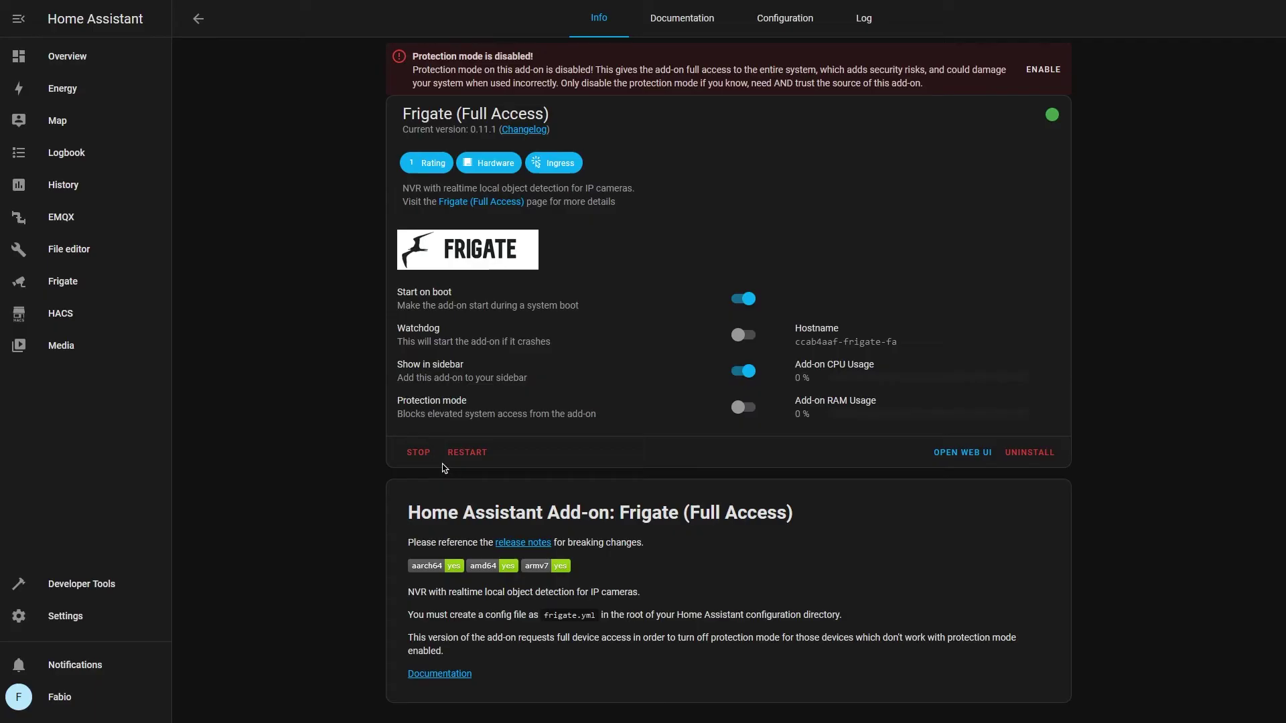
key("ctrl+Tab")
left_click(629, 215)
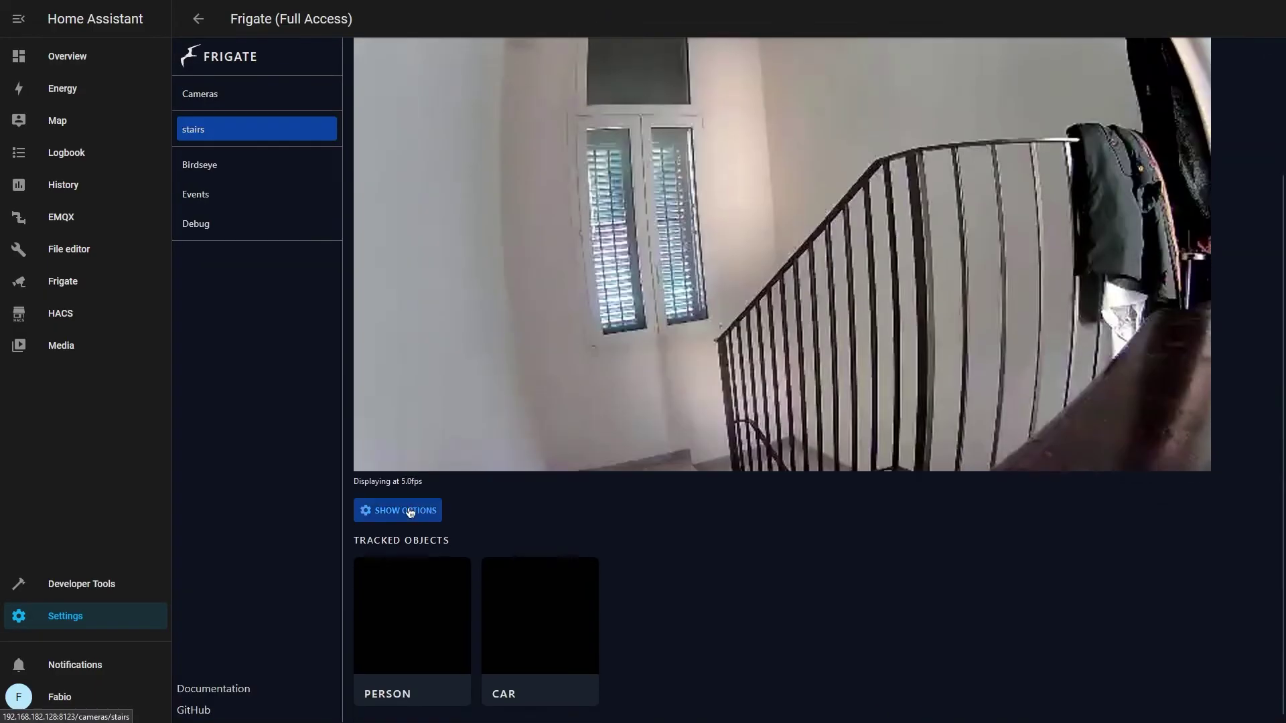
left_click(402, 510)
left_click(1092, 574)
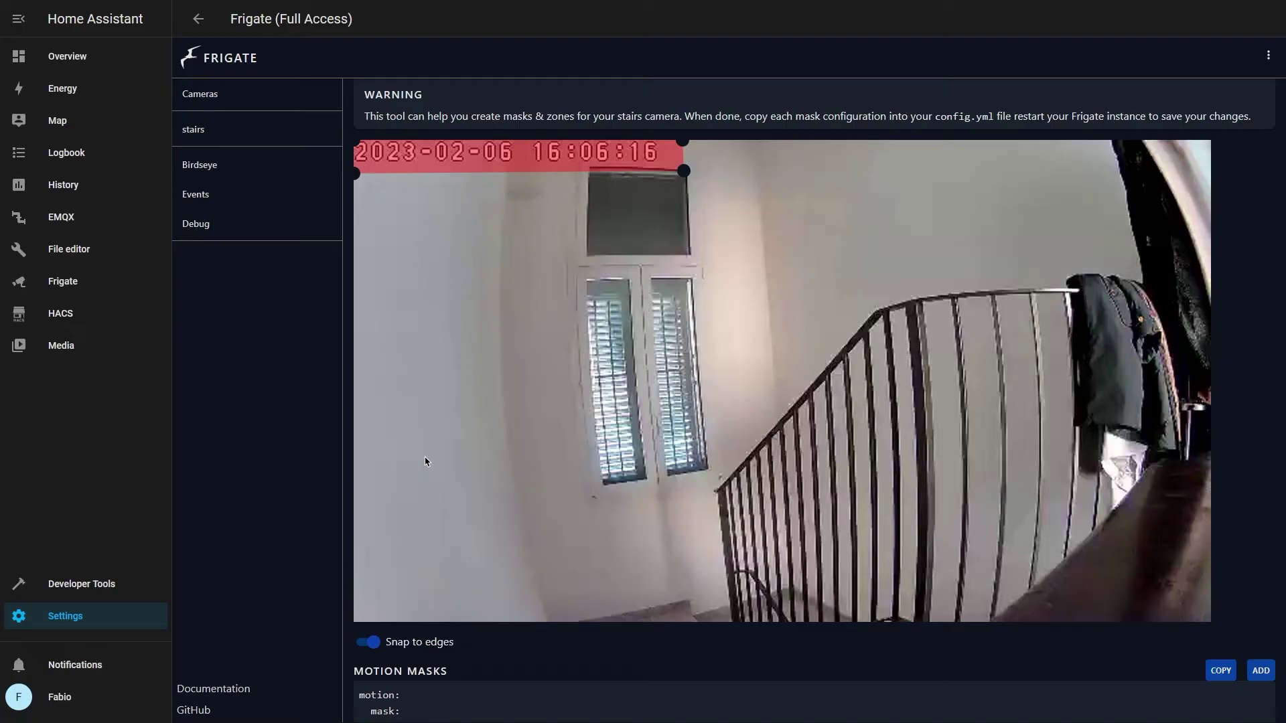
key("alt+Left")
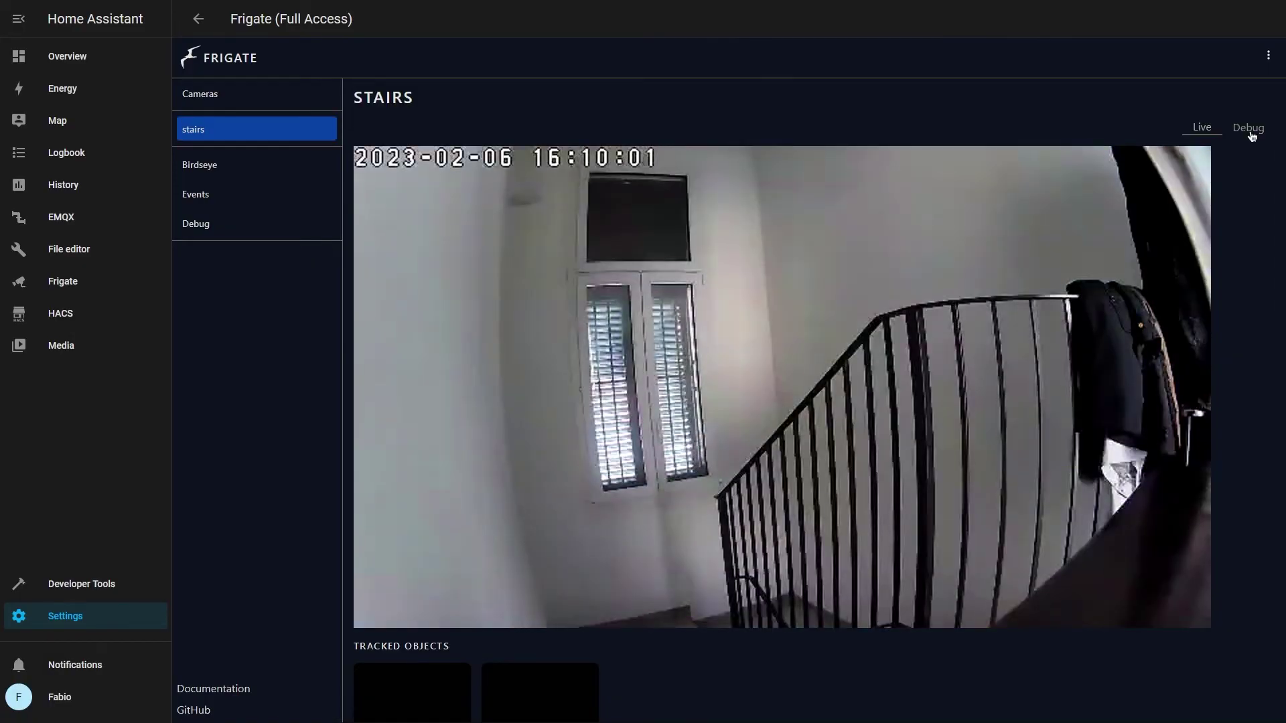
left_click(1248, 128)
scroll(560, 474, "down", 2)
left_click(422, 516)
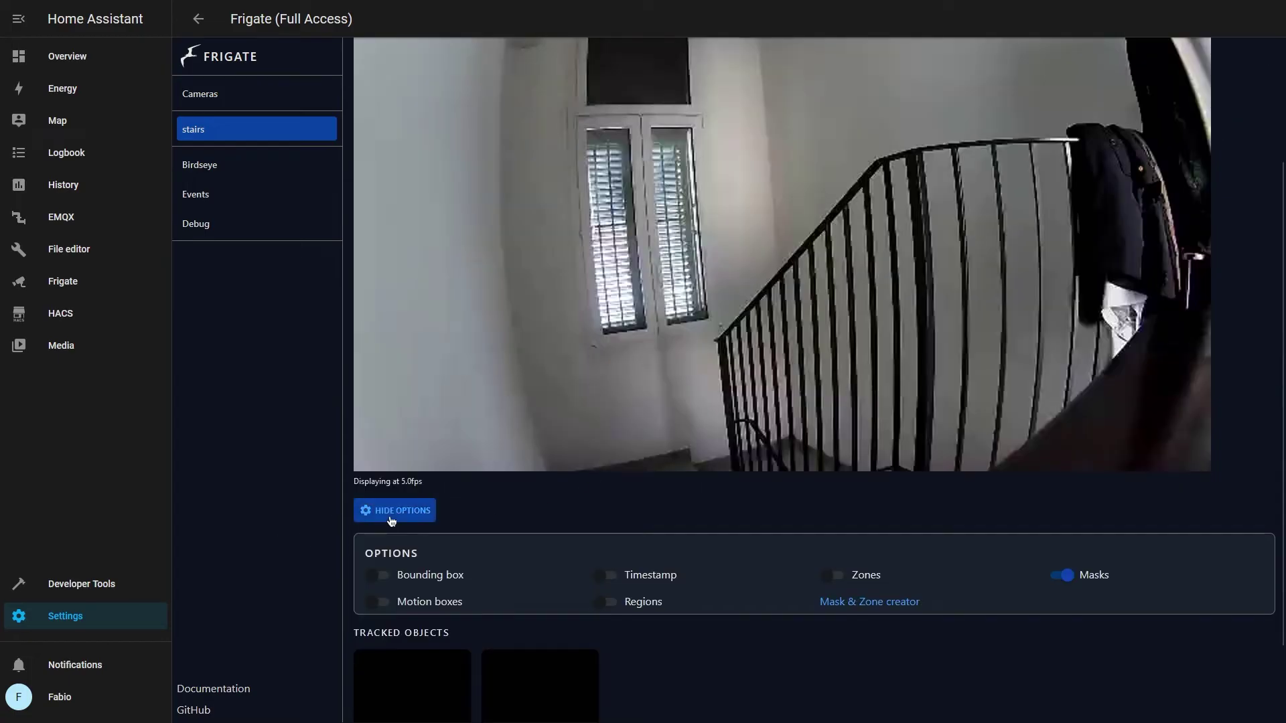
key("alt+Right")
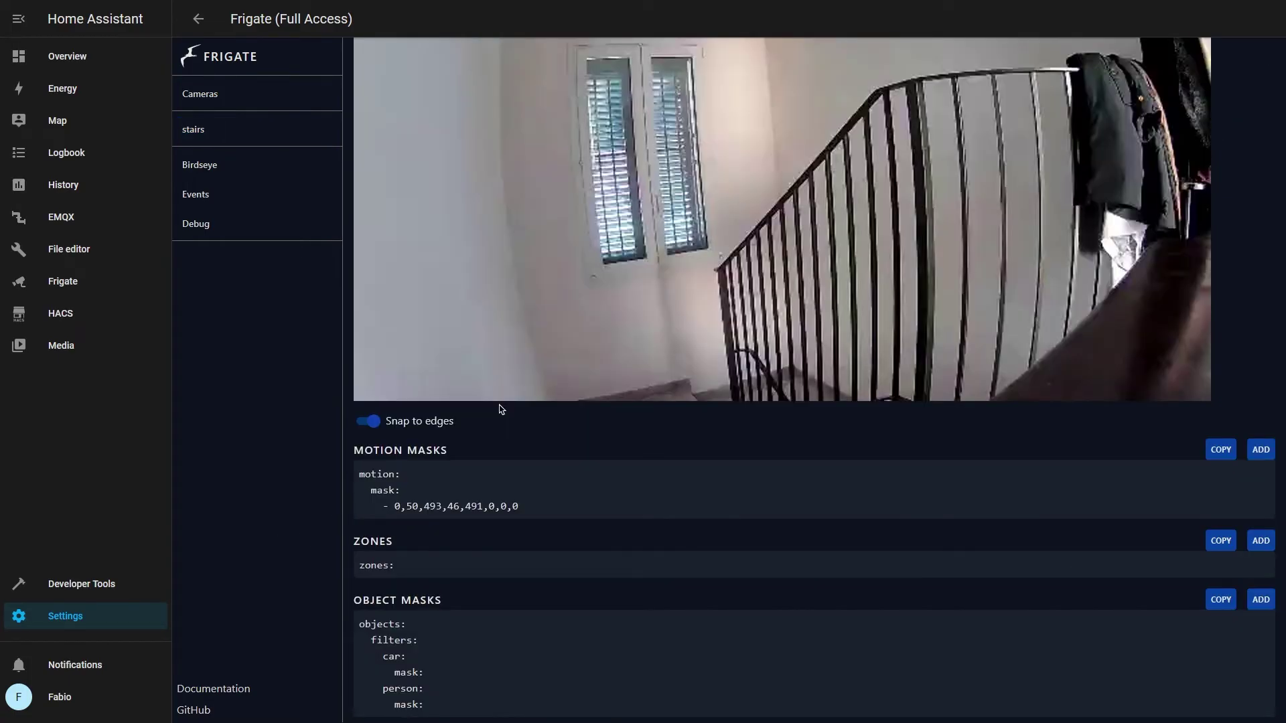
Draw a four-corner zone covering the floor area below the window
left_click(1265, 542)
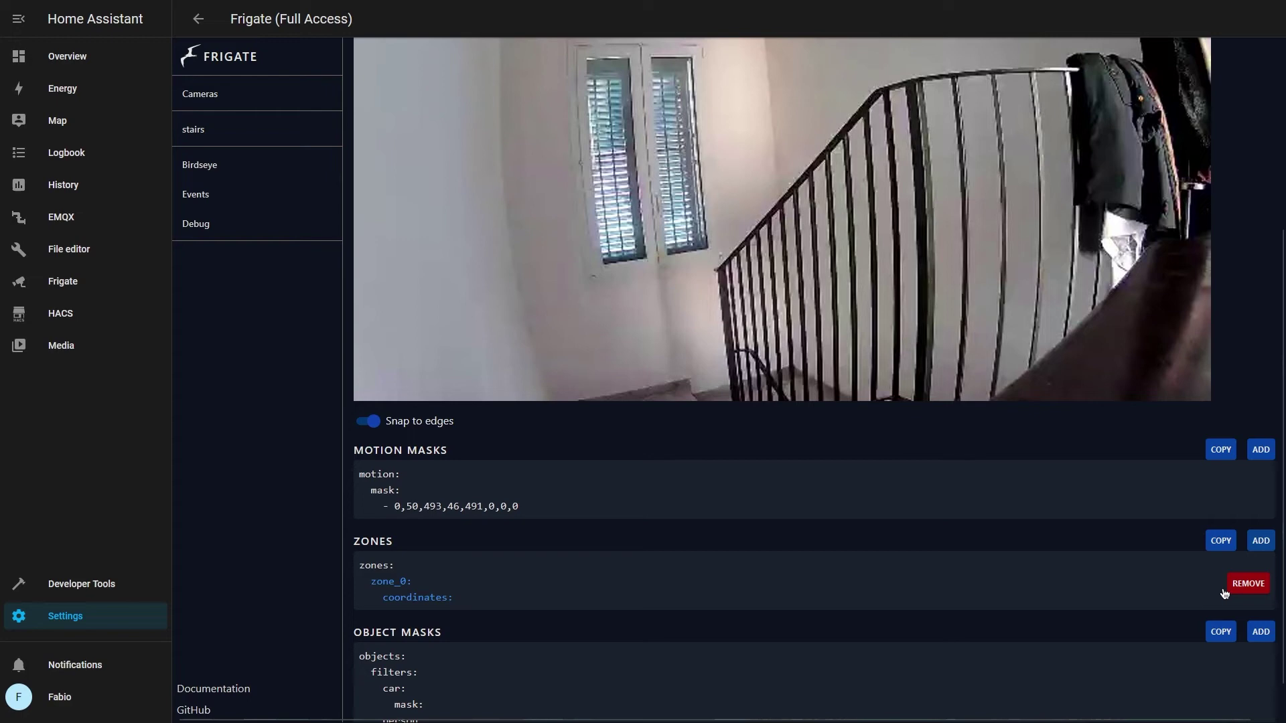
scroll(600, 516, "up", 5)
left_click(496, 432)
left_click(705, 432)
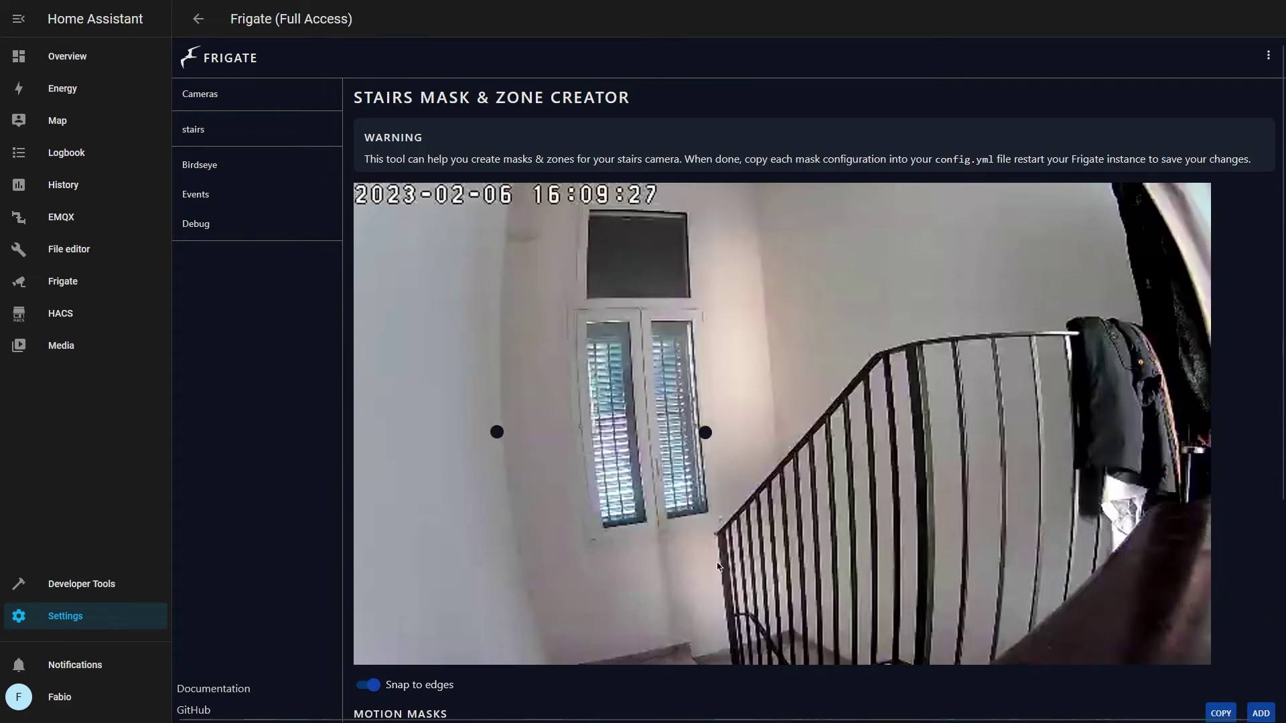
left_click(730, 663)
left_click(511, 664)
Paste the zone YAML into frigate.yml, limit its objects to person, and save
scroll(582, 633, "down", 4)
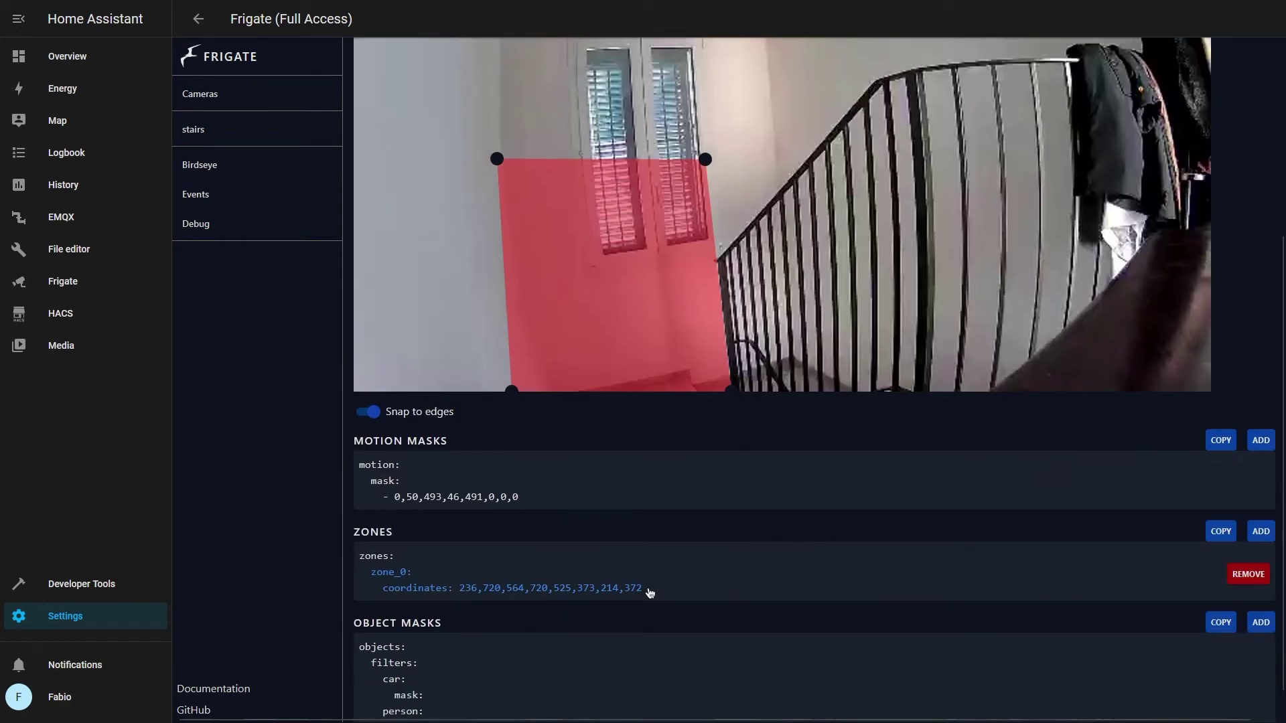
left_click_drag(644, 589, 356, 566)
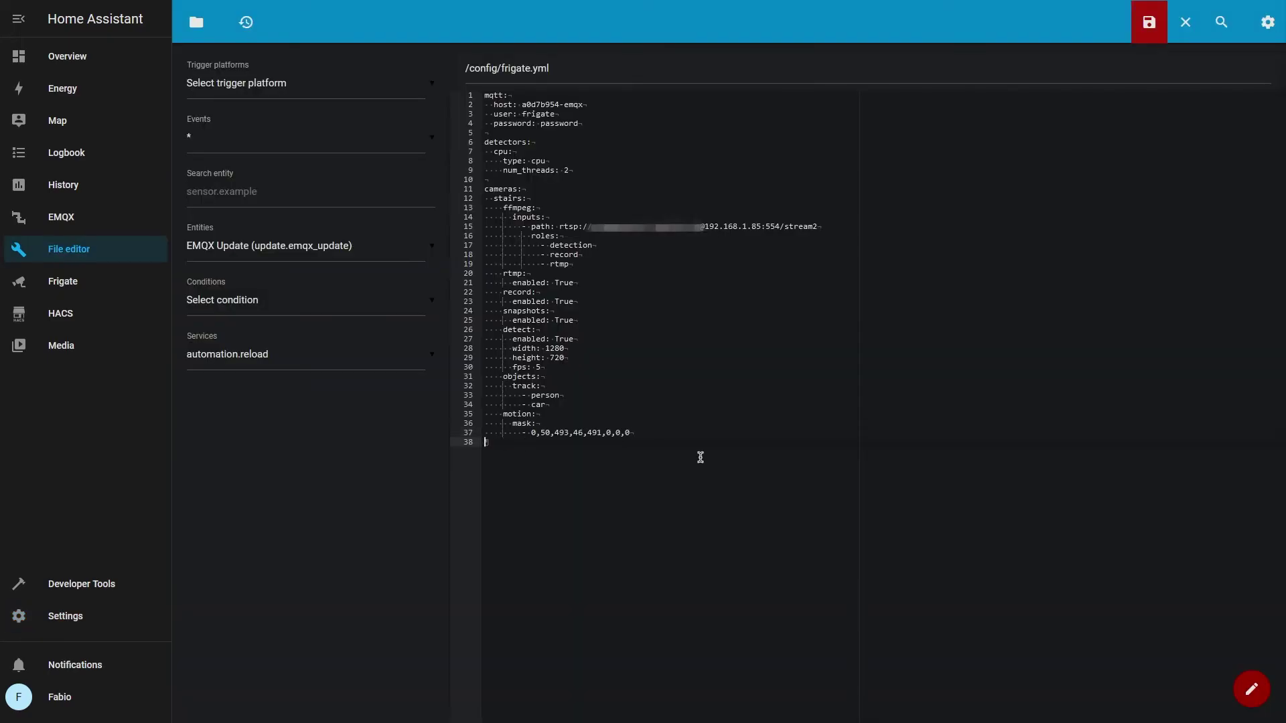
key("ctrl+v")
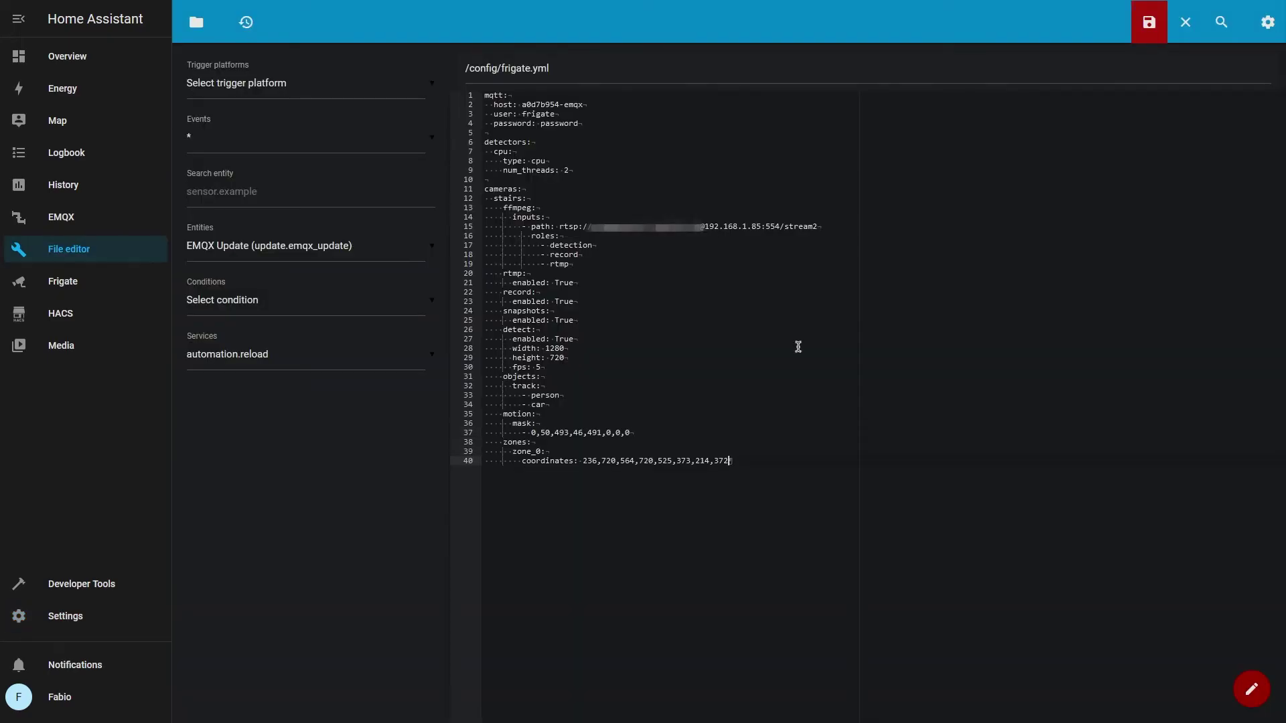
type("objects:         - person")
key("Home")
key("Tab")
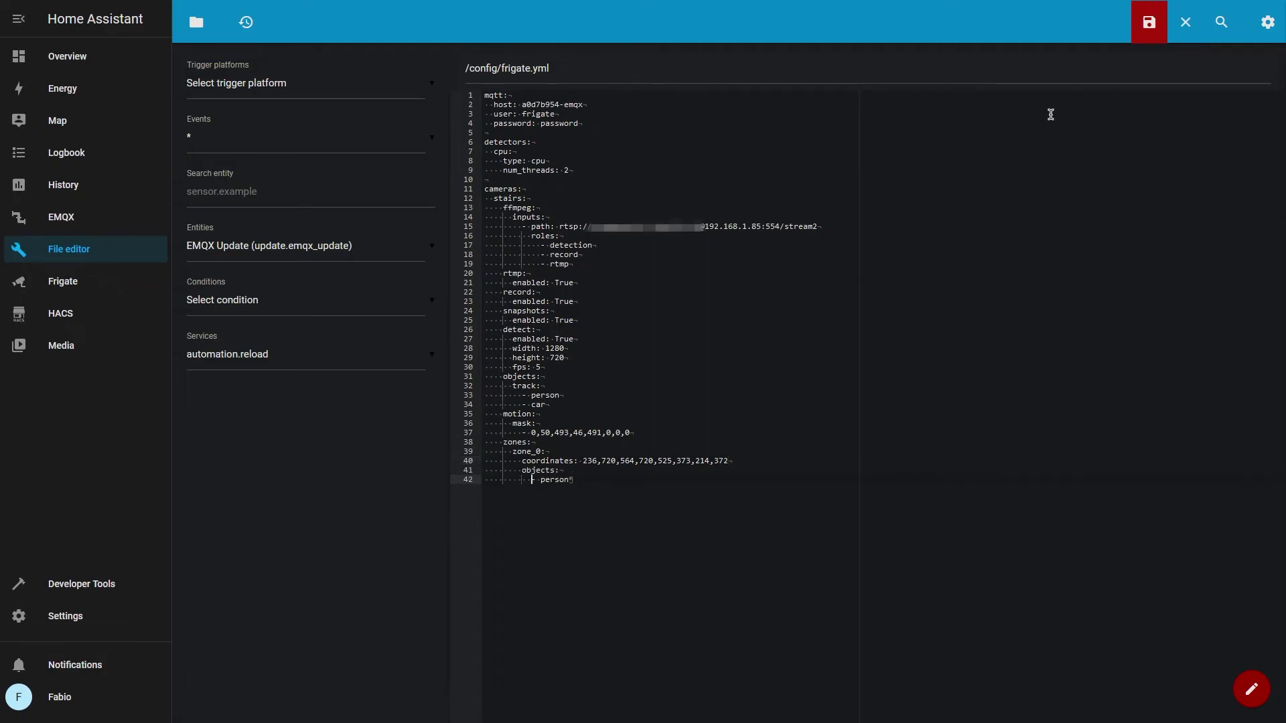
left_click(1149, 22)
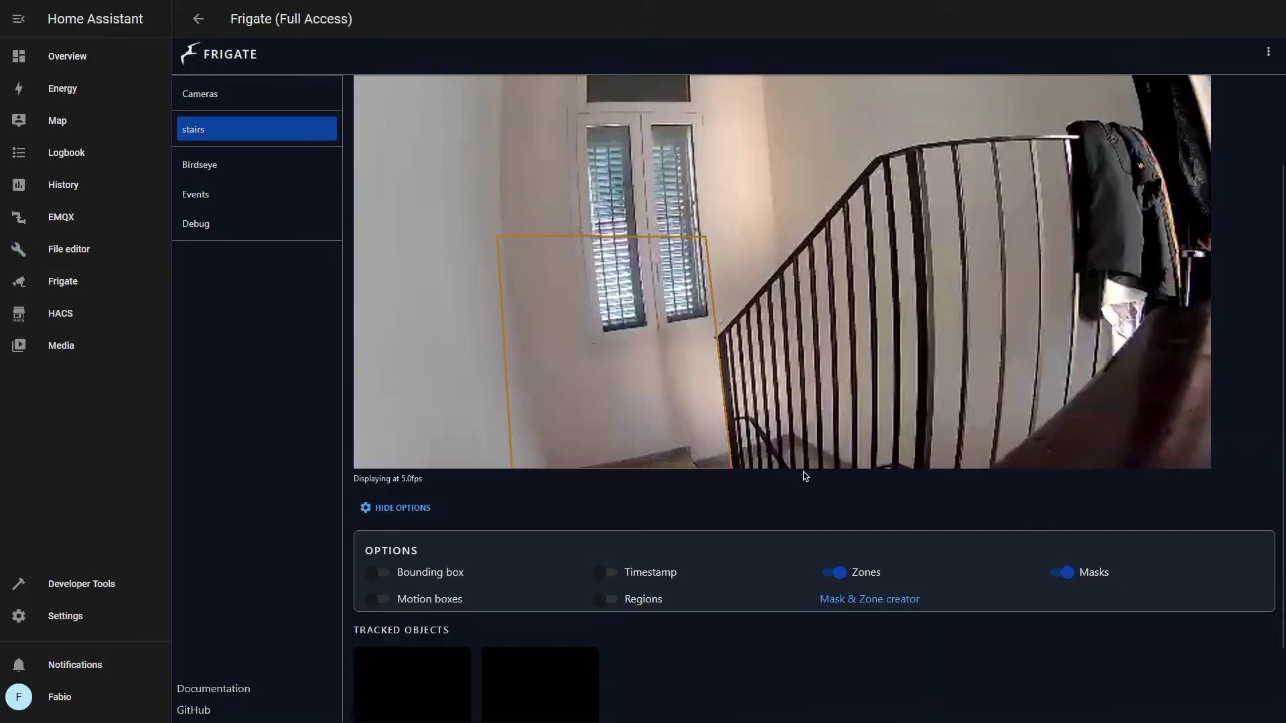
scroll(803, 476, "up", 3)
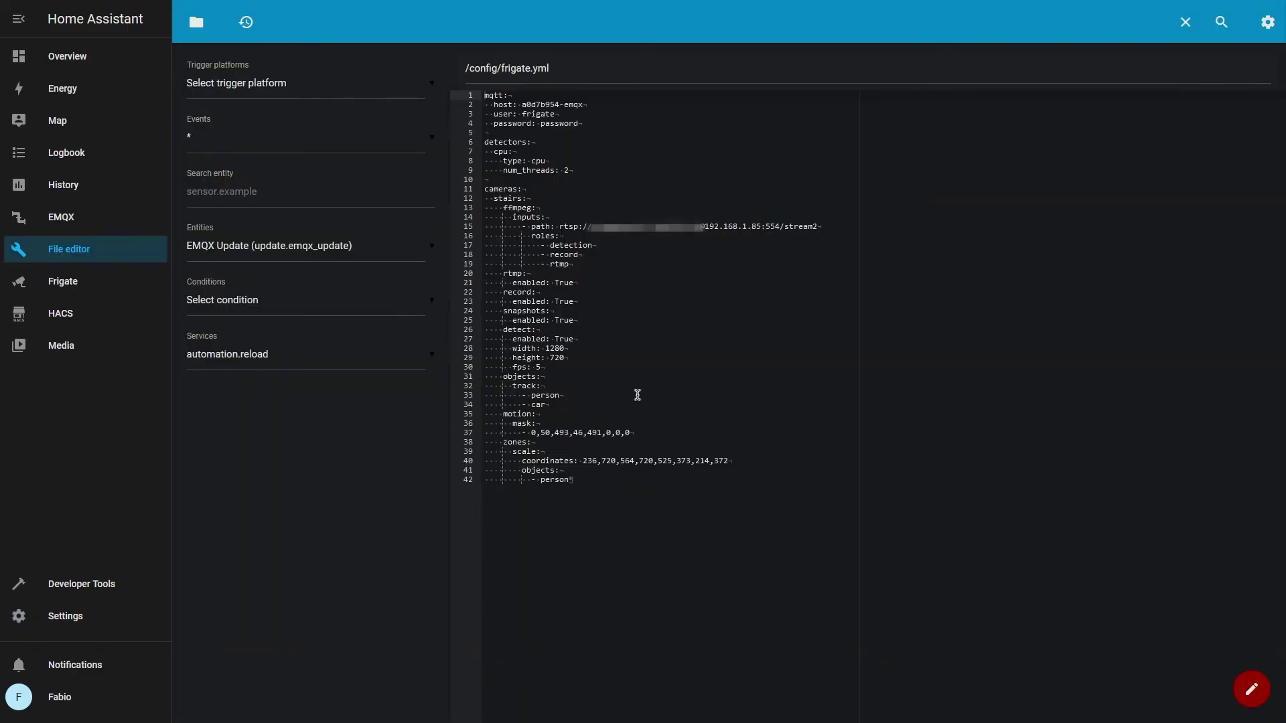
Add a stationary detection section with interval 20 to frigate.yml and save it
left_click(560, 368)
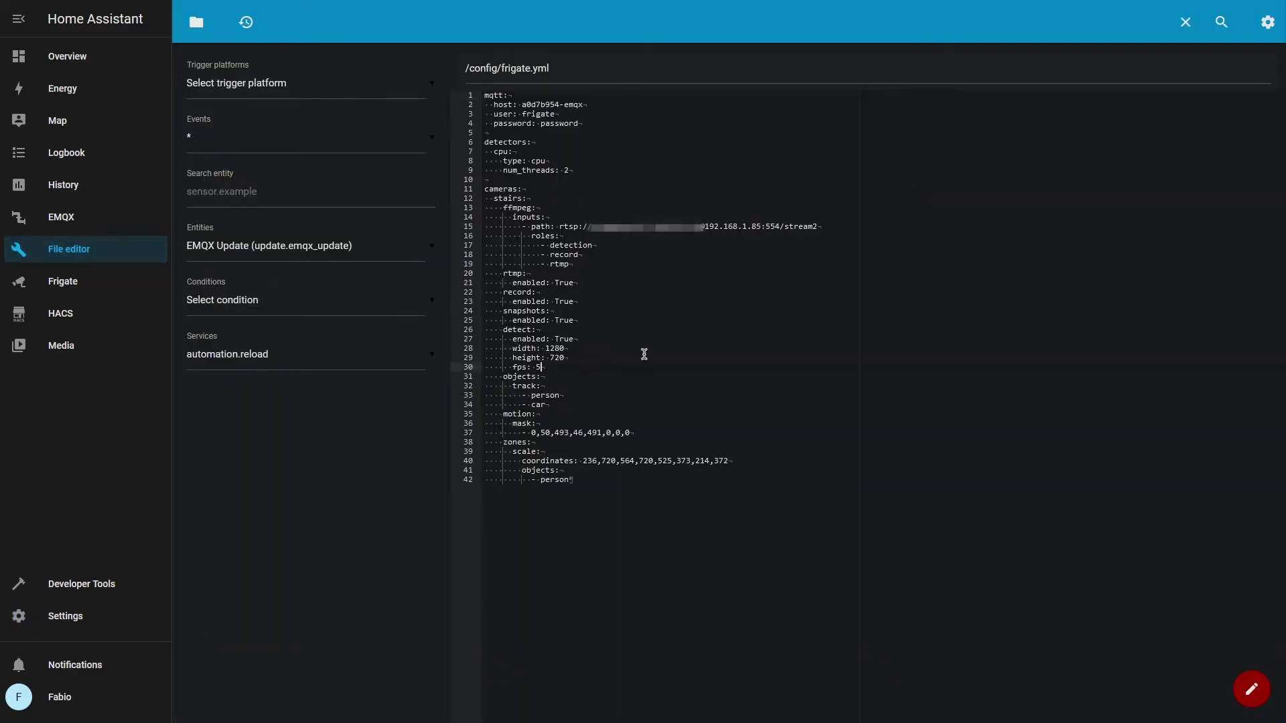
type("stationary:")
type("interval: 20")
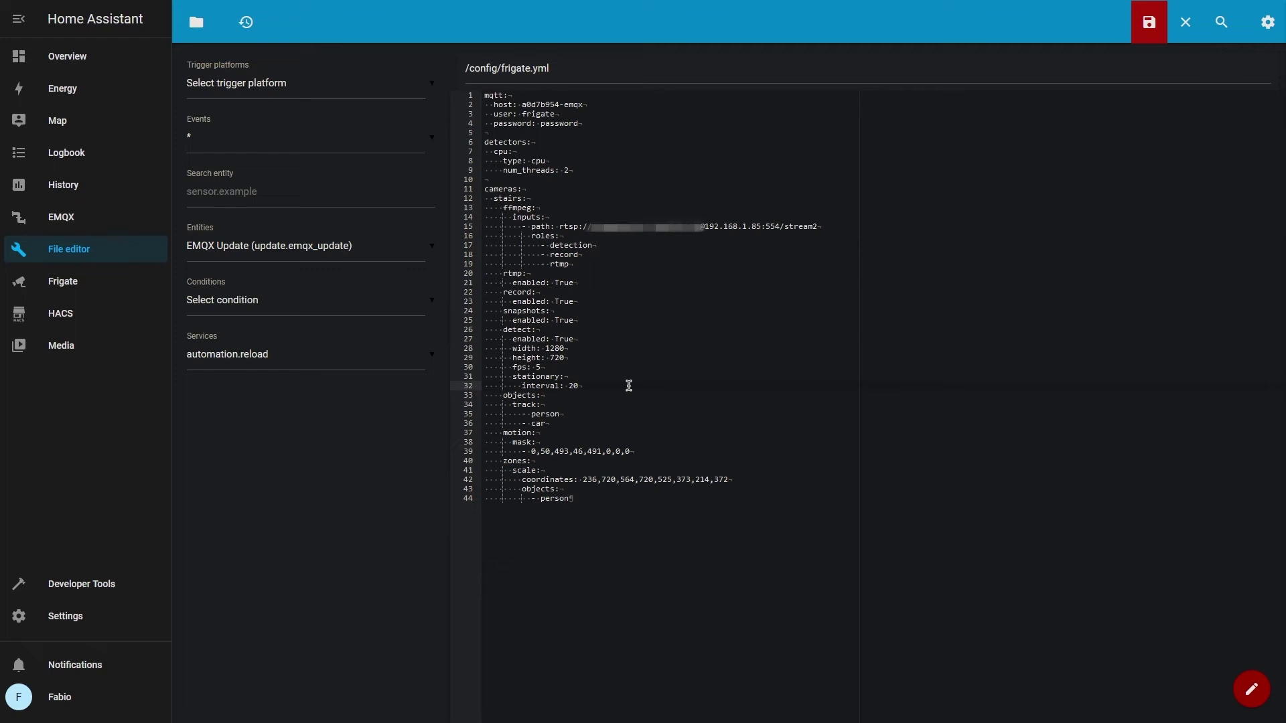
type("threshold: 50")
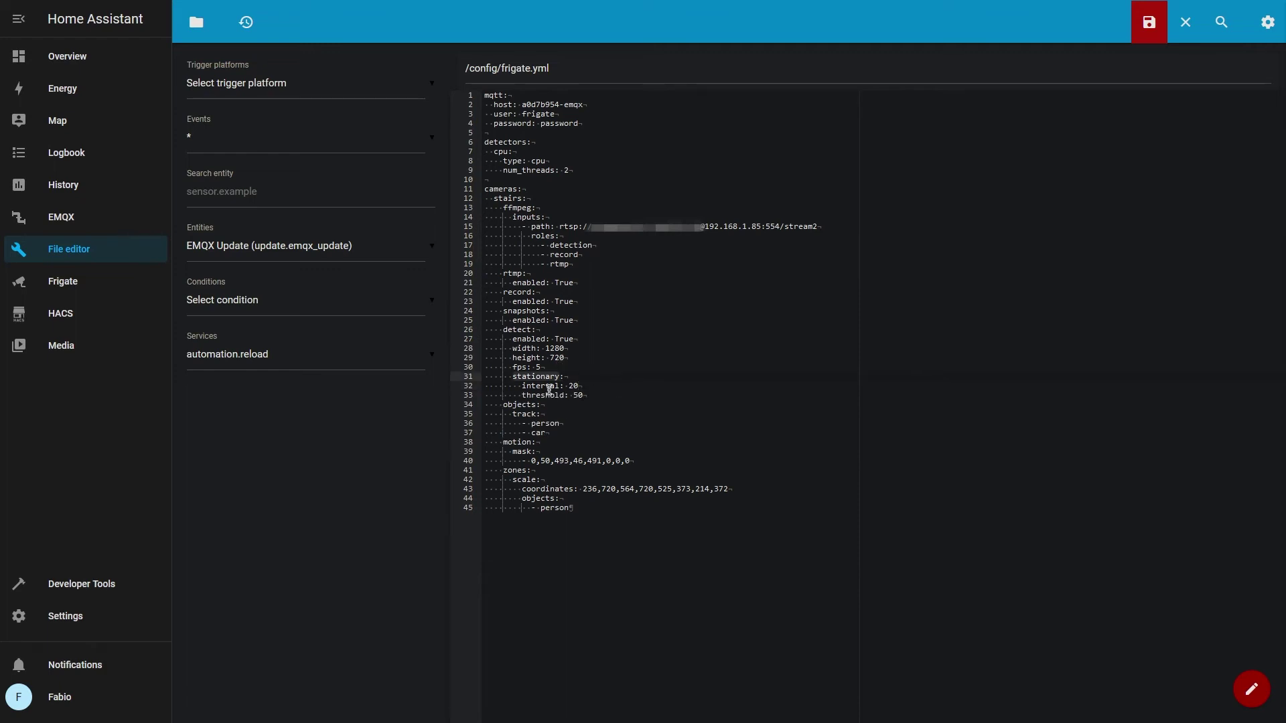
left_click(580, 386)
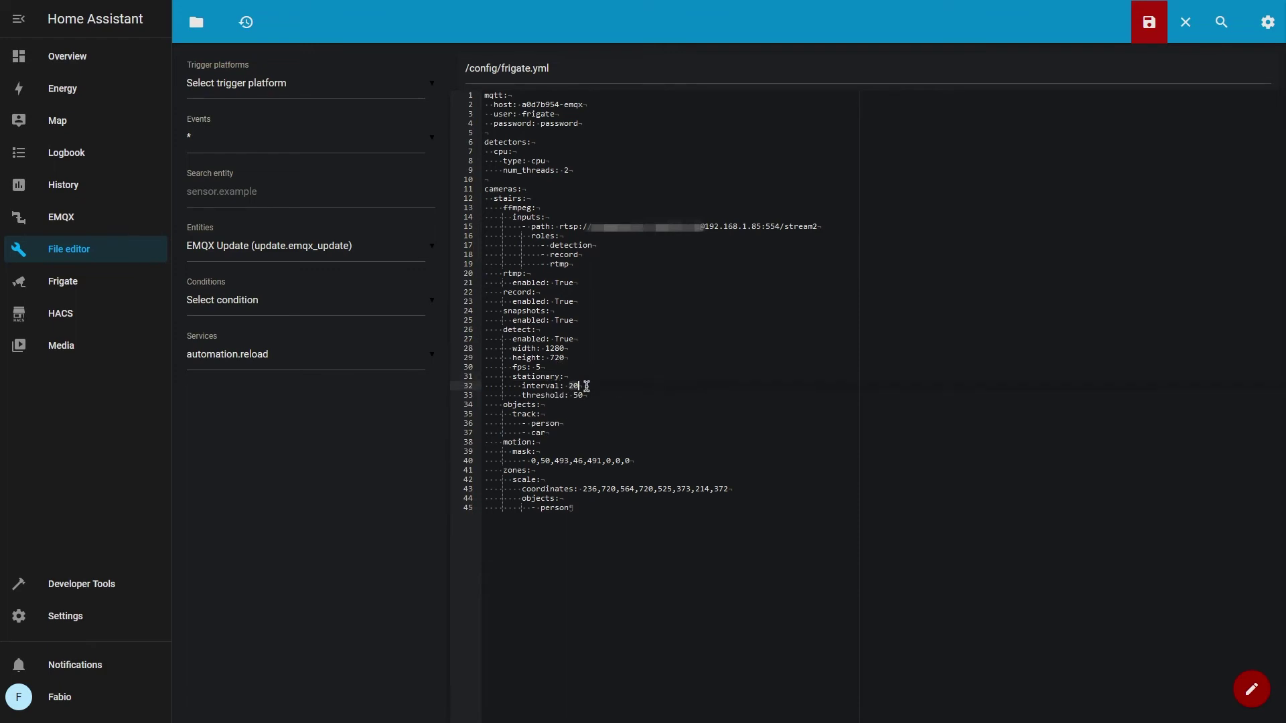
left_click(512, 376)
left_click(651, 399)
key("ctrl+s")
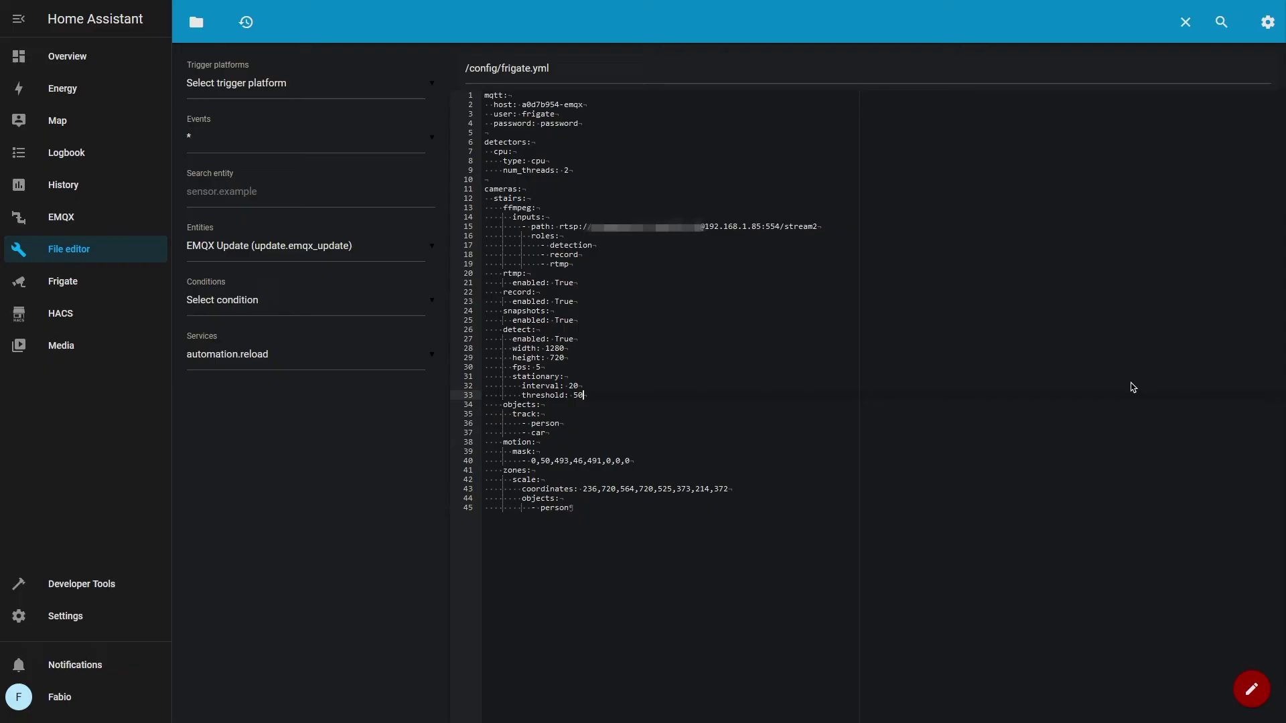
Insert hwaccel_args: -c:v h264_v4l2m2m on a new line under ffmpeg: in frigate.yml
left_click(754, 208)
key("Return")
type("hwaccel_args: -c:v h264_v4l2m2m")
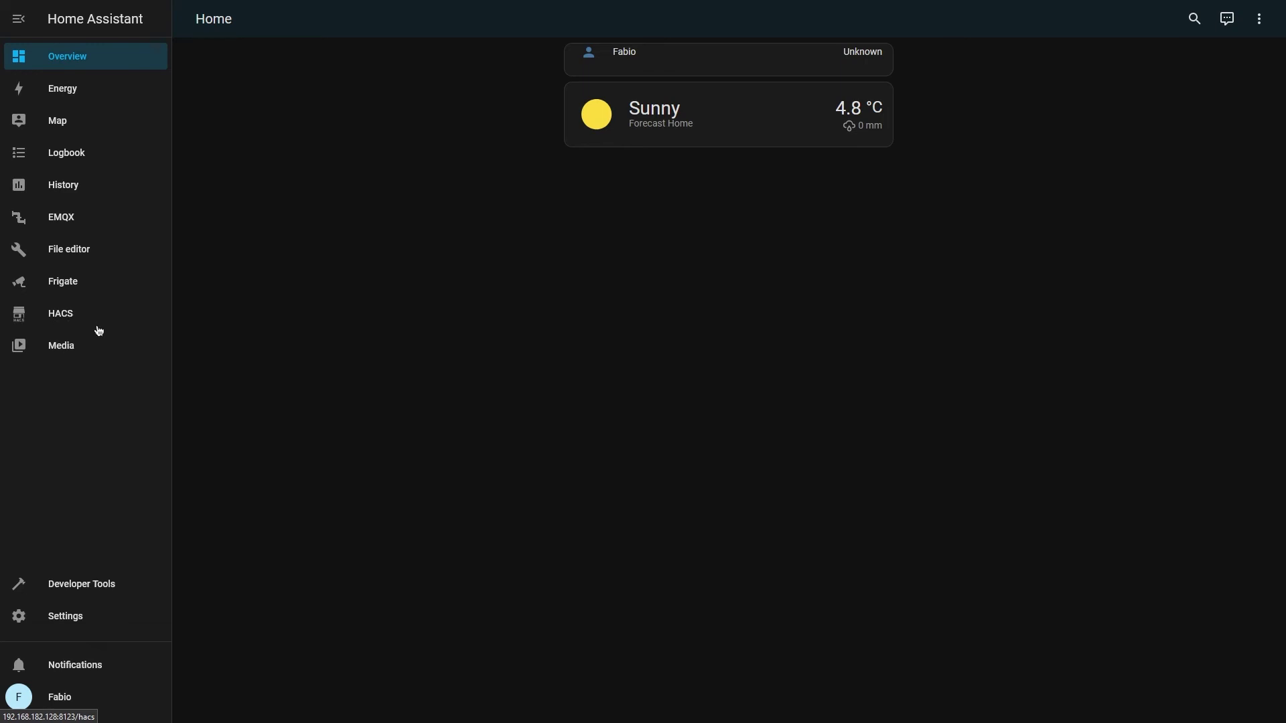
Download the Frigate integration v3.0.0 from HACS integrations, then go to Settings
left_click(57, 324)
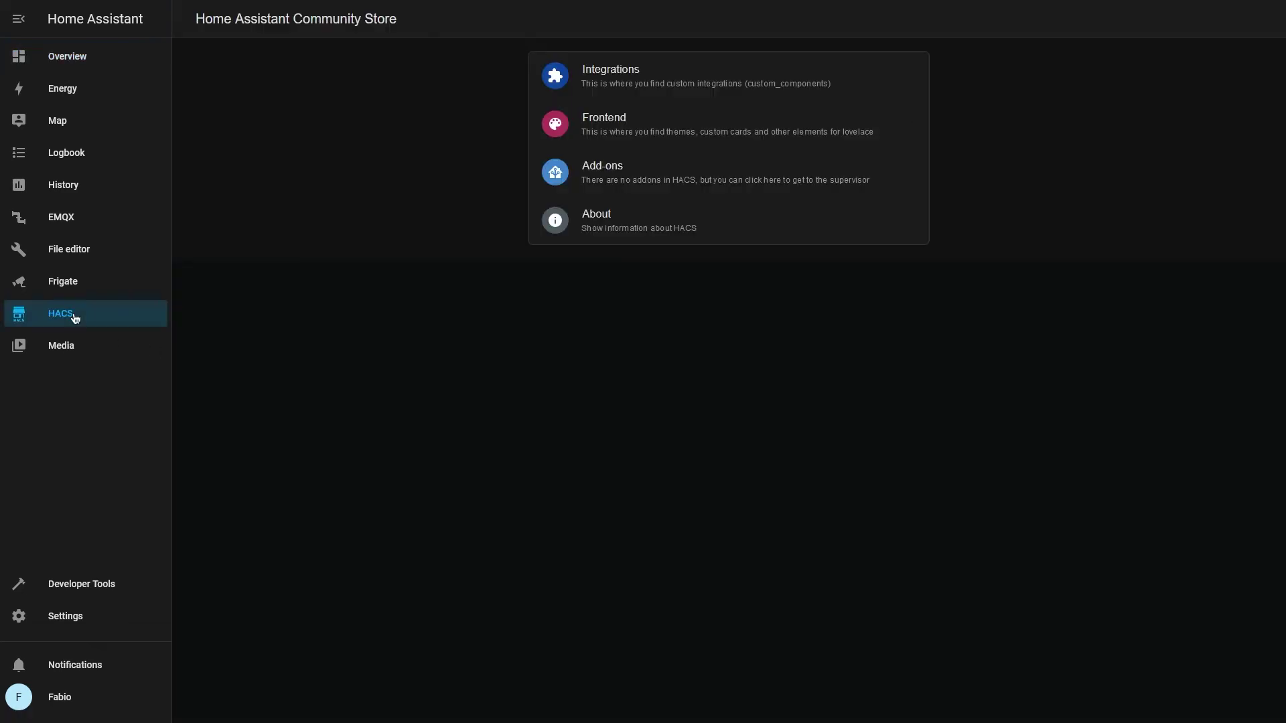
left_click(677, 83)
left_click(1115, 700)
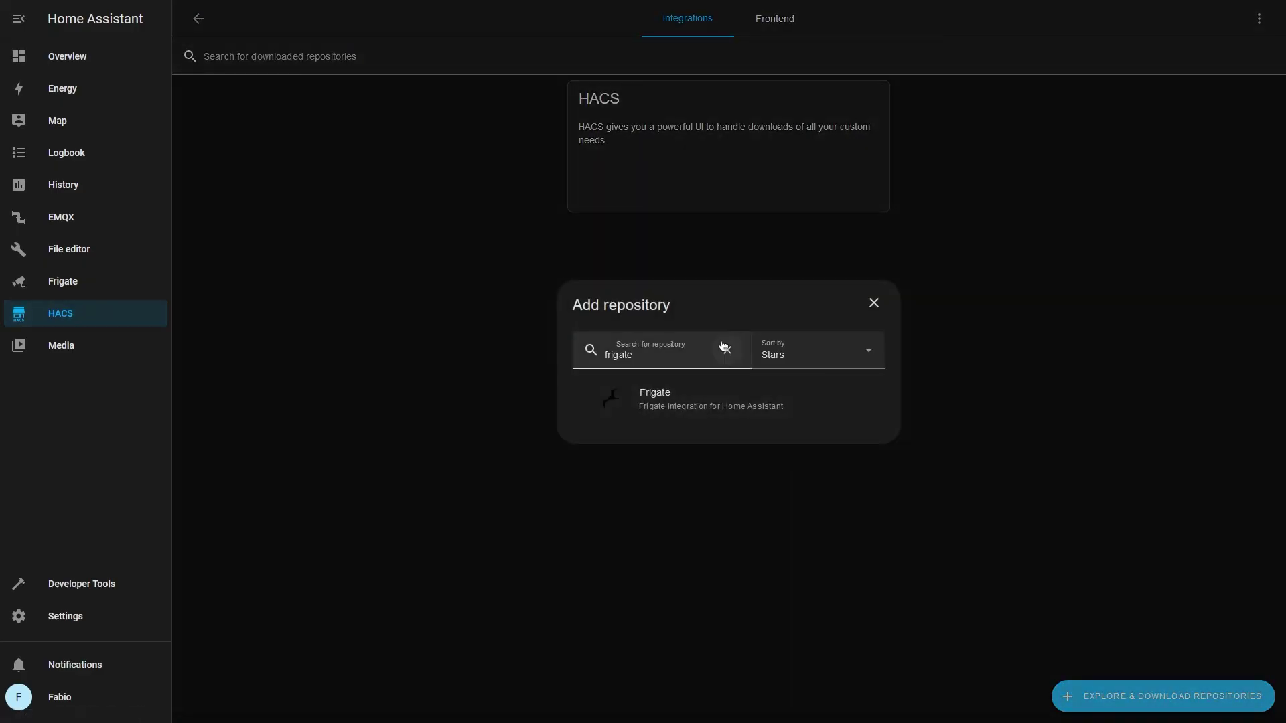
left_click(686, 406)
left_click(1225, 696)
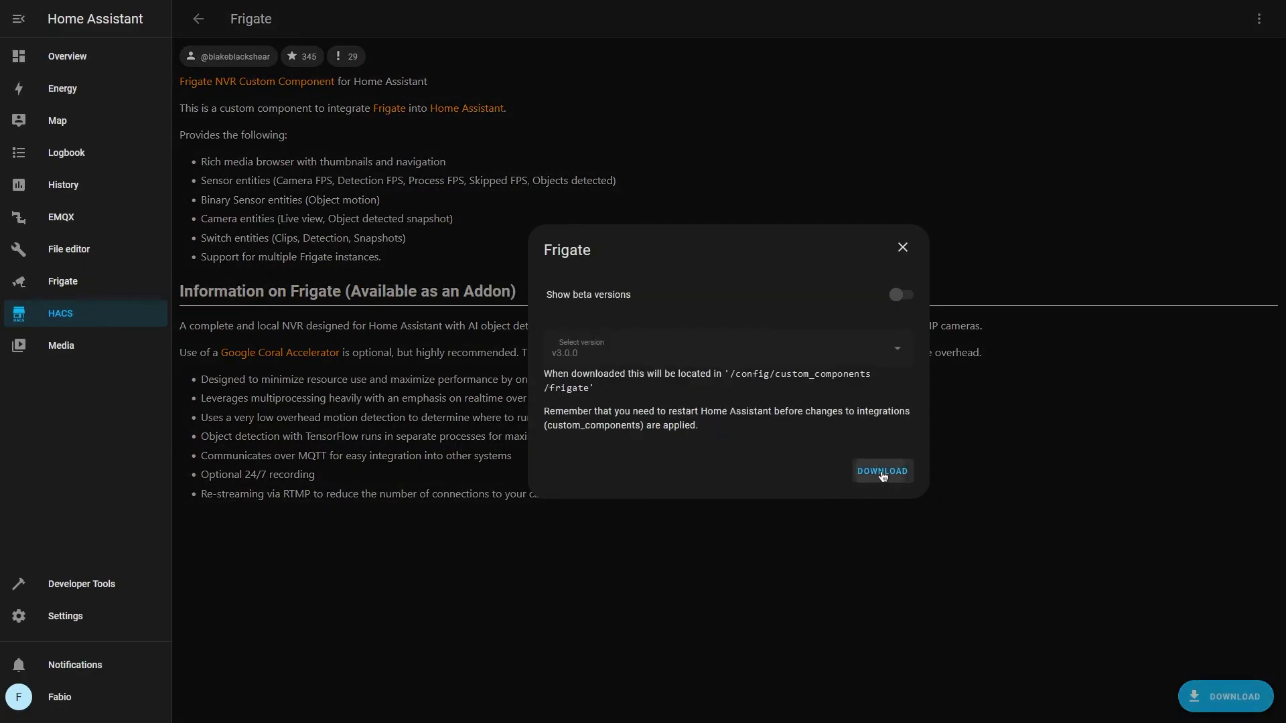
left_click(879, 472)
left_click(132, 629)
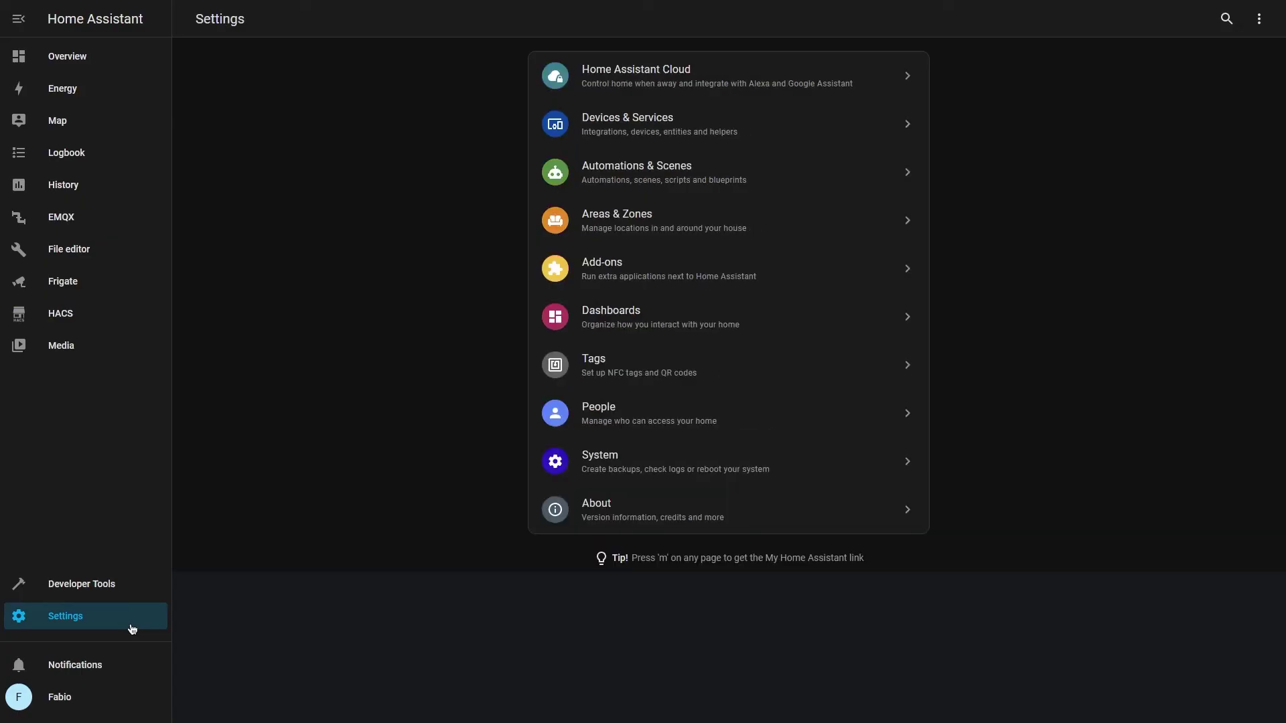
left_click(598, 124)
left_click(1205, 697)
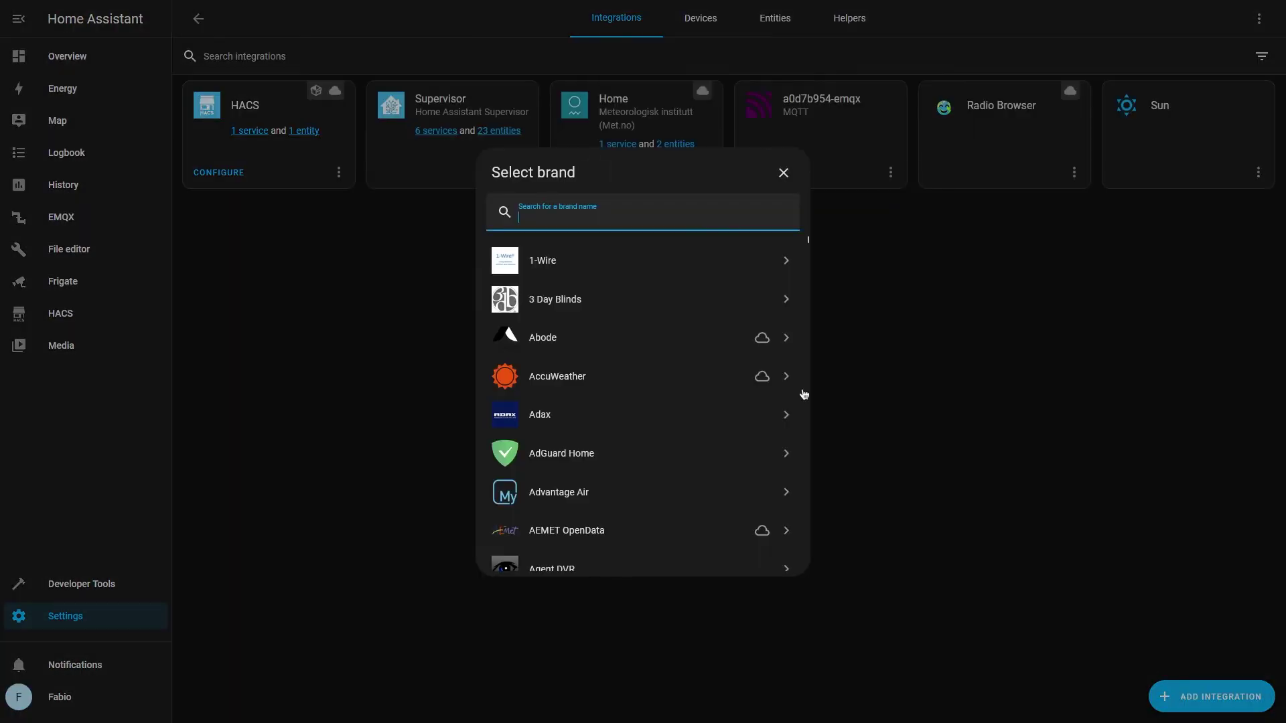
type("frigate")
key("Return")
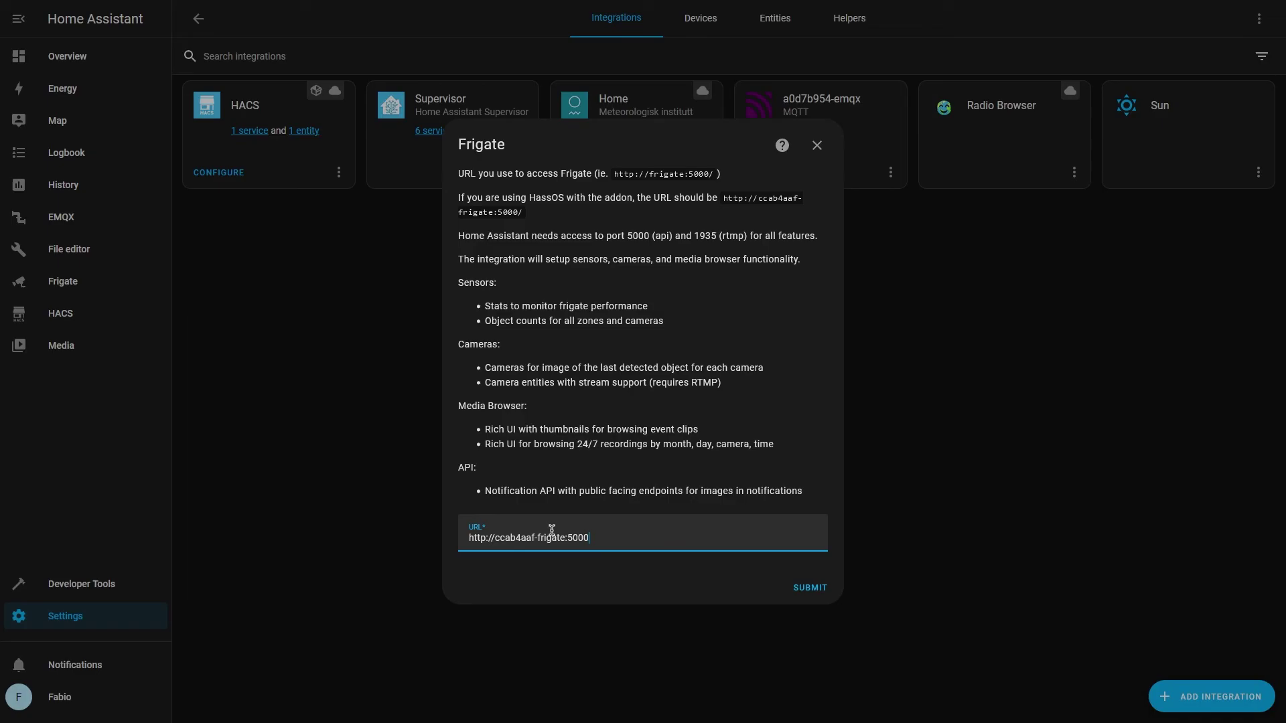
left_click_drag(566, 538, 485, 536)
type("//ccab4aaf-frigate-fa")
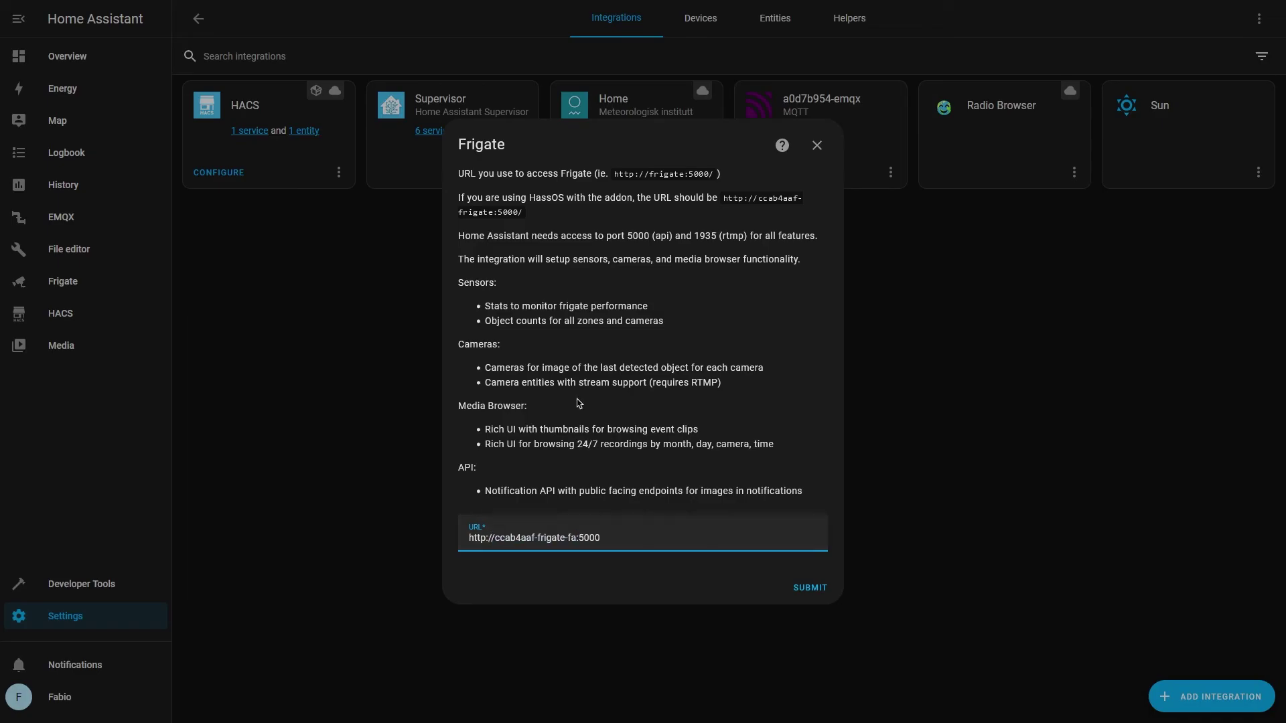
key("Return")
left_click(811, 488)
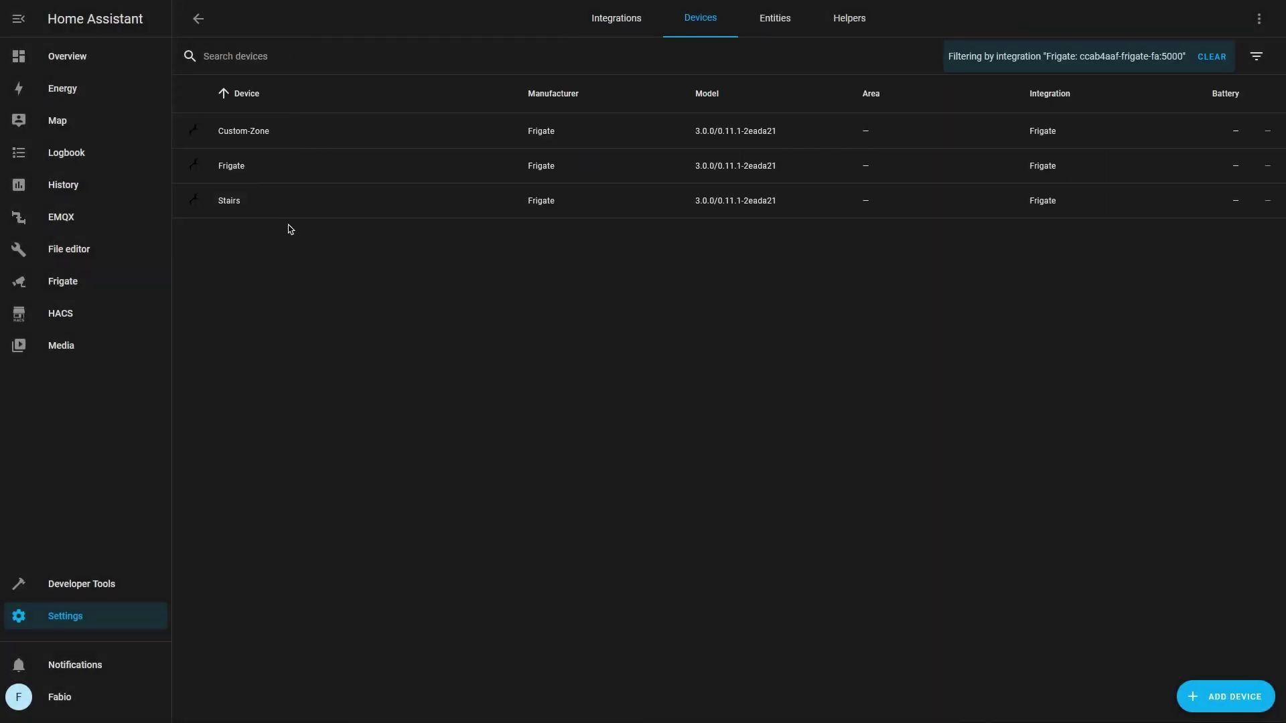
Look over the Custom-Zone and Stairs devices, then return to Settings
left_click(234, 213)
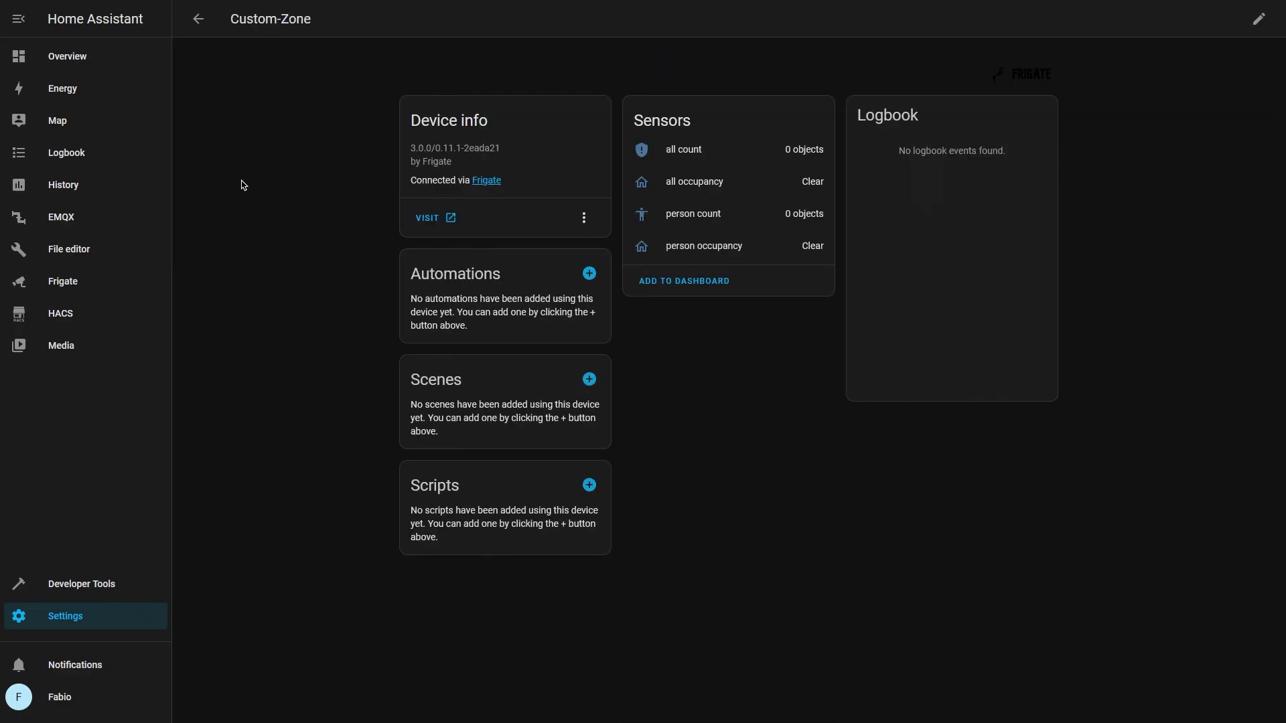
left_click(198, 18)
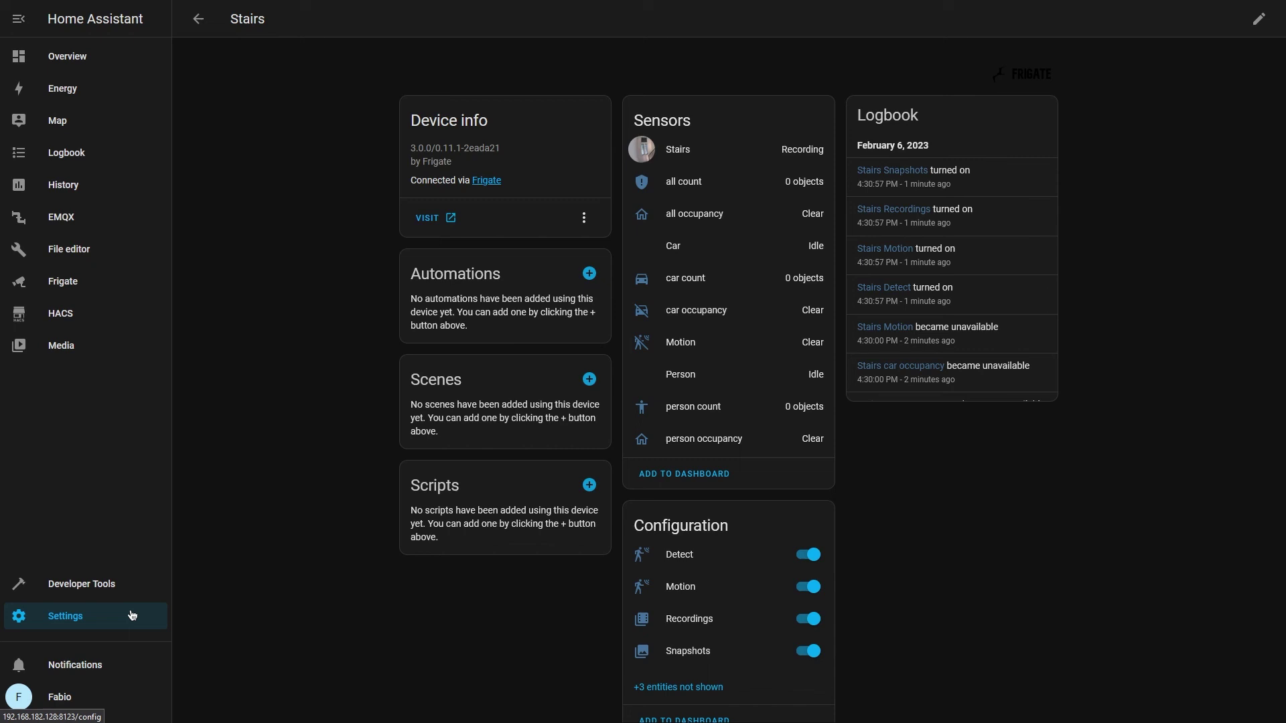
left_click(132, 615)
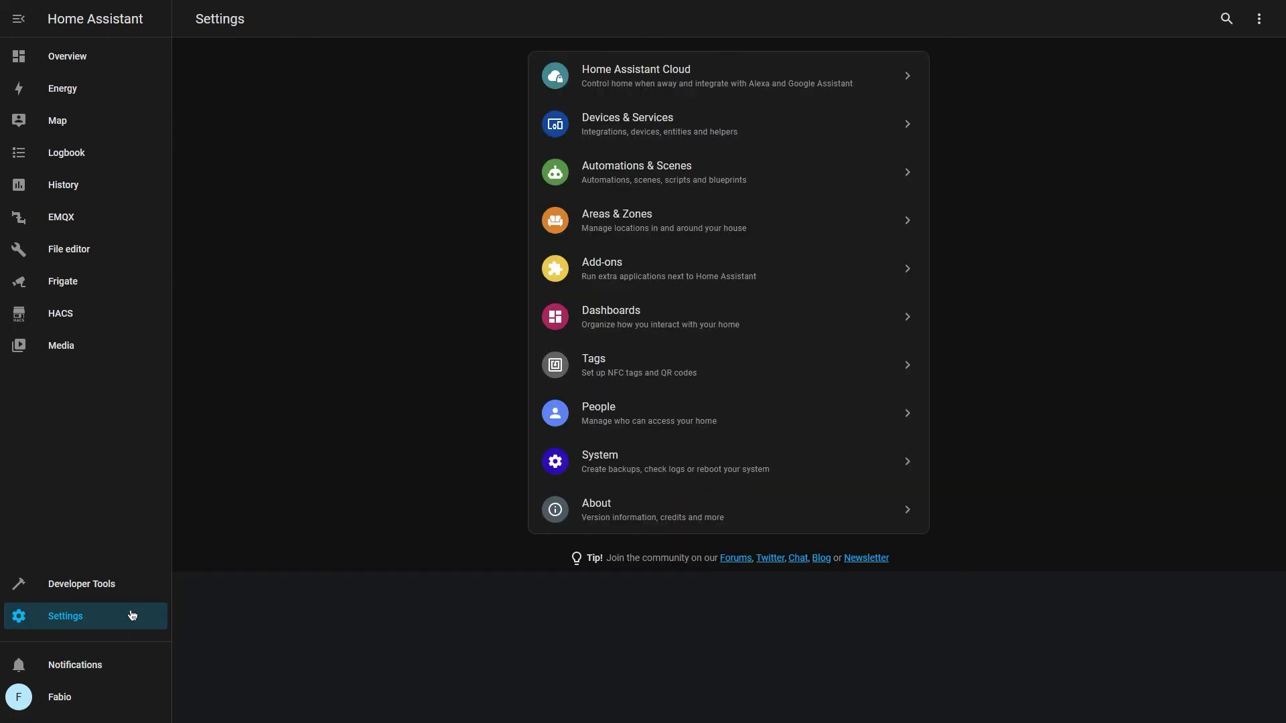
Start an empty automation with an MQTT trigger on topic frigate/events
left_click(718, 190)
left_click(1188, 704)
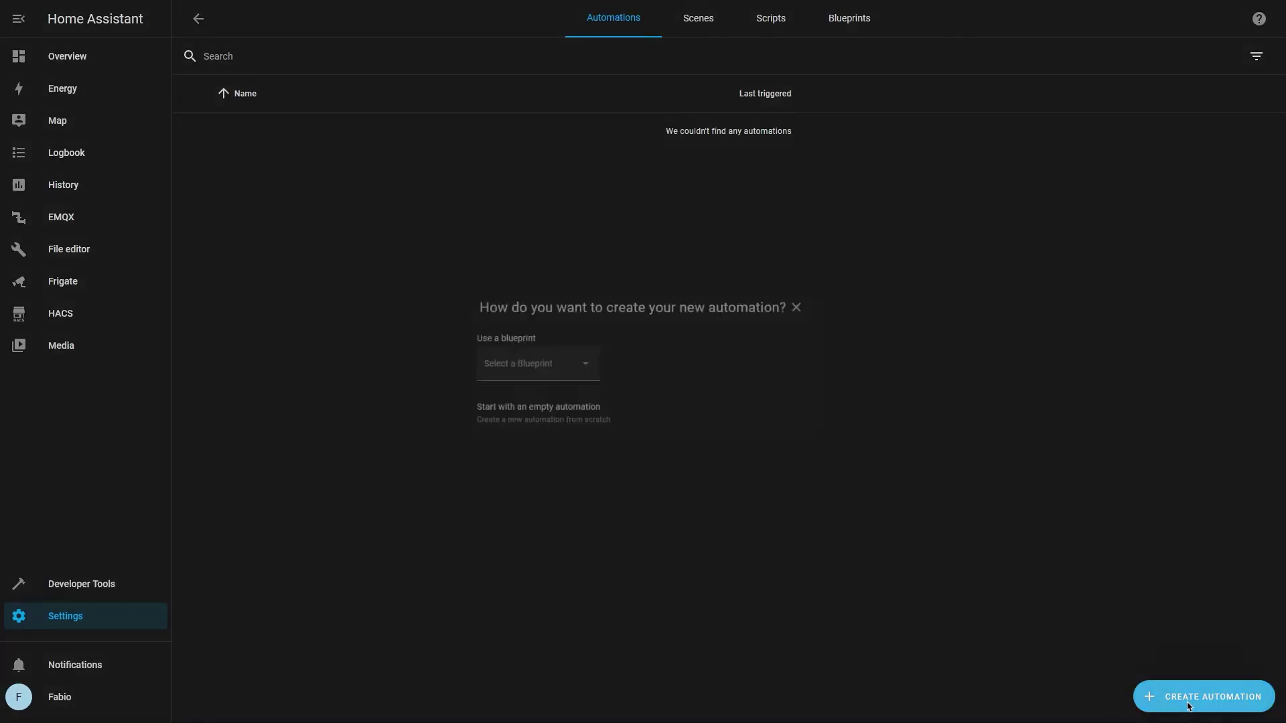
left_click(610, 423)
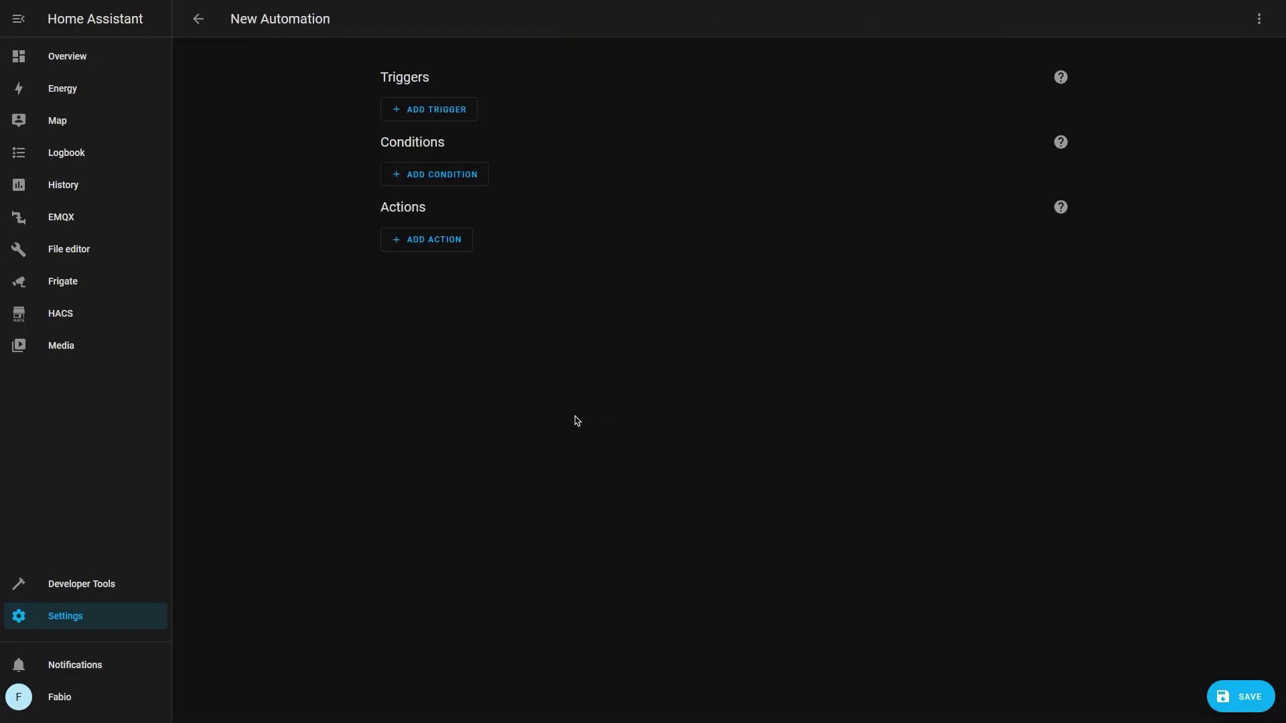
left_click(442, 111)
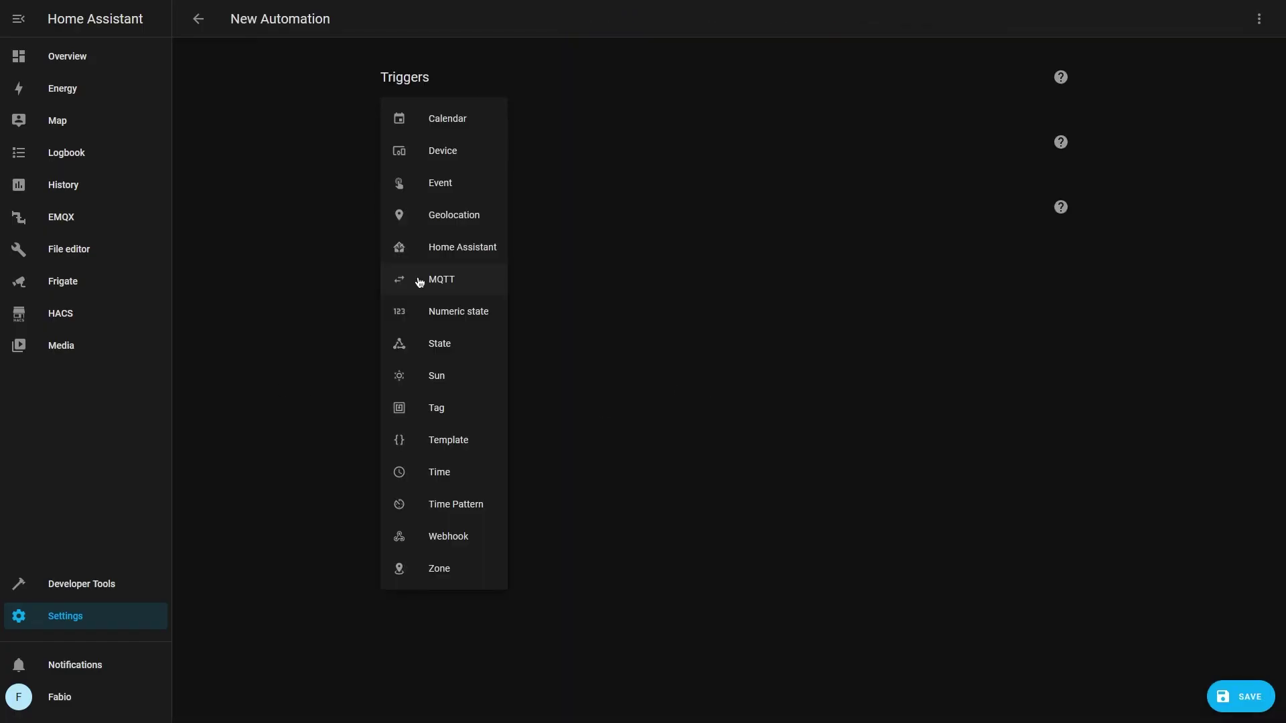
left_click(419, 280)
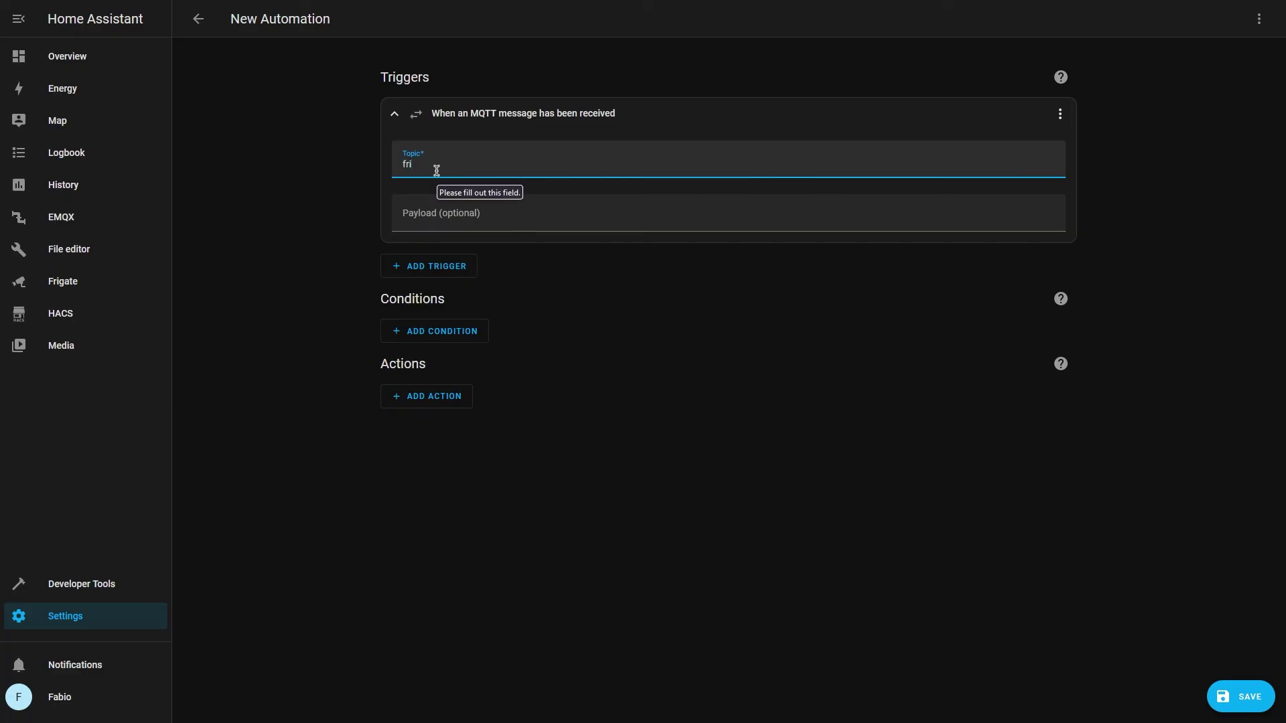
type("frigate/")
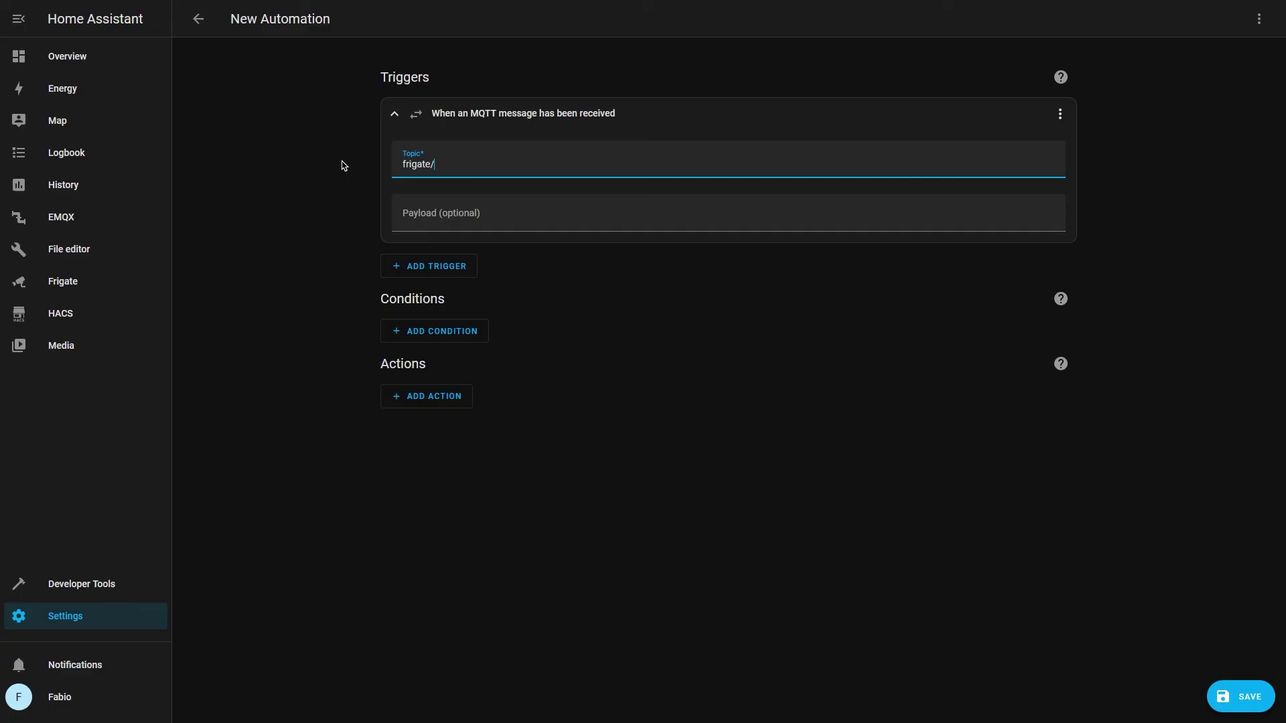
type("events")
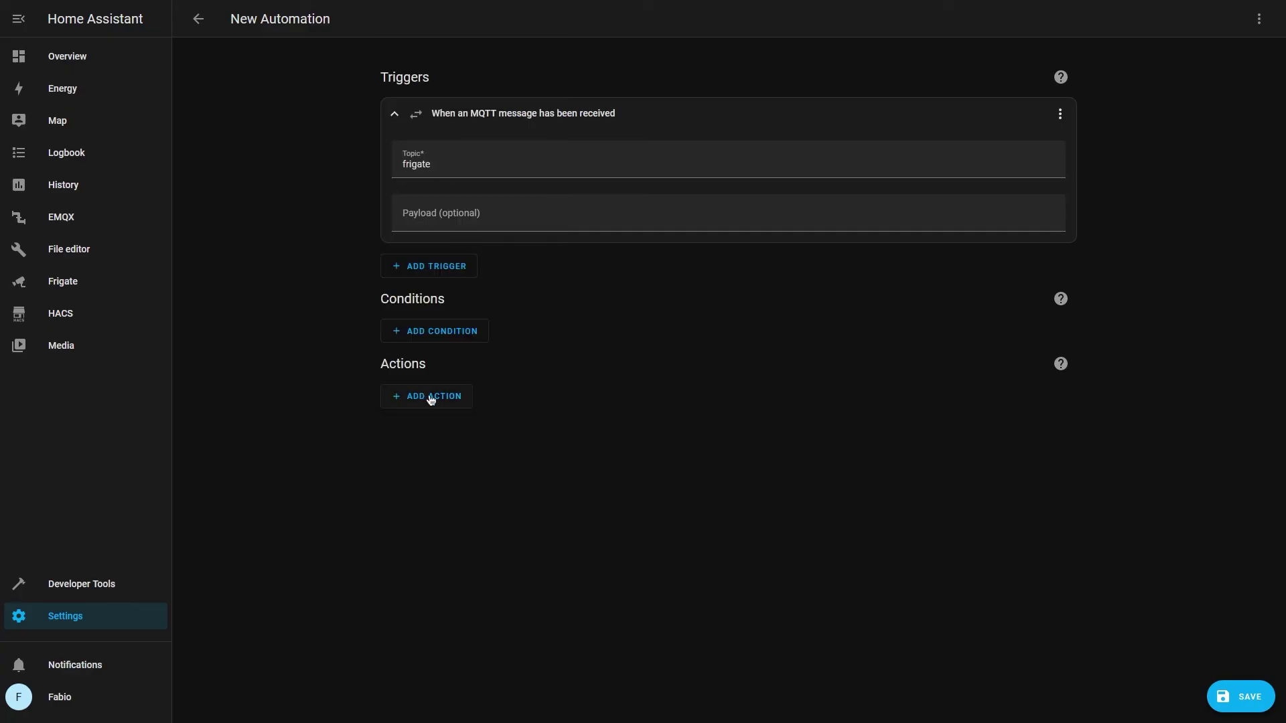
Add a notify.notify service action and paste its message and data block in YAML
left_click(431, 399)
left_click(465, 43)
left_click(432, 446)
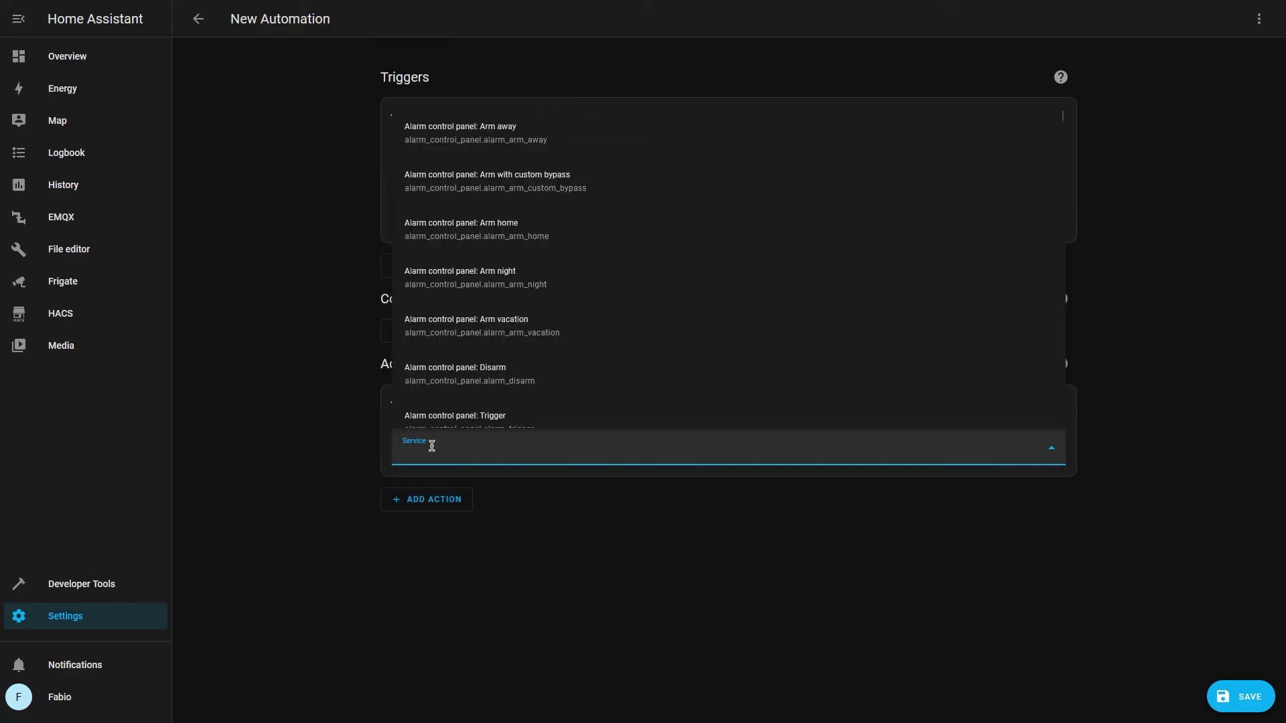
type("notify.")
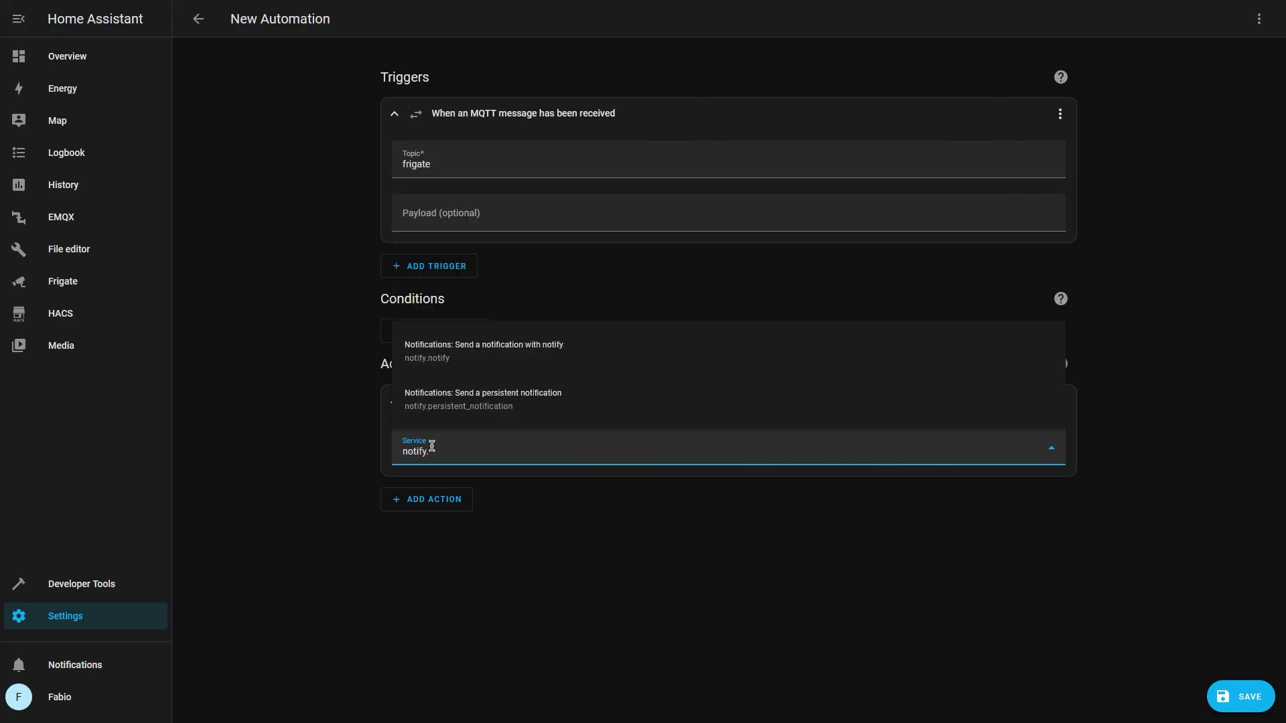
left_click(937, 350)
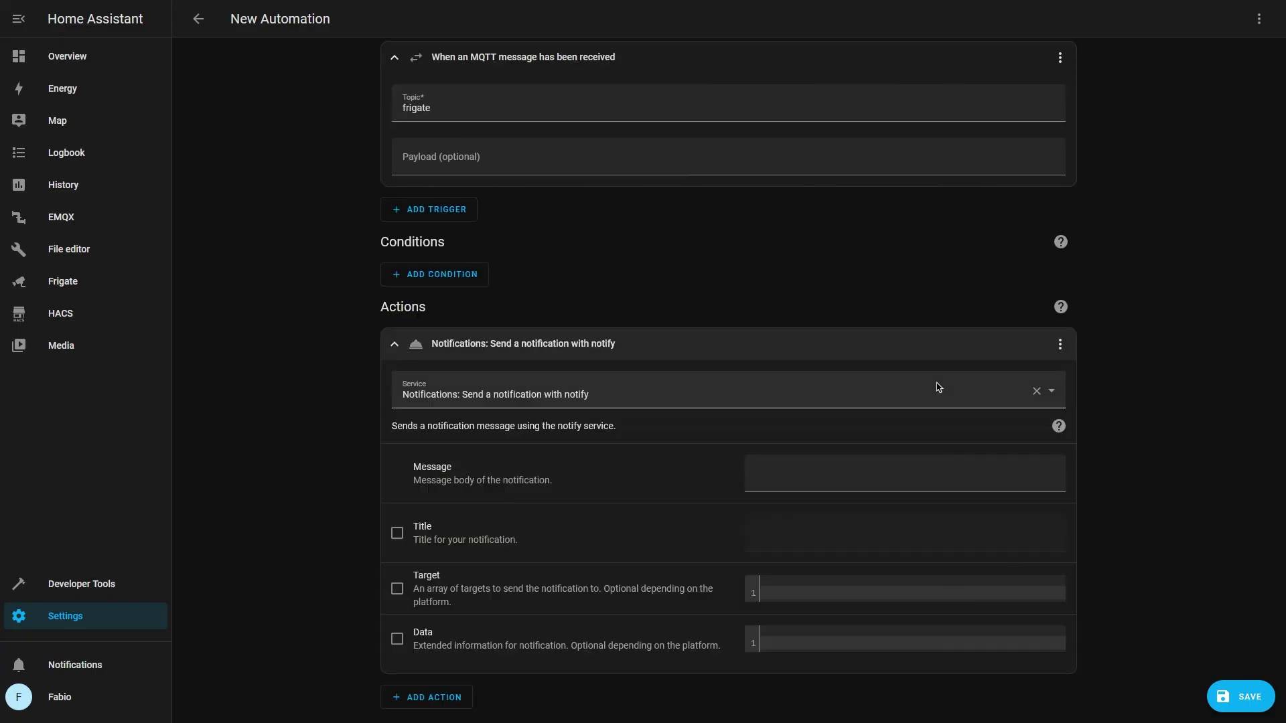
left_click(1060, 344)
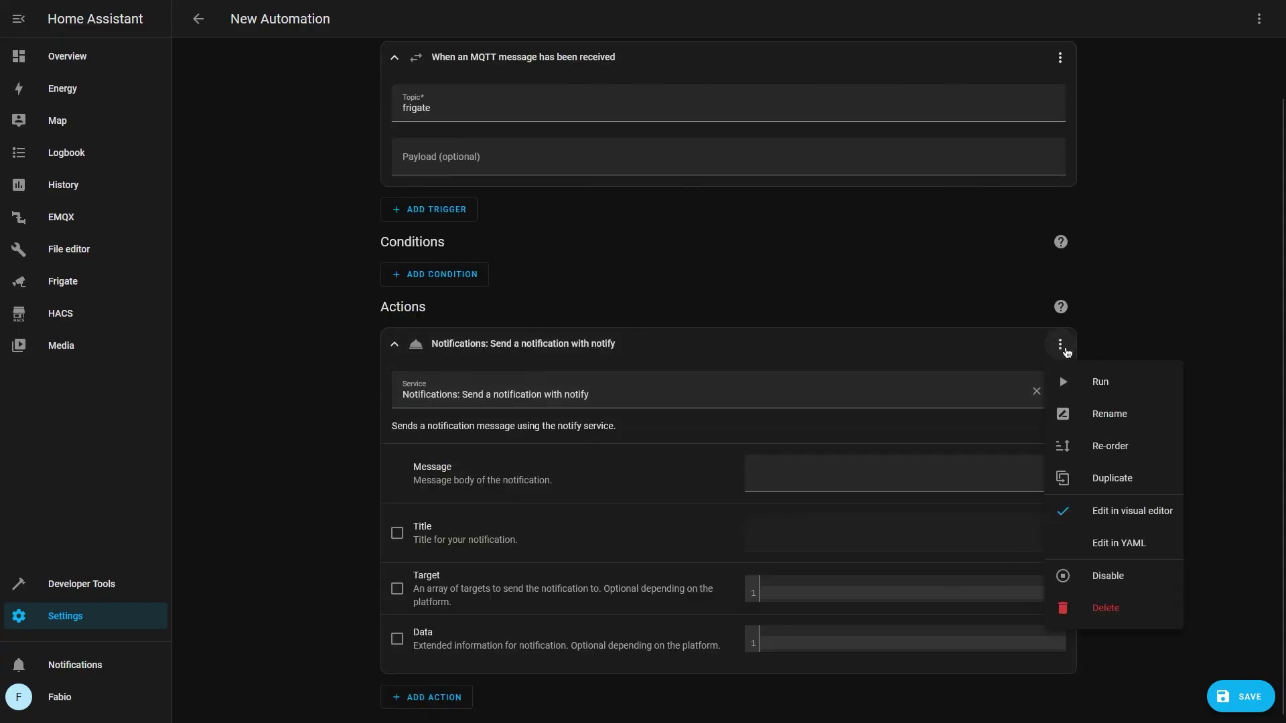
left_click(1079, 544)
left_click_drag(455, 459, 373, 458)
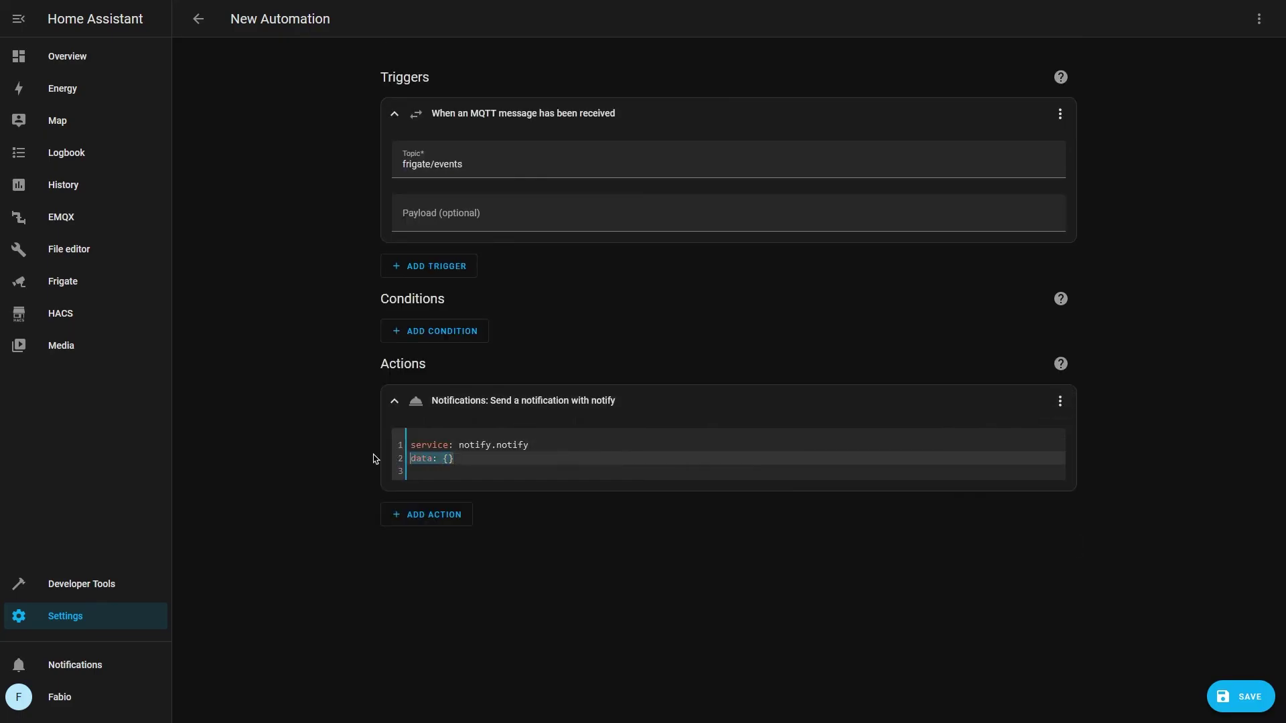
type("data:   message: 'A {{trigger.payload_json[\"after\"][\"label\"]}} was detected.'   data:     tag: \"{{ trigger.payload_json['after']['id'] }}\"     group: \"{{ trigger.payload_json['after']['camera'] }}\"     when: \"{{ trigger.payload_json['after']['start_time']|int }}\"     image: \"/api/frigate/notifications/{{ trigger.payload_json['after']['id']}}/thumbnail.jpg\"")
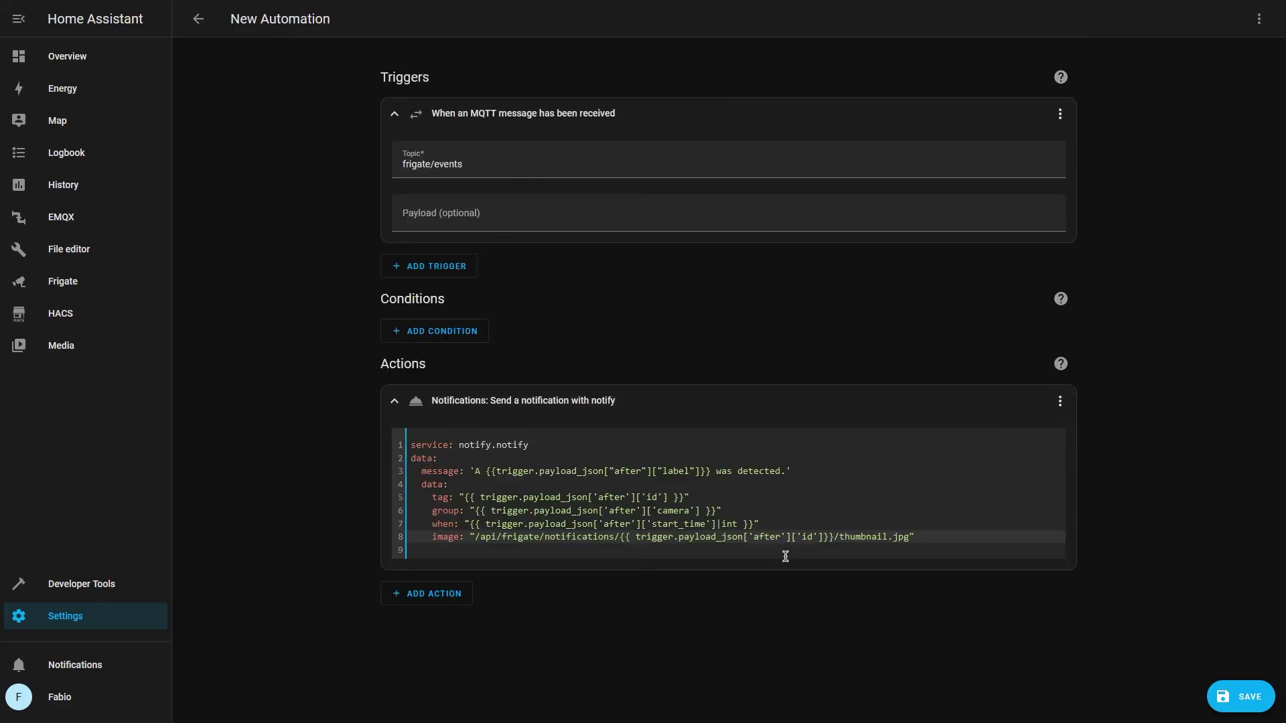
Save the automation under the name 'Frigate'
left_click(1240, 697)
left_click_drag(639, 338, 424, 315)
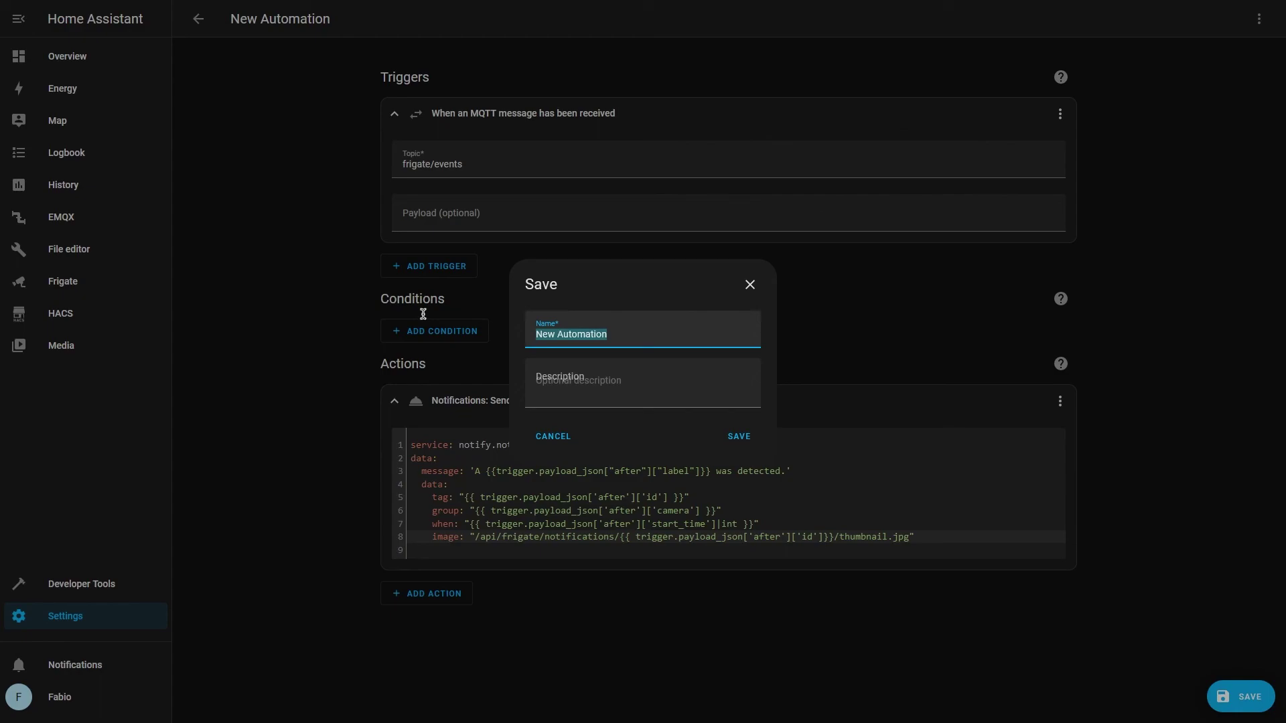
type("Frigate")
left_click(739, 436)
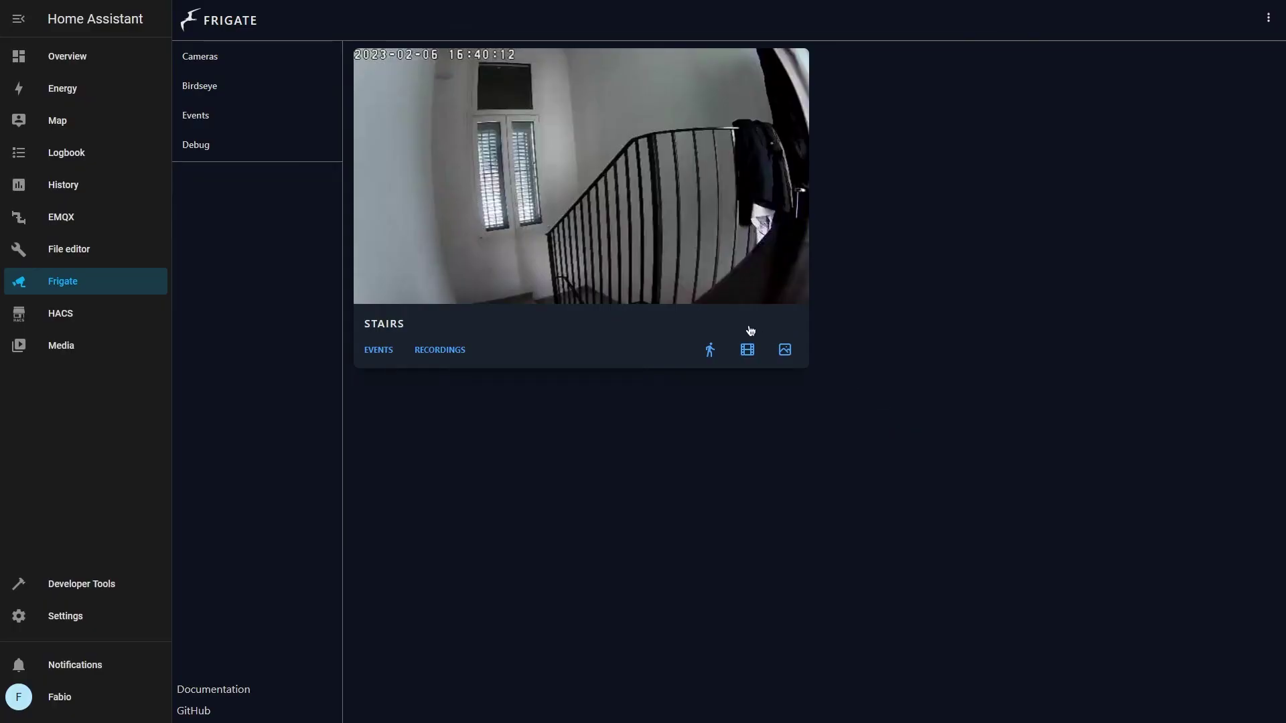